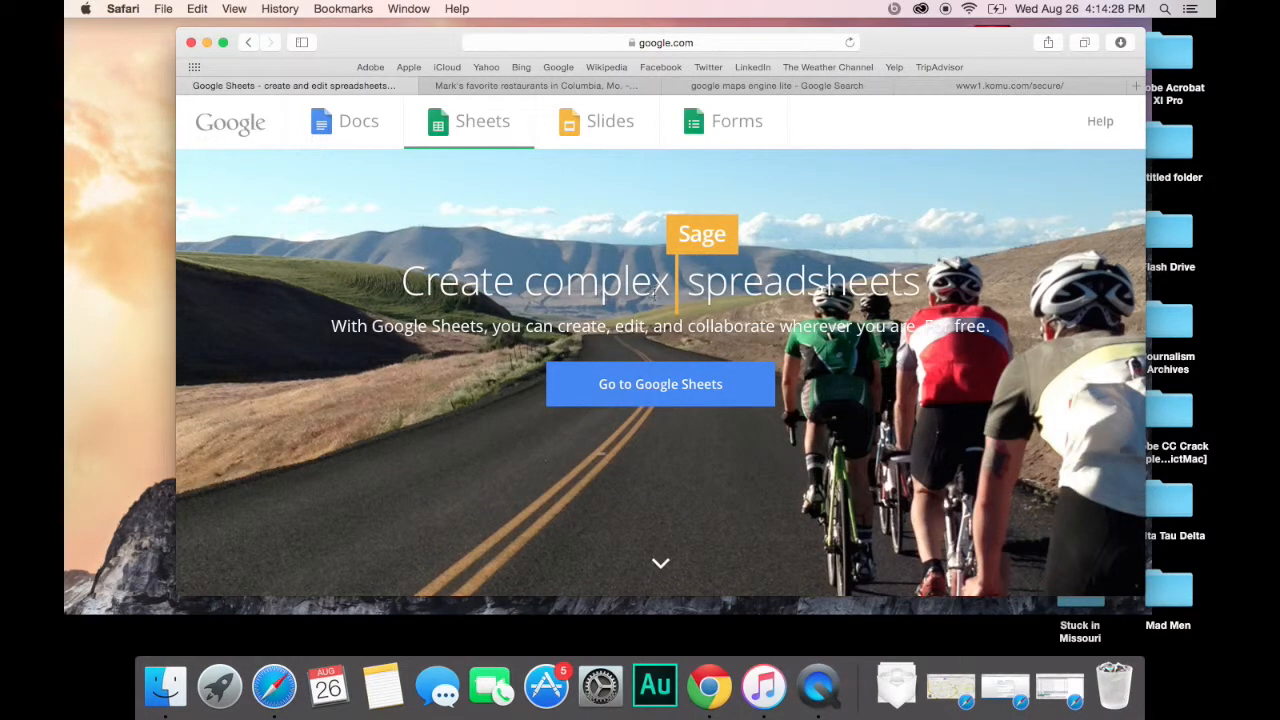
Step: Open the Columbia favorite-restaurants spreadsheet from the Google Sheets file list
click(727, 390)
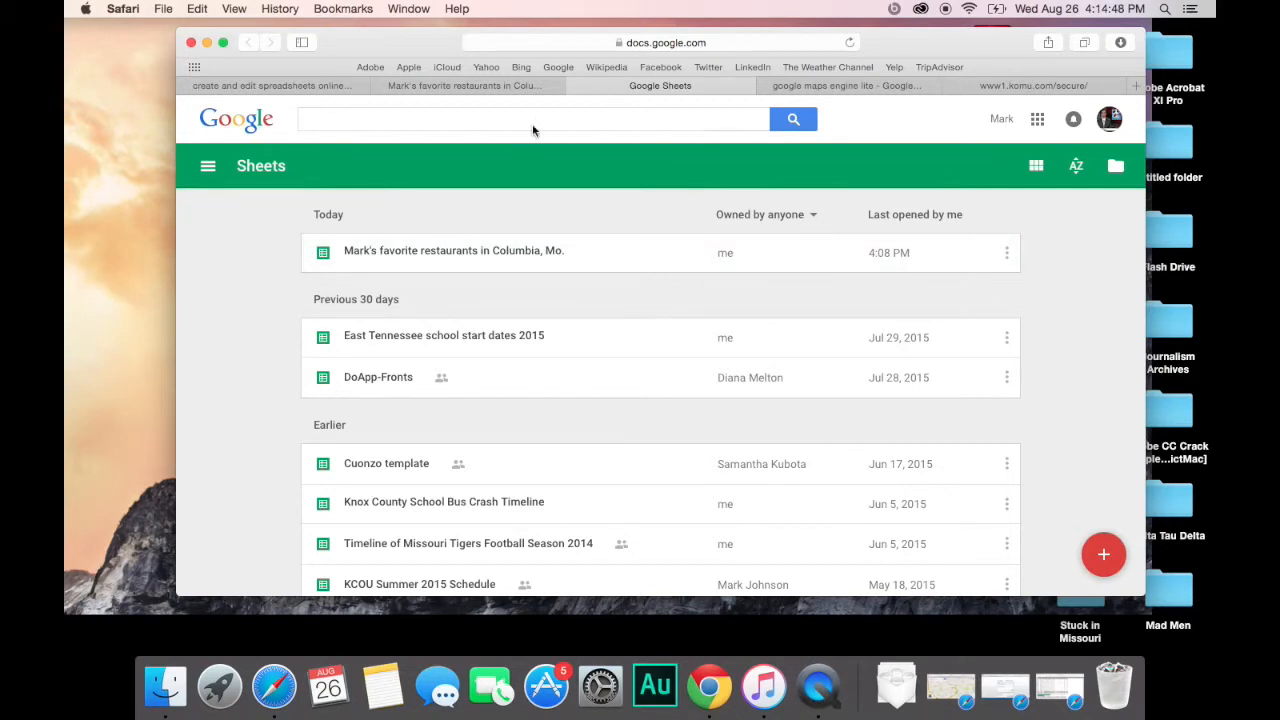
click(454, 91)
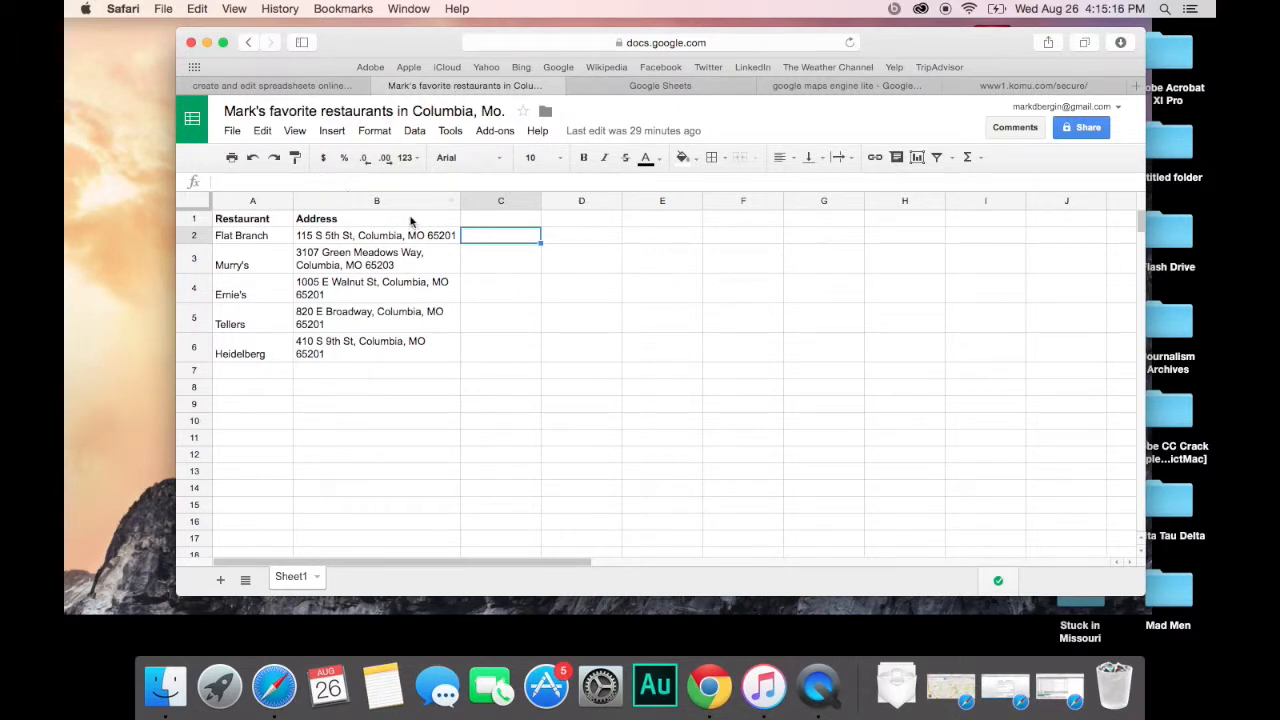
click(262, 200)
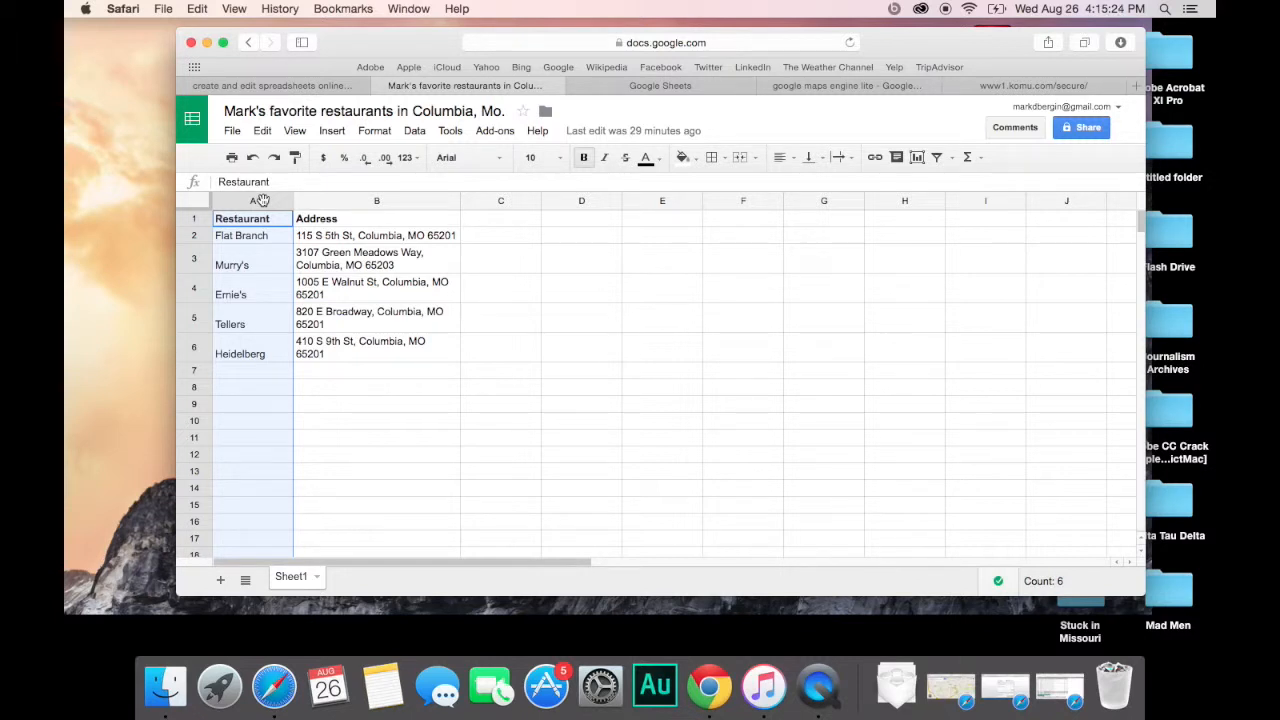
click(340, 203)
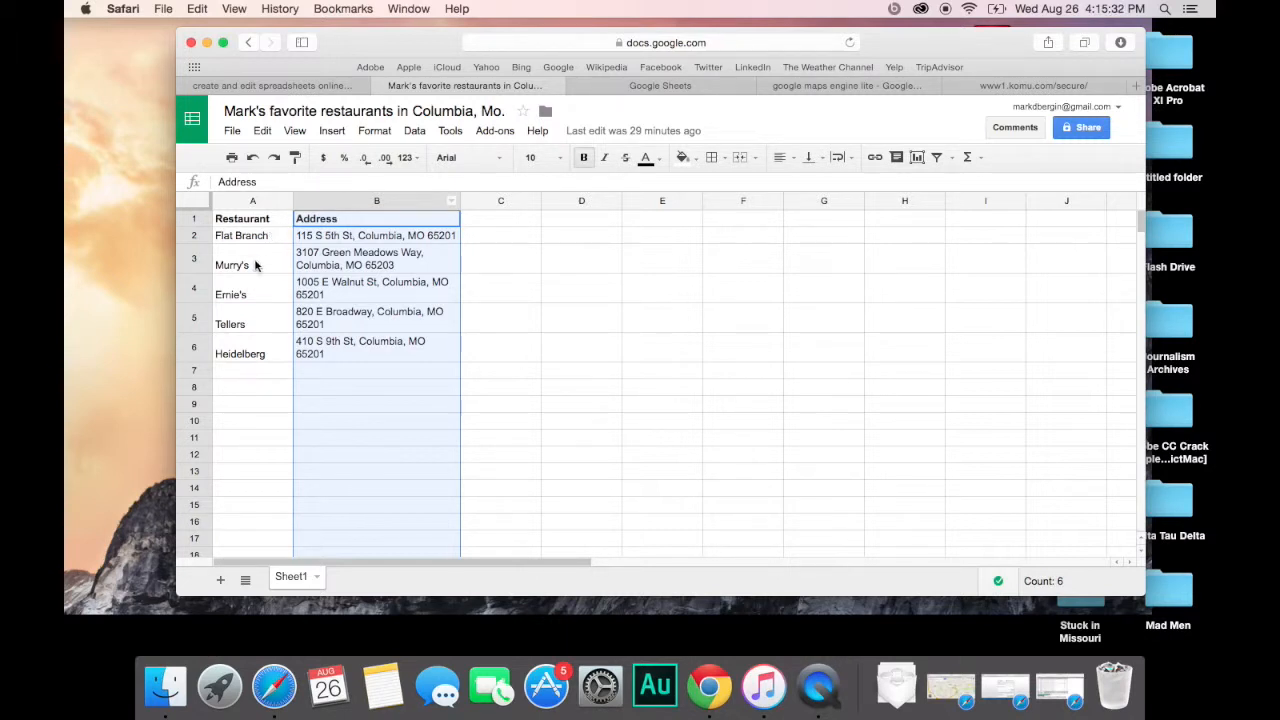
click(196, 266)
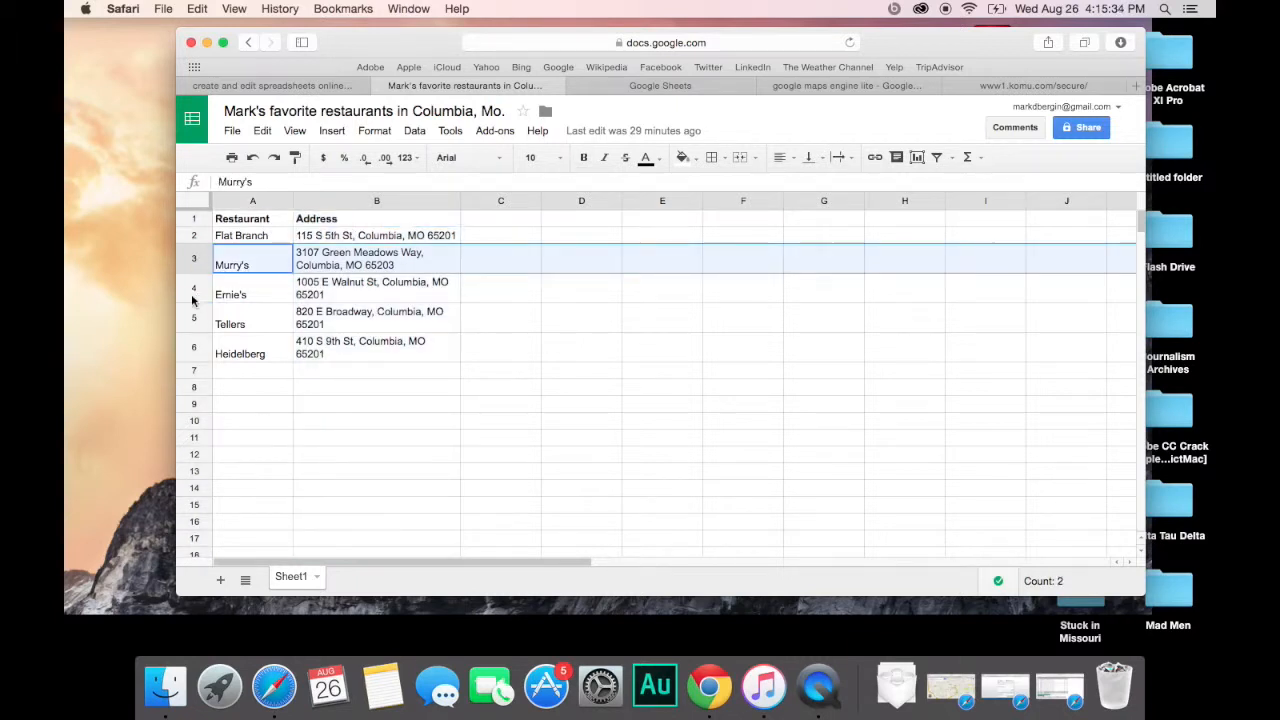
click(191, 292)
click(189, 320)
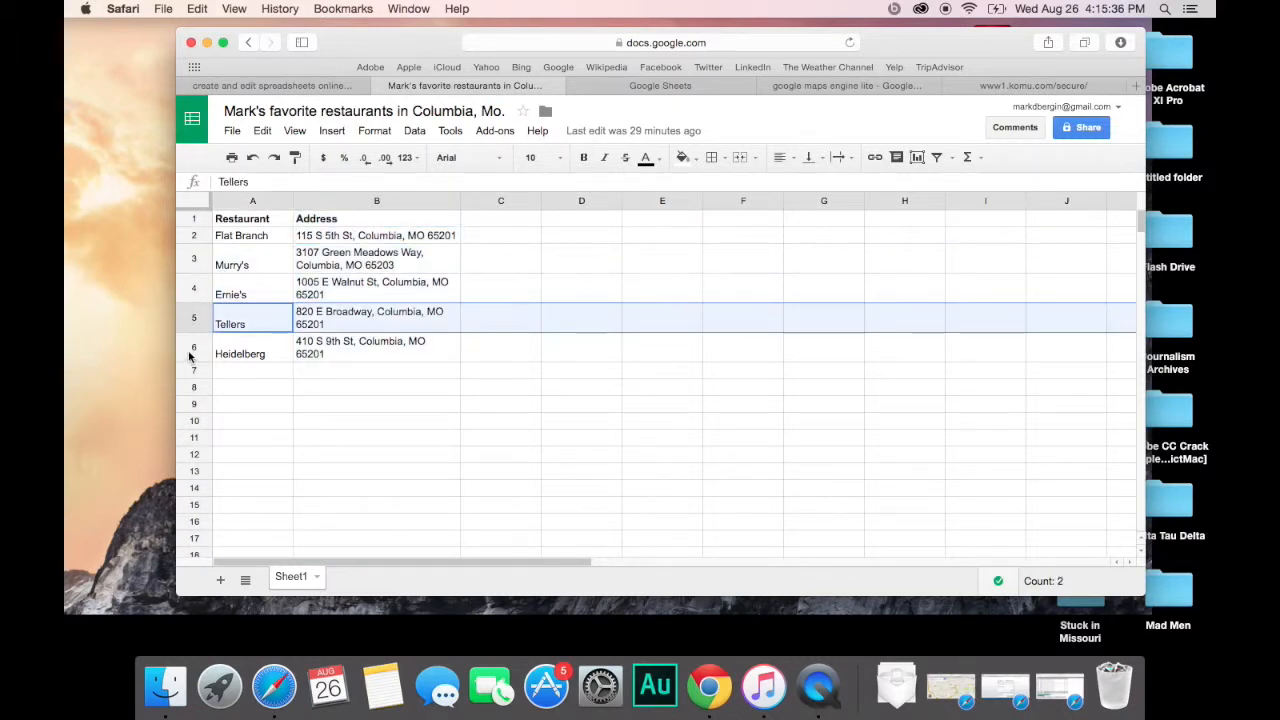
click(194, 352)
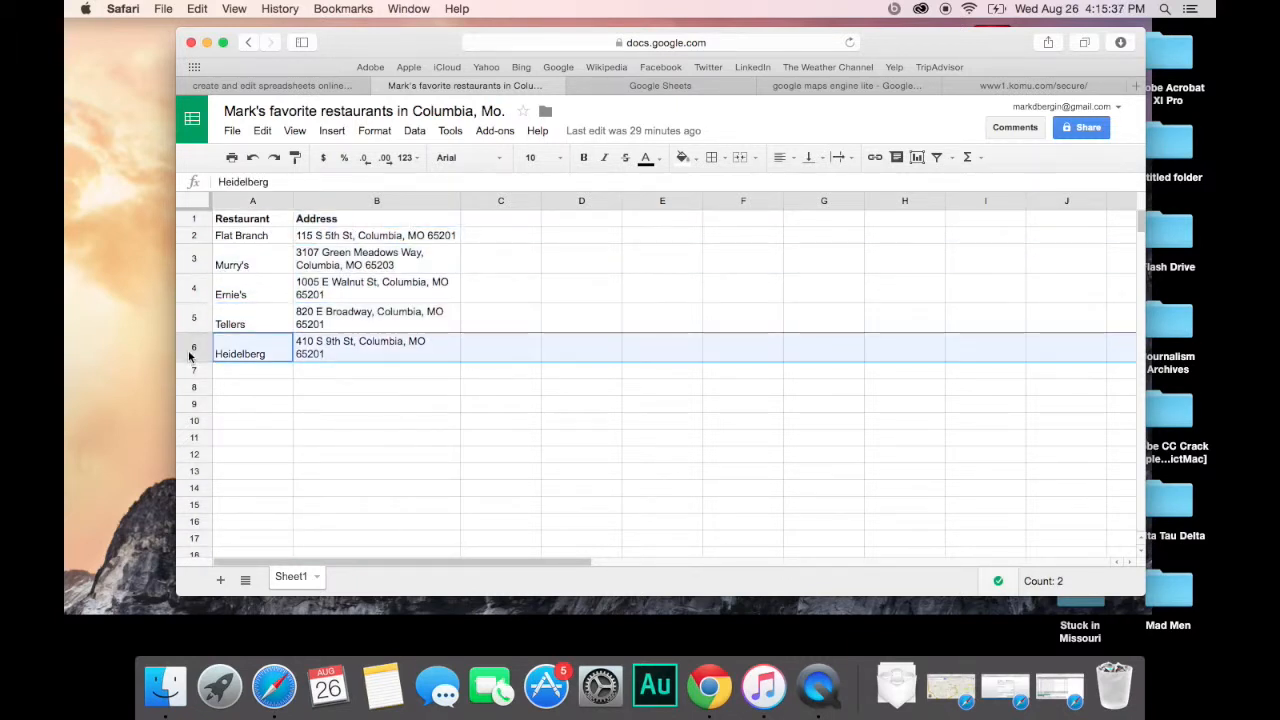
click(331, 204)
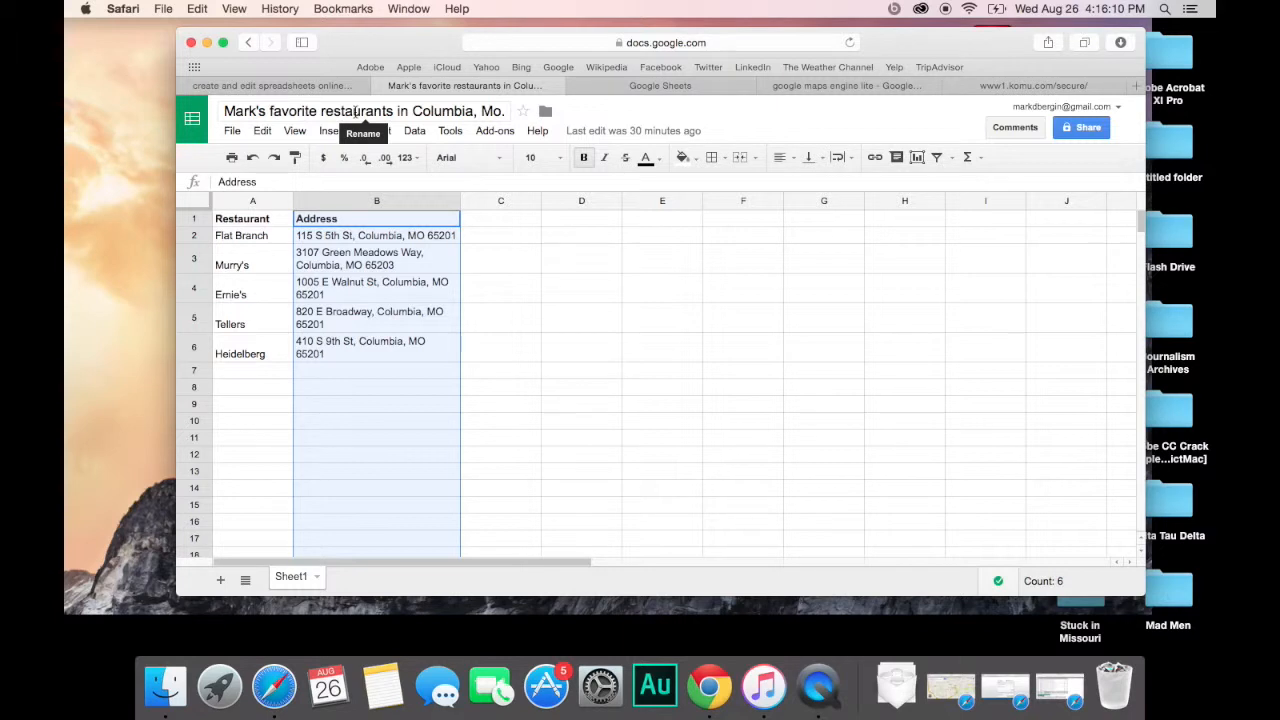
click(232, 131)
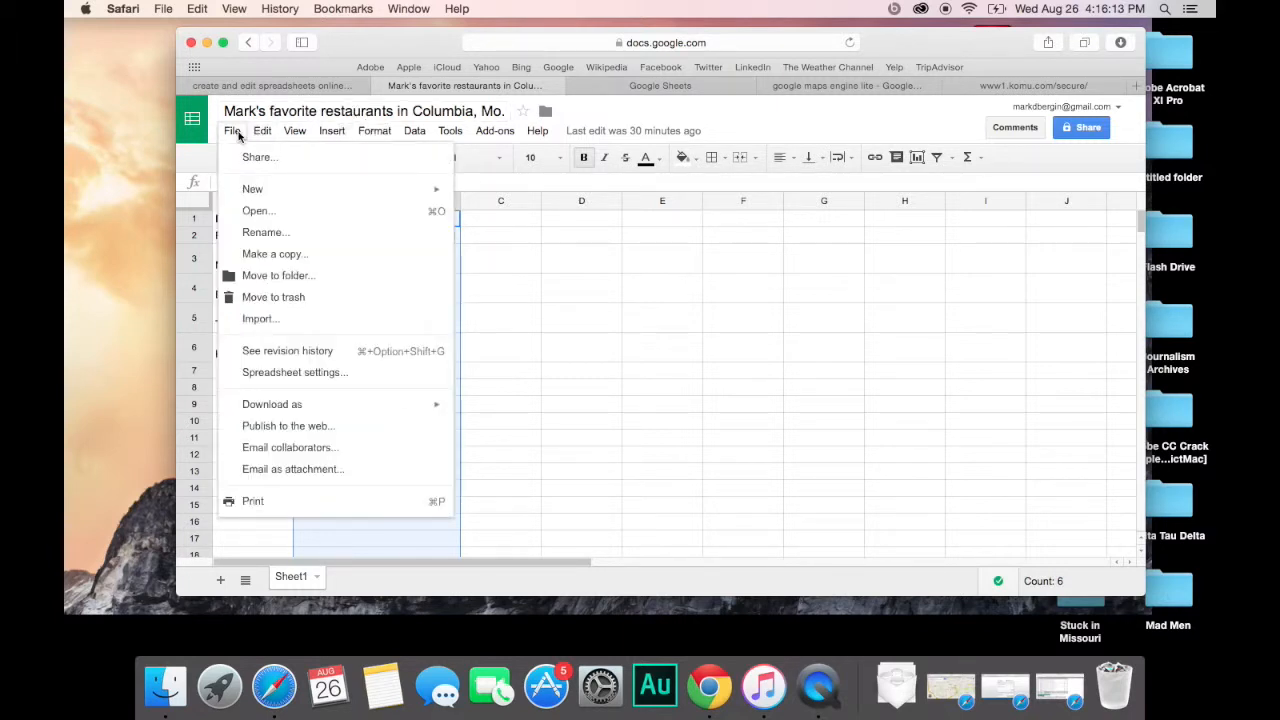
click(263, 432)
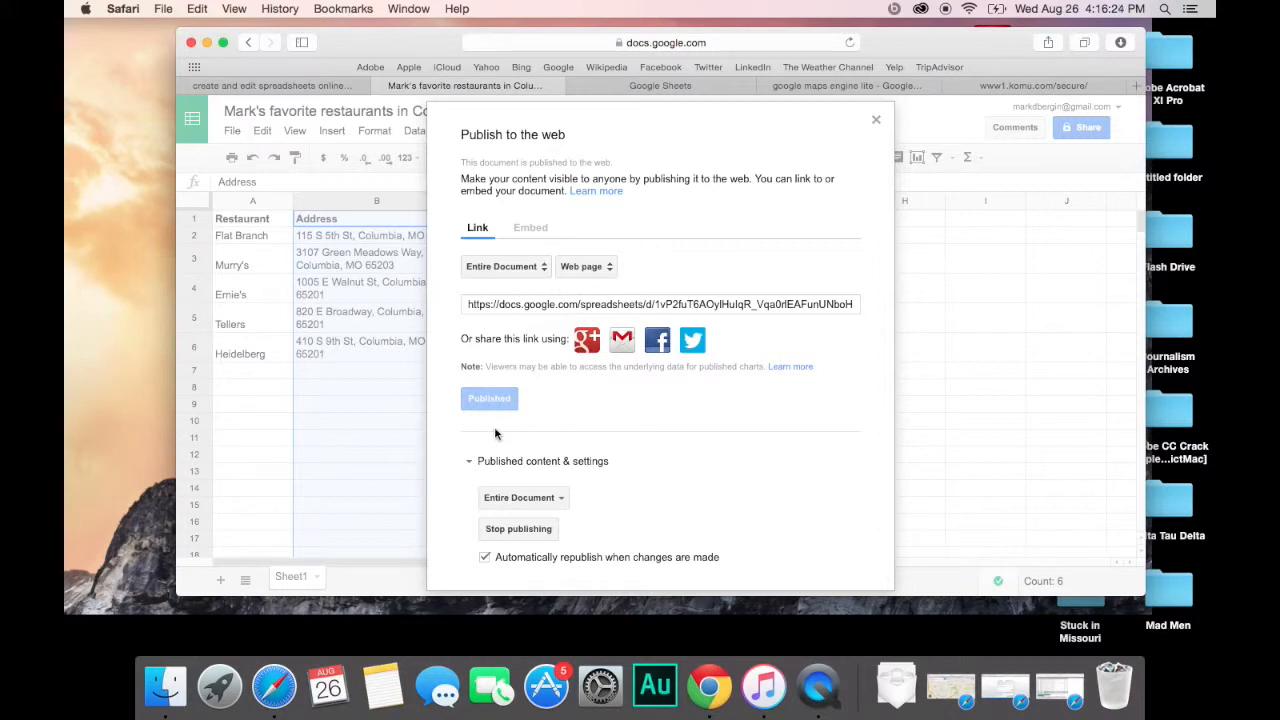
click(876, 121)
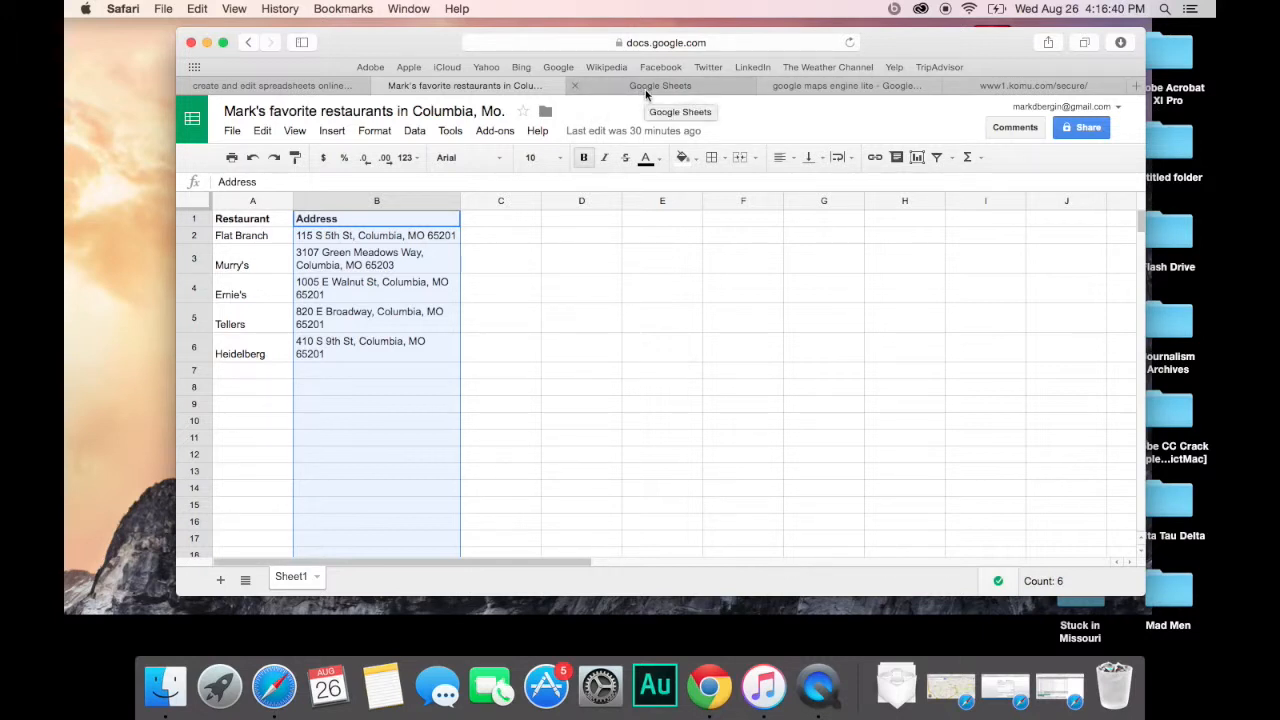
Step: Open the My Maps - Google result from the 'google maps engine lite' search
click(827, 88)
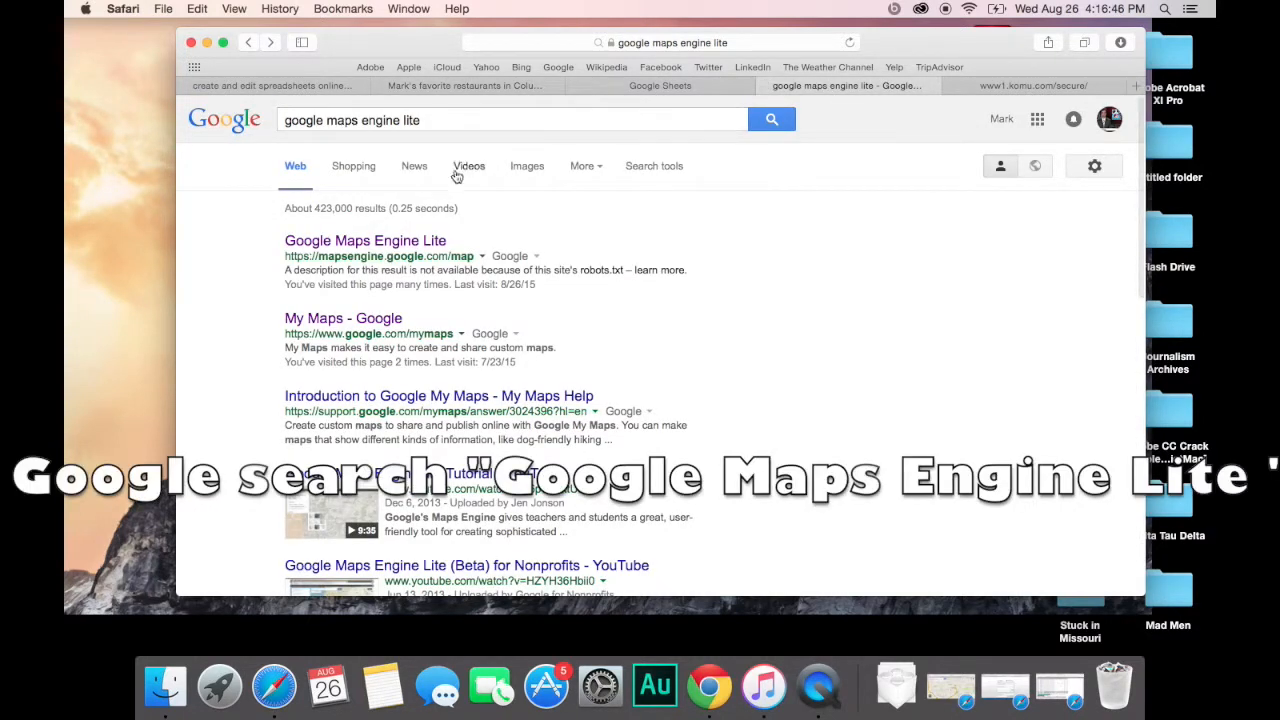
click(380, 319)
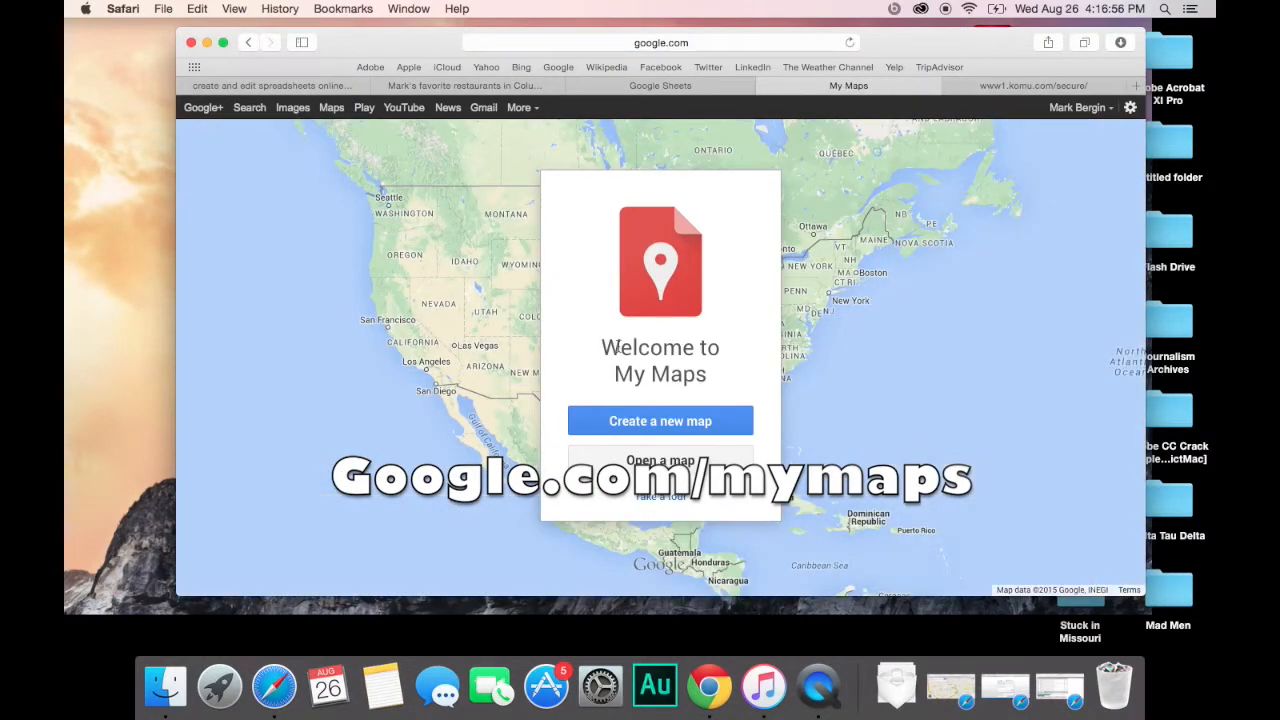
Step: Create a new blank map and begin editing its Untitled map title
click(670, 425)
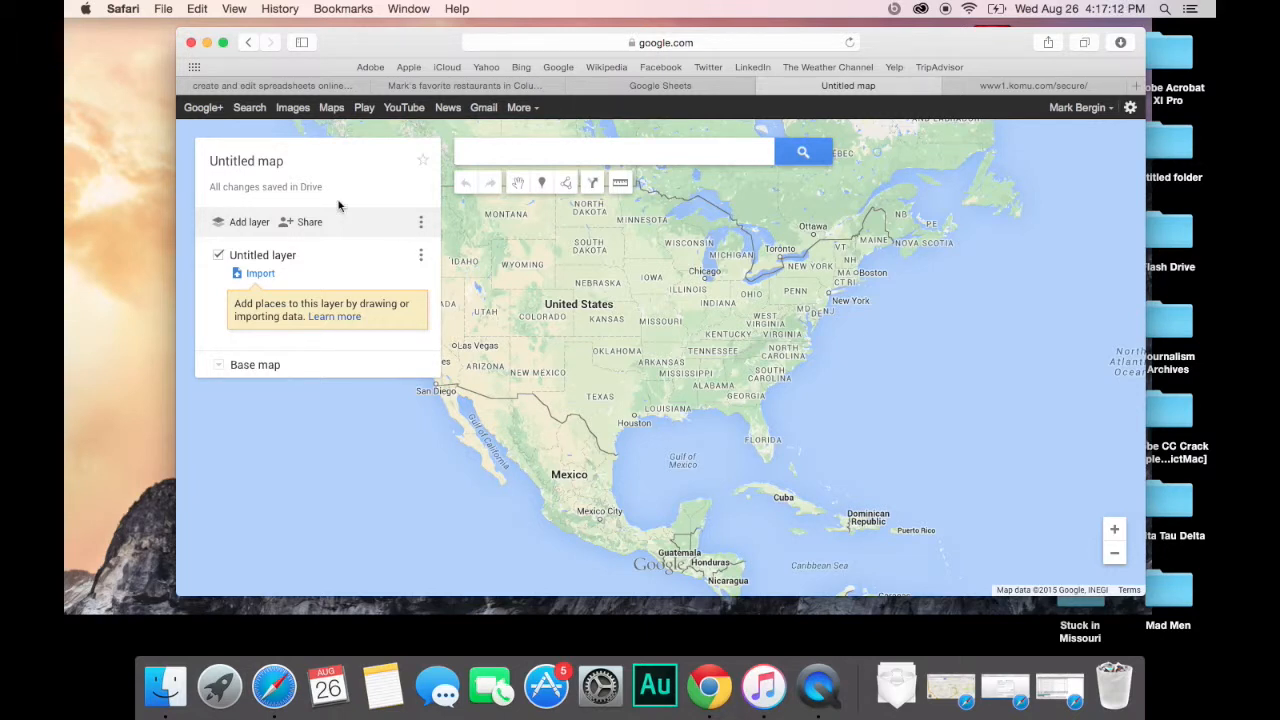
click(267, 163)
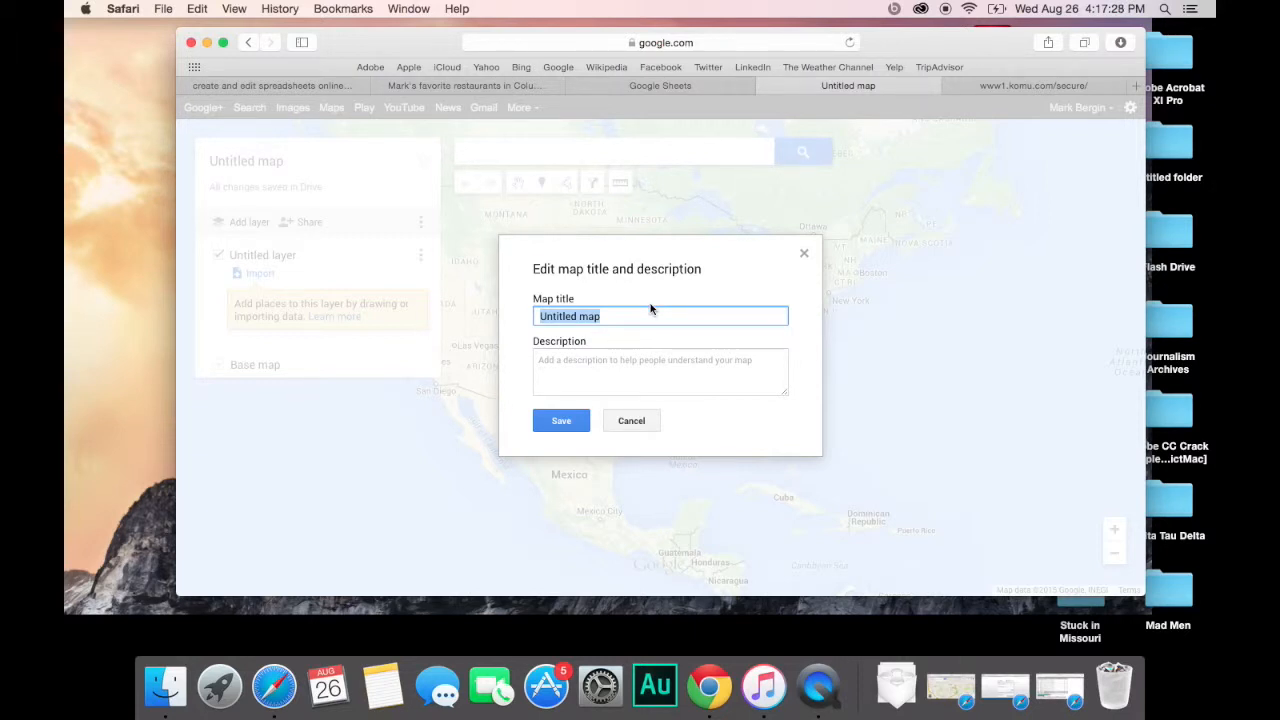
Step: Title the map as the author's favorite restaurants in Columbia, Mo., add his top-five MU description, and save
text(Mark Bergin's )
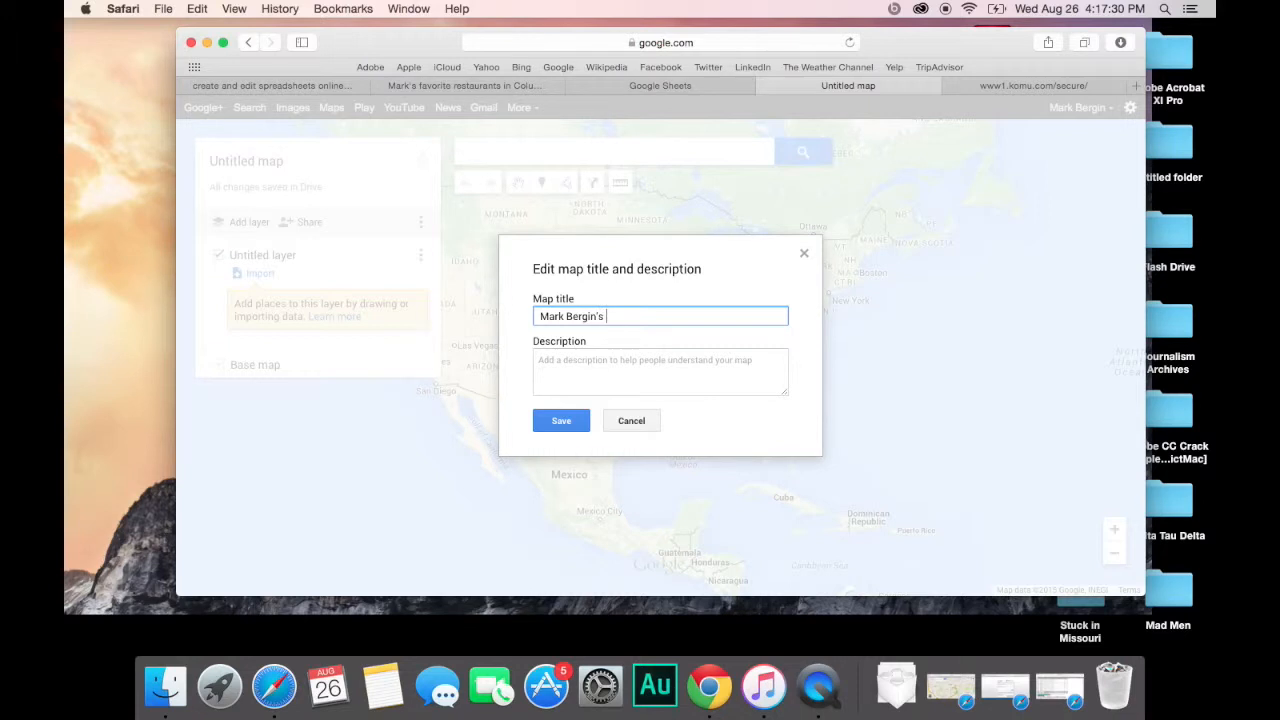
text(favorite restaurants in Columbia, Mo.)
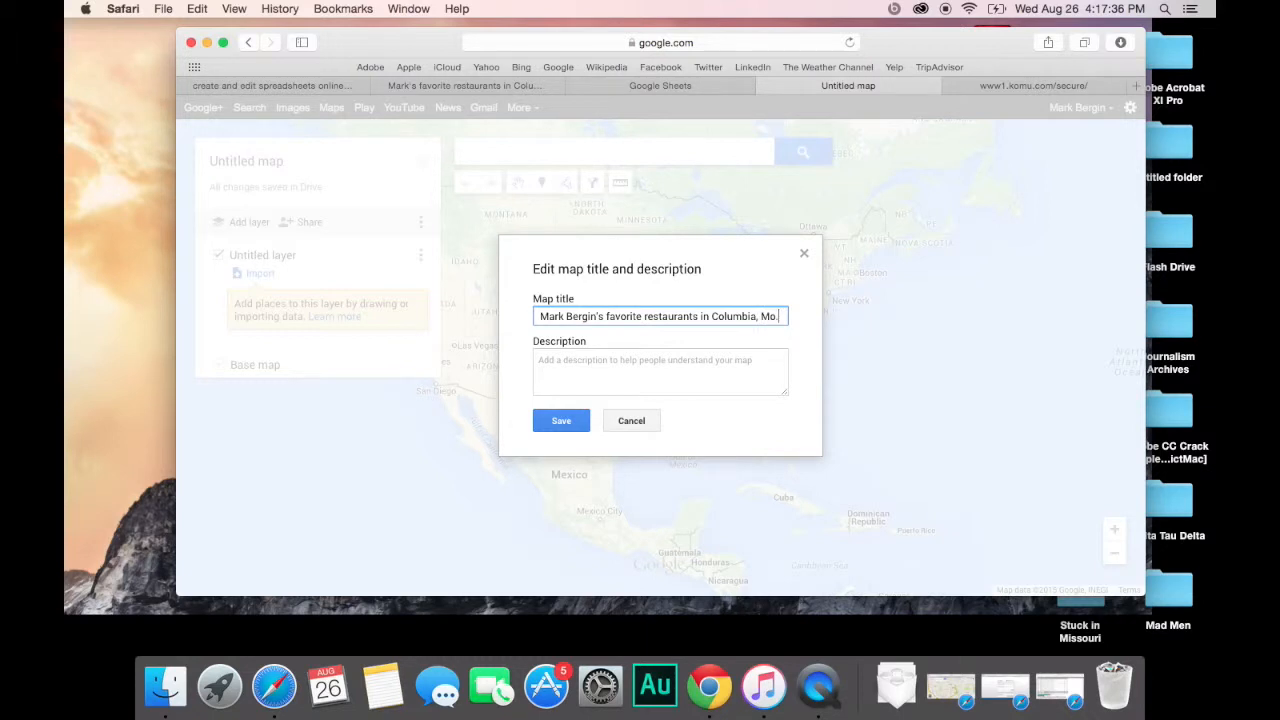
key(Tab)
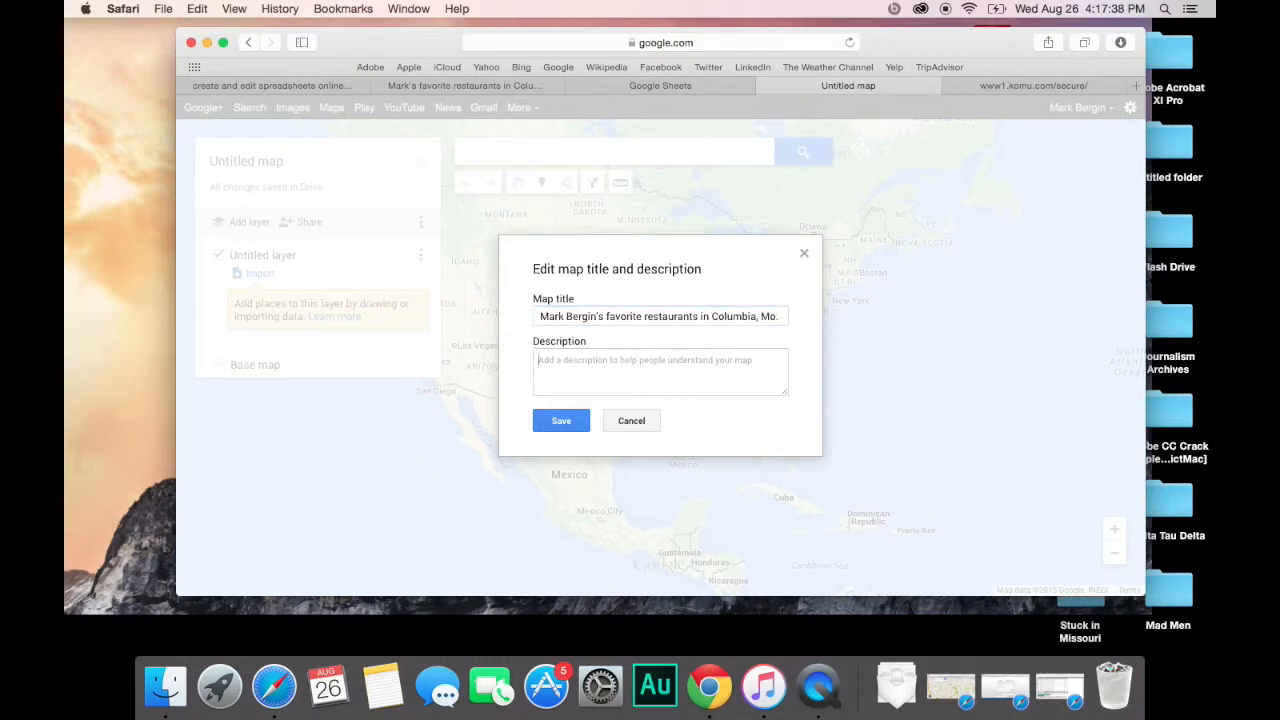
text(Mark Bergin's top five )
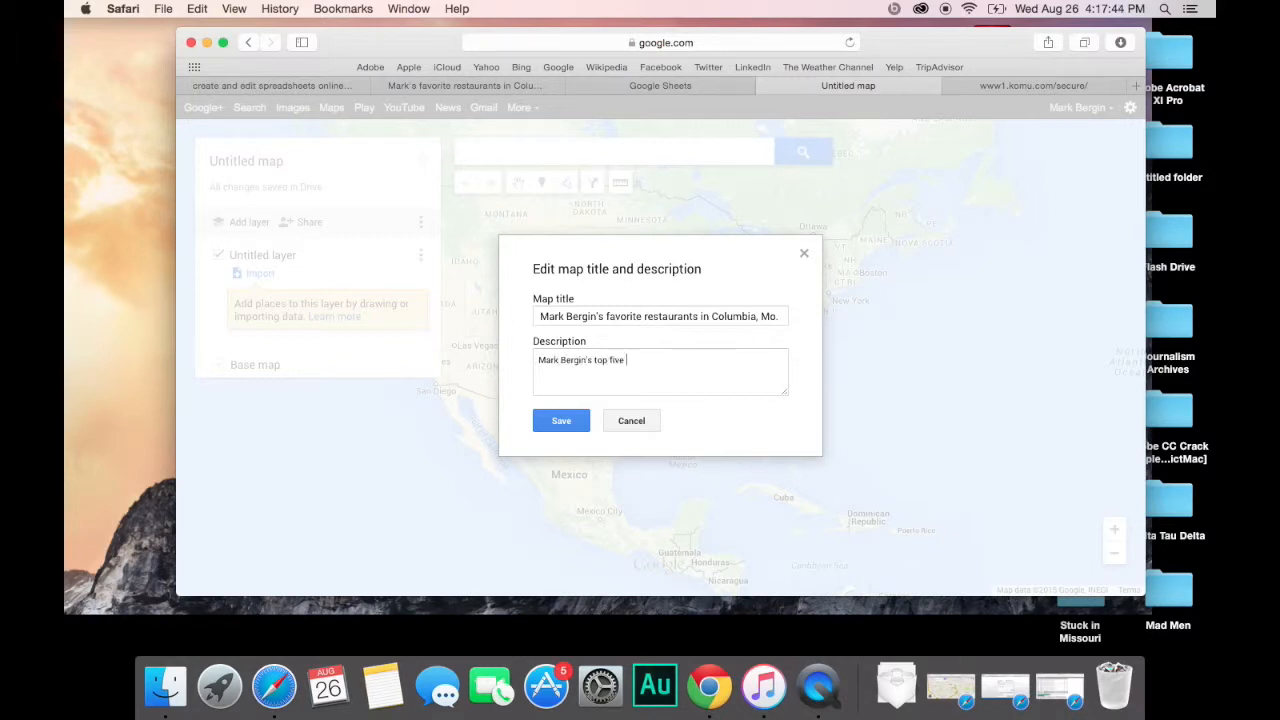
text(favorite restaurants in Columbia, Mo., in his t)
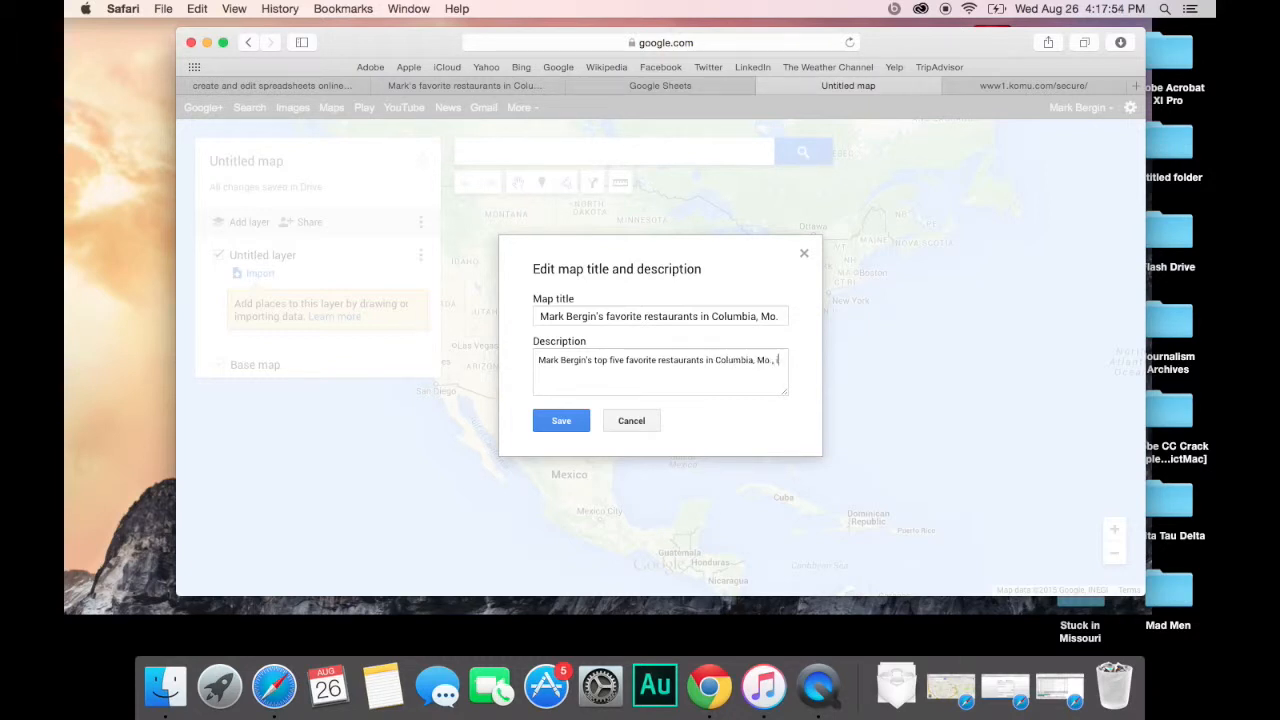
text(ime at MU)
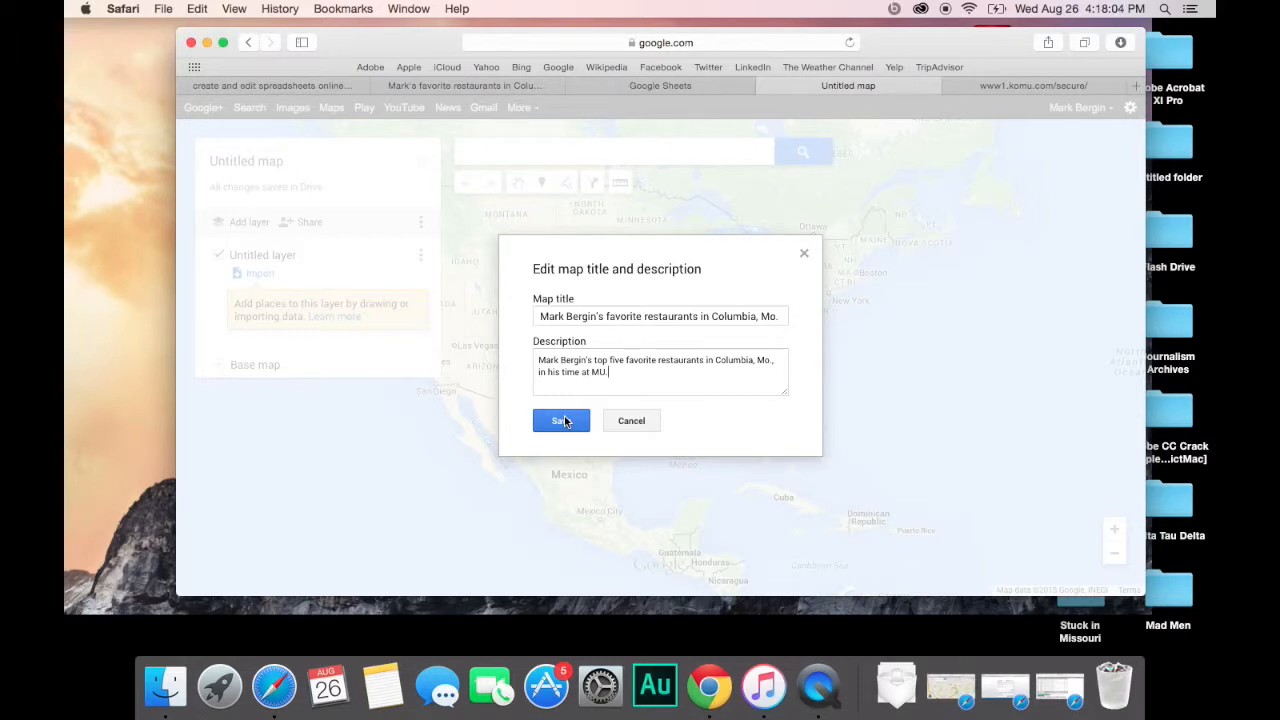
click(561, 420)
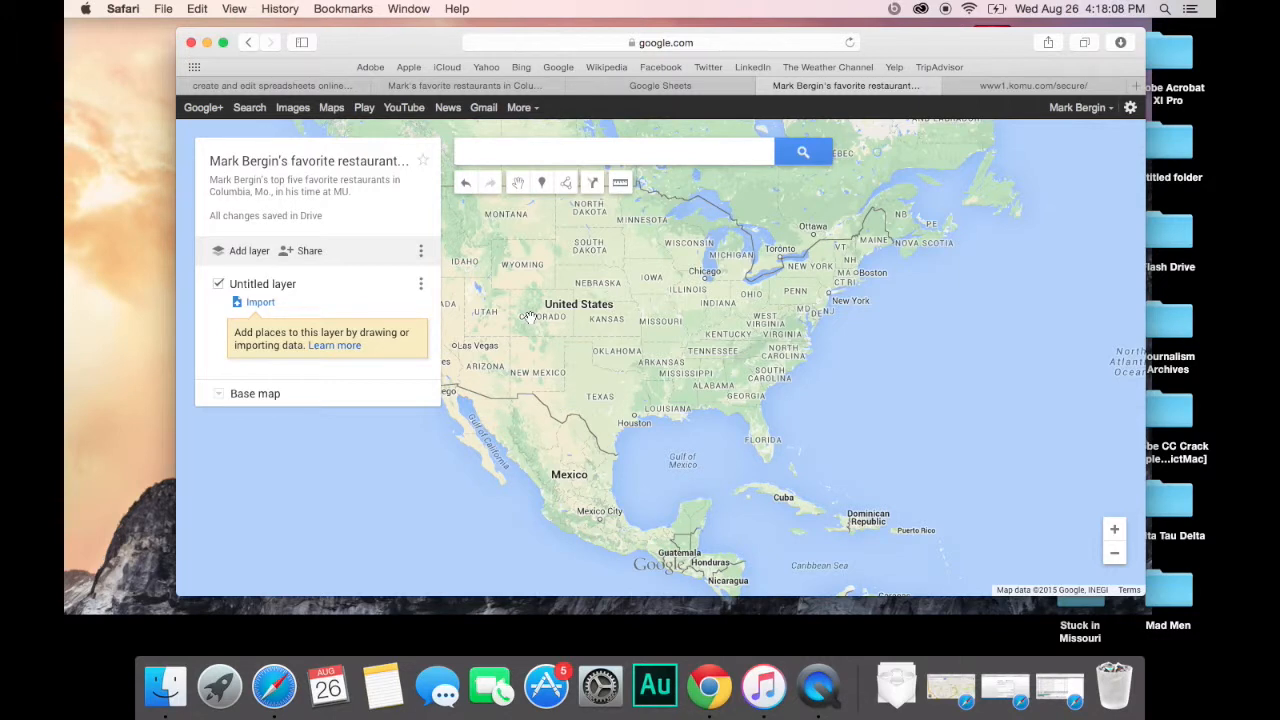
Step: Import the favorite restaurants spreadsheet from Google Drive into the untitled layer
click(262, 303)
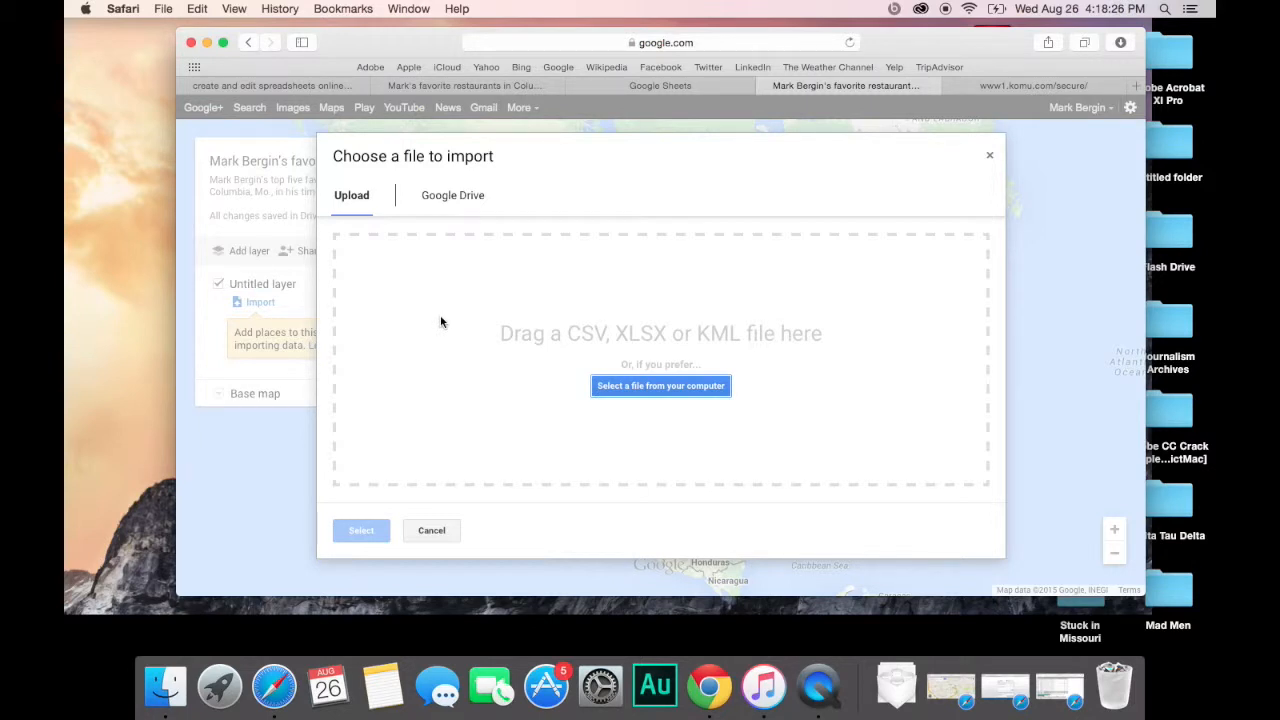
click(463, 203)
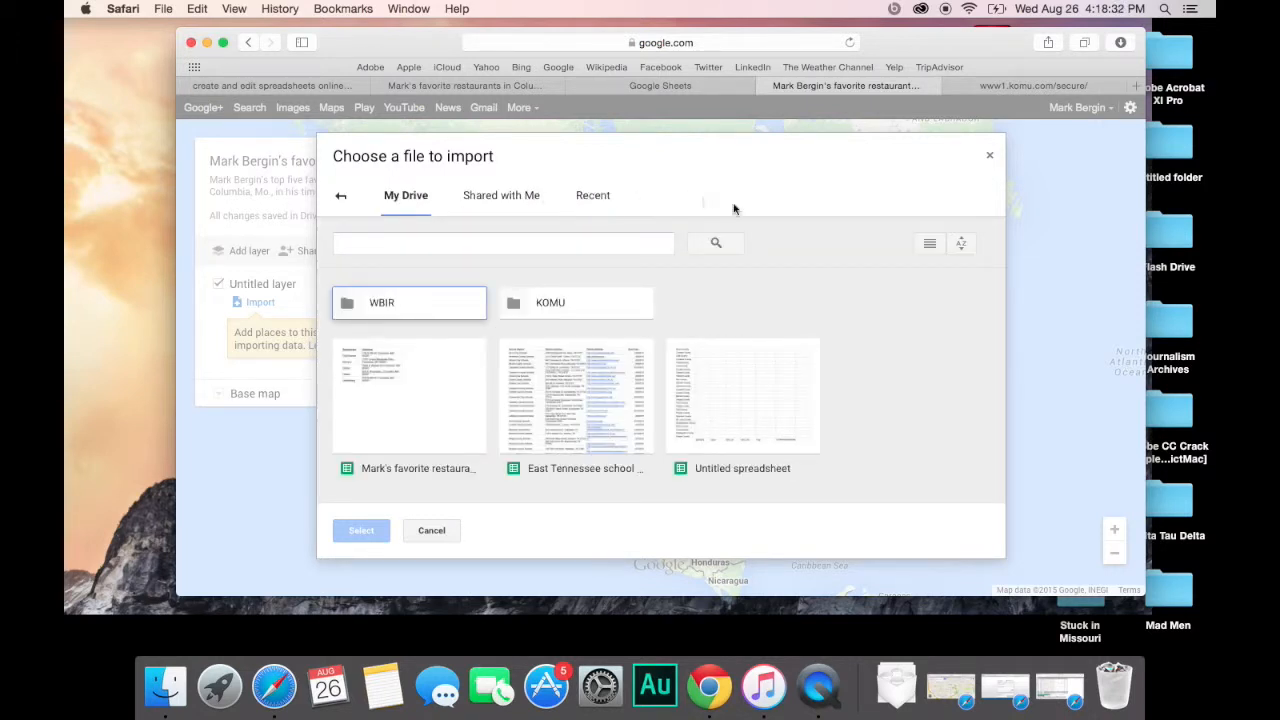
click(432, 408)
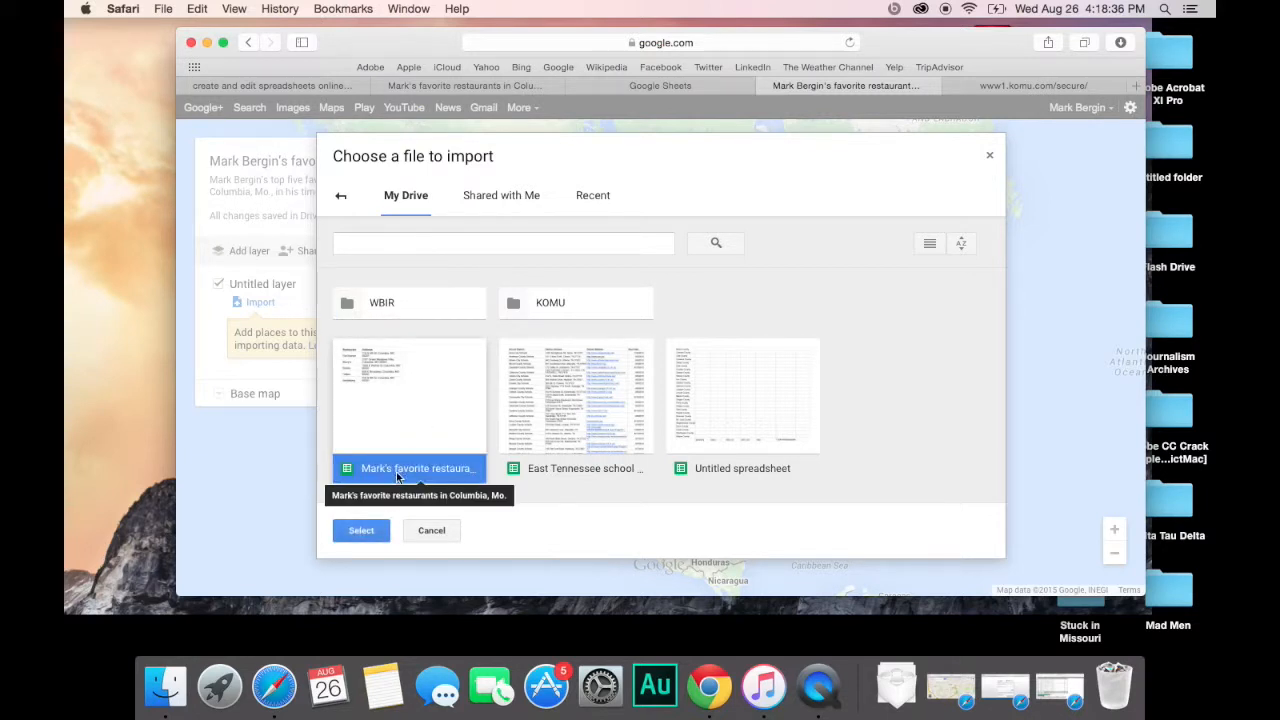
click(362, 531)
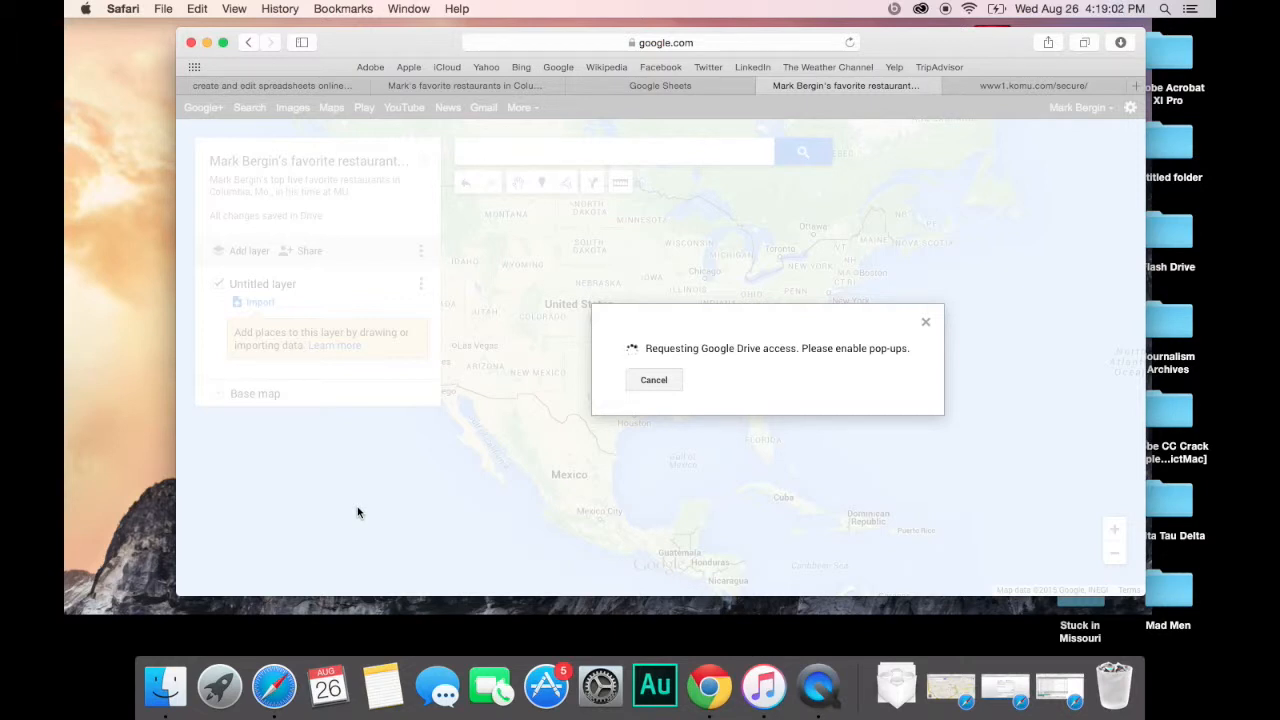
Step: Dismiss the stalled Google Drive access request to retry the import
click(653, 380)
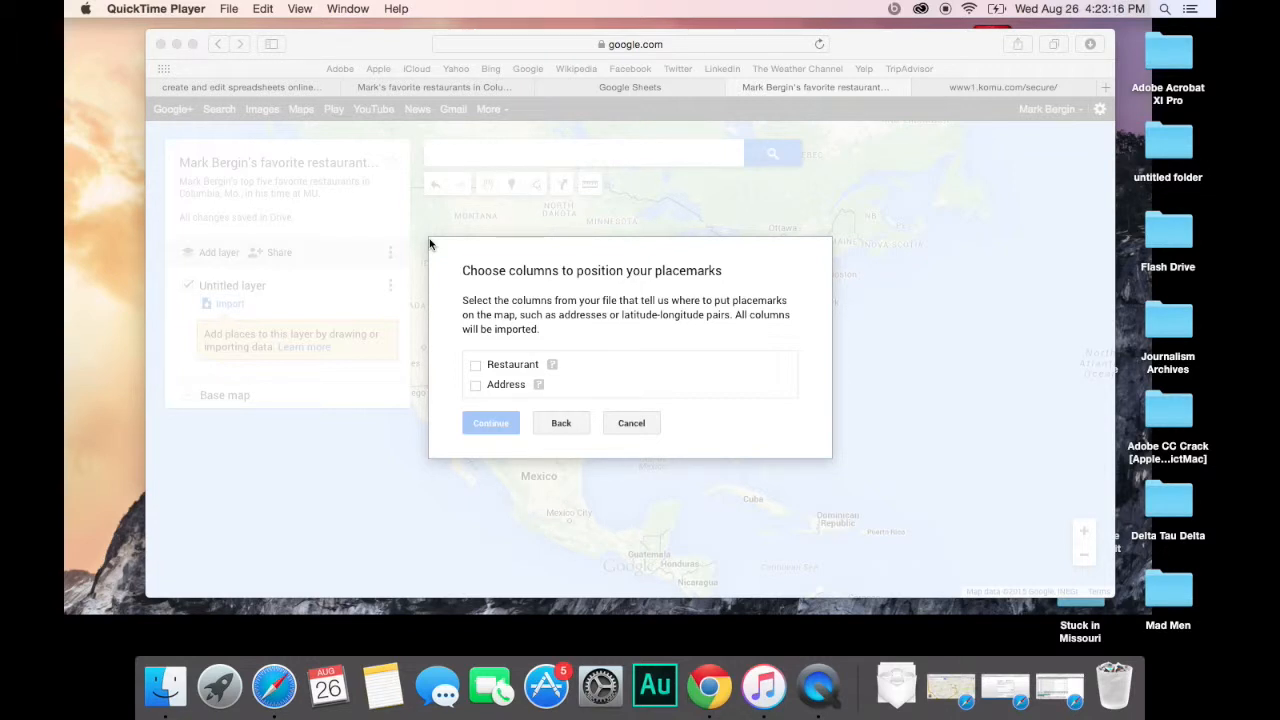
Step: Place the markers by the Address column, title them by Restaurant, and finish the import
click(476, 386)
click(475, 386)
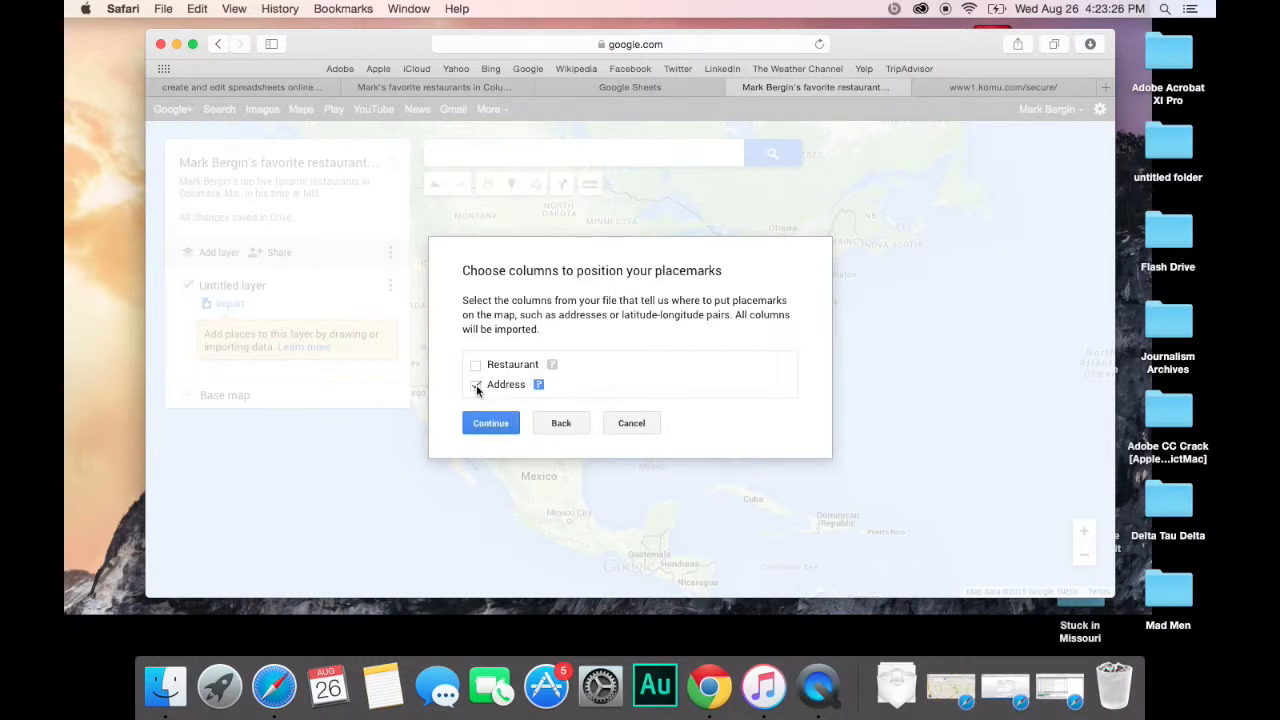
click(487, 420)
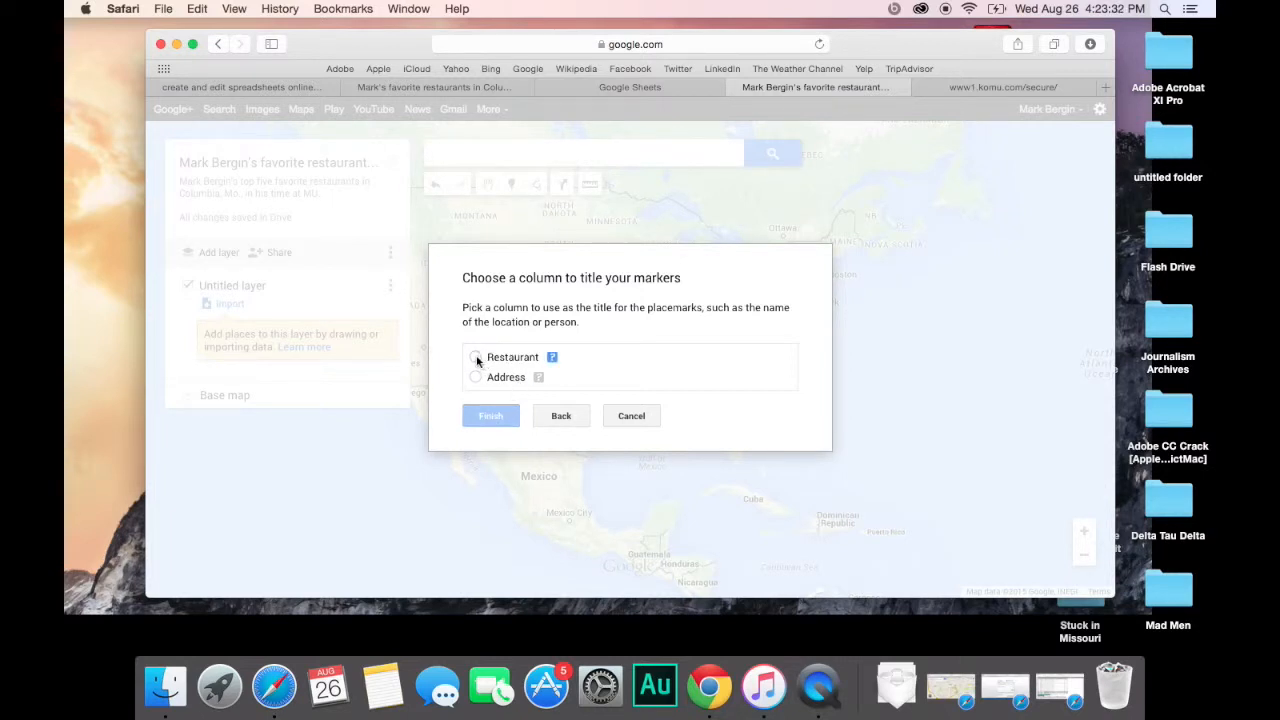
click(476, 358)
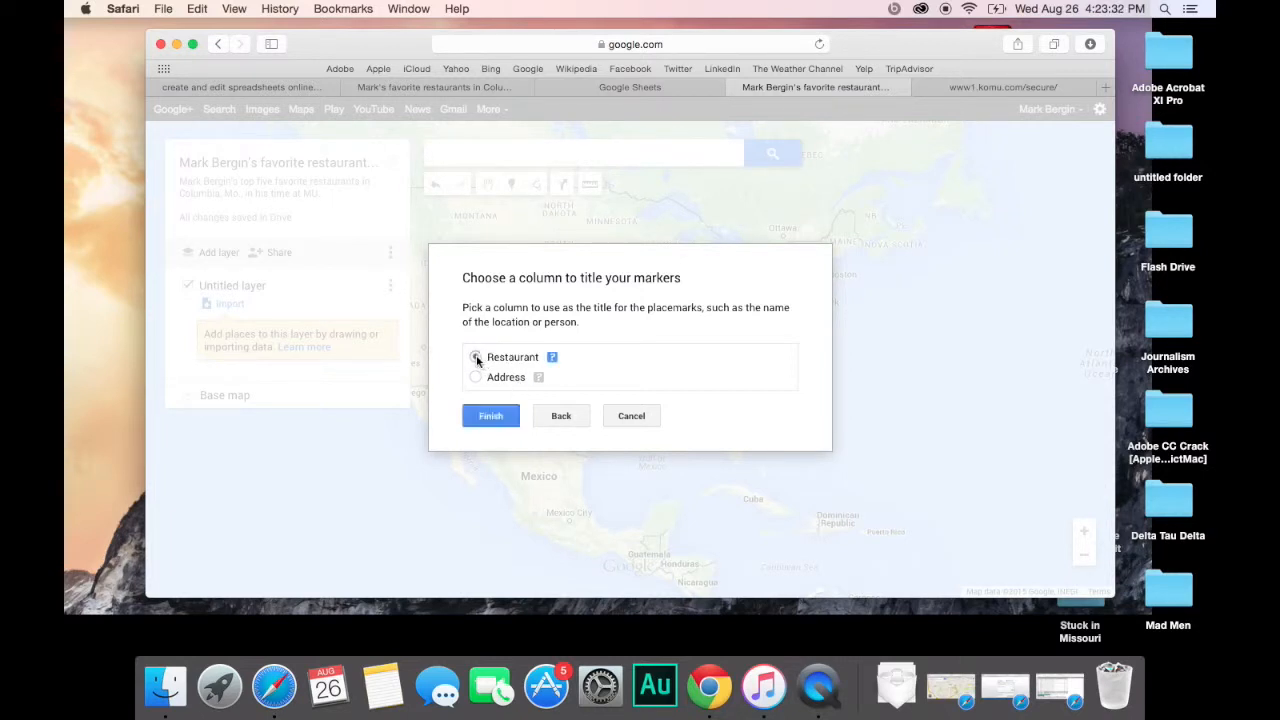
click(490, 418)
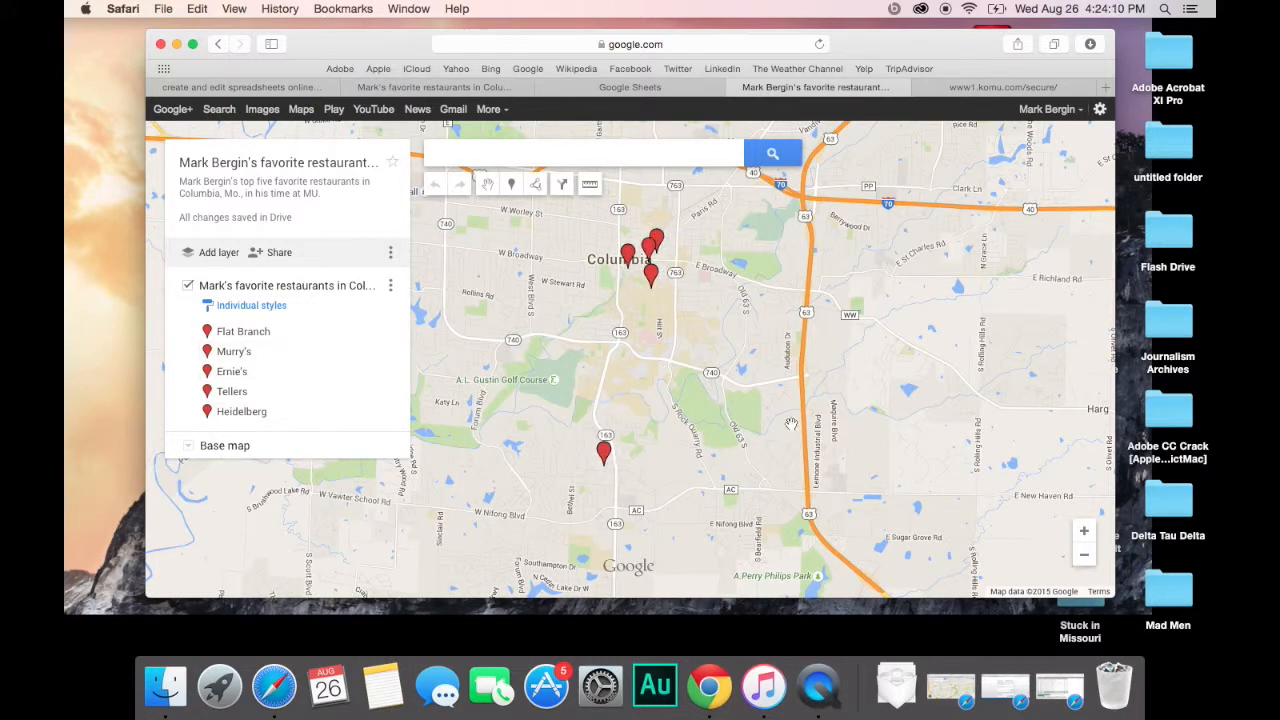
drag(776, 422, 833, 422)
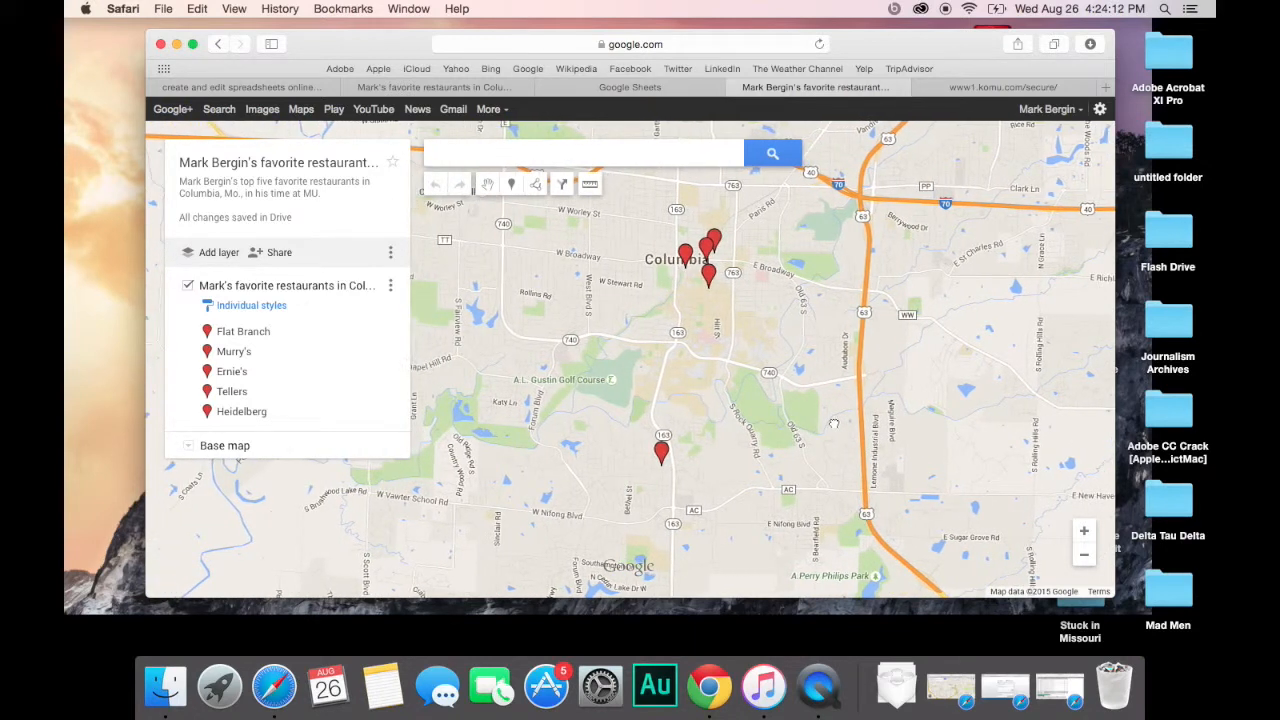
click(334, 288)
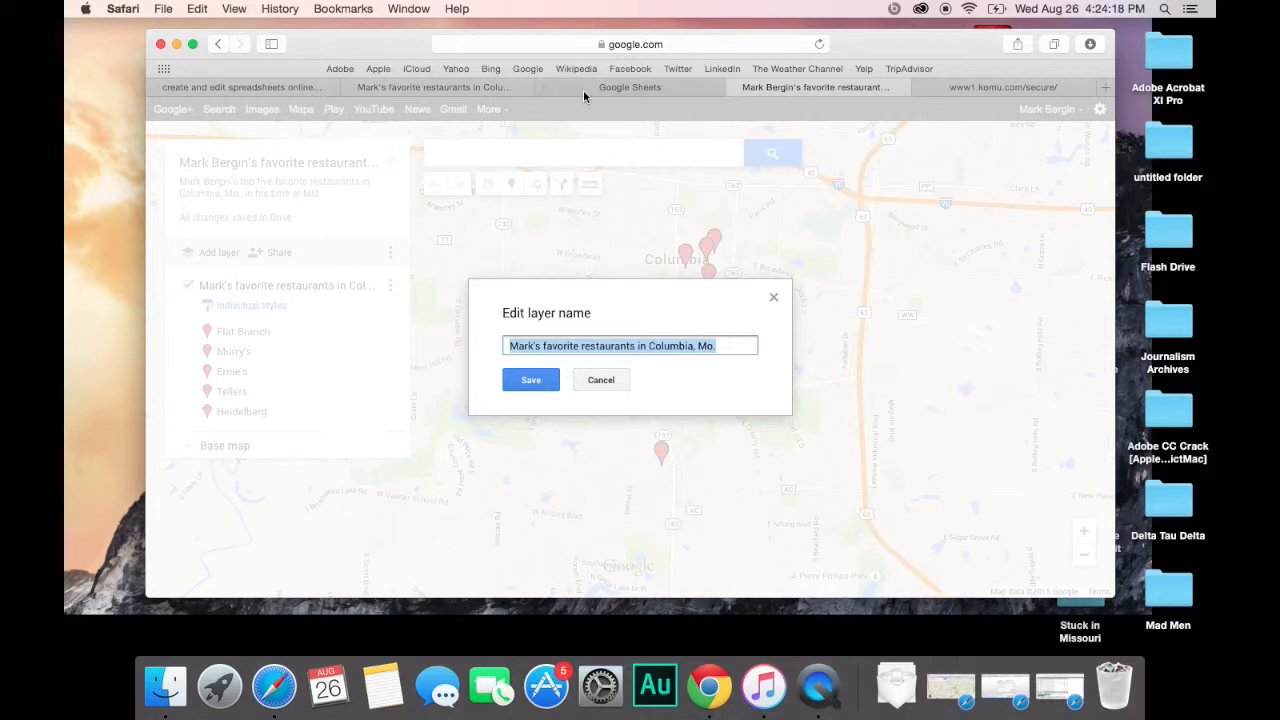
Step: Check the spreadsheet's title, then save the Columbia, Mo. restaurants layer name
click(495, 87)
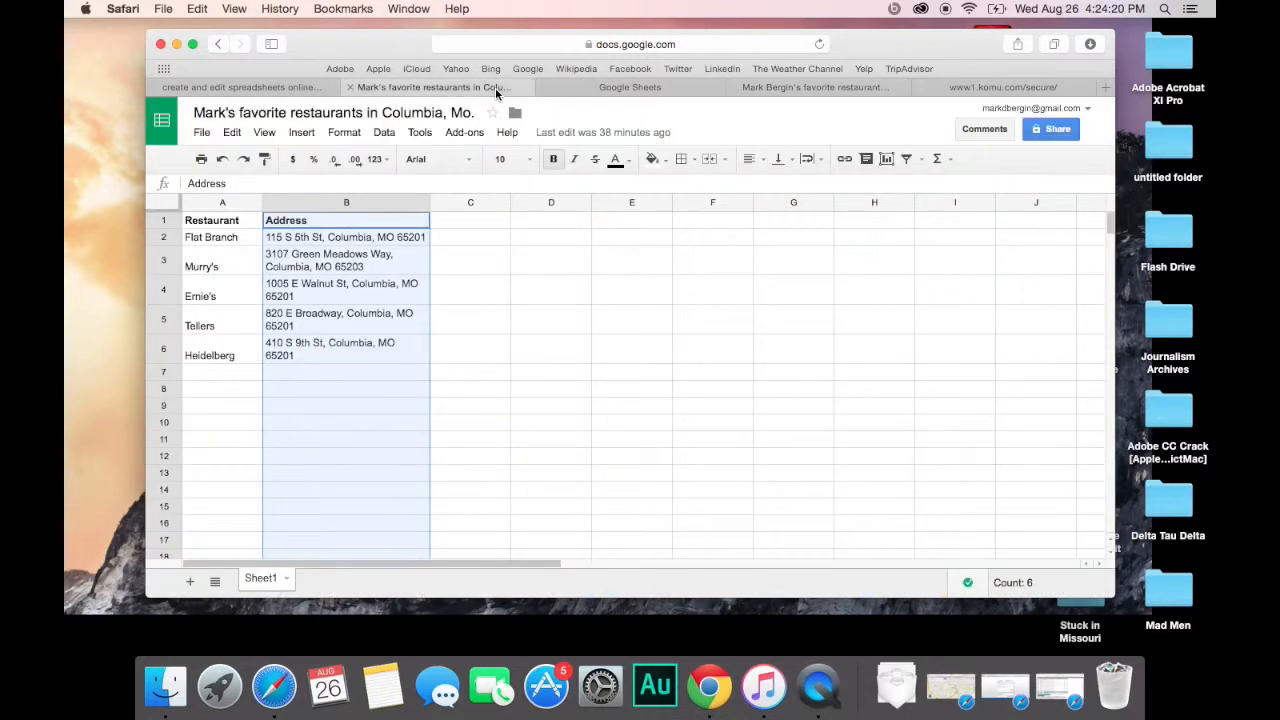
click(808, 85)
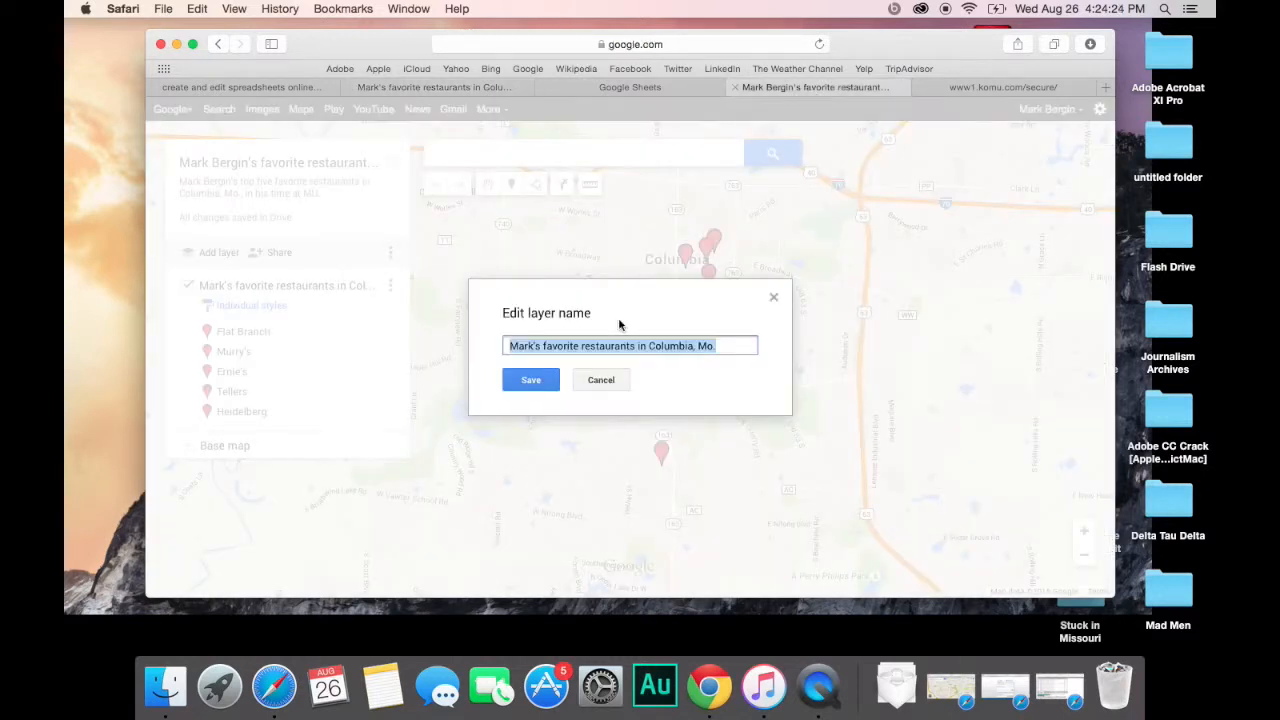
click(533, 380)
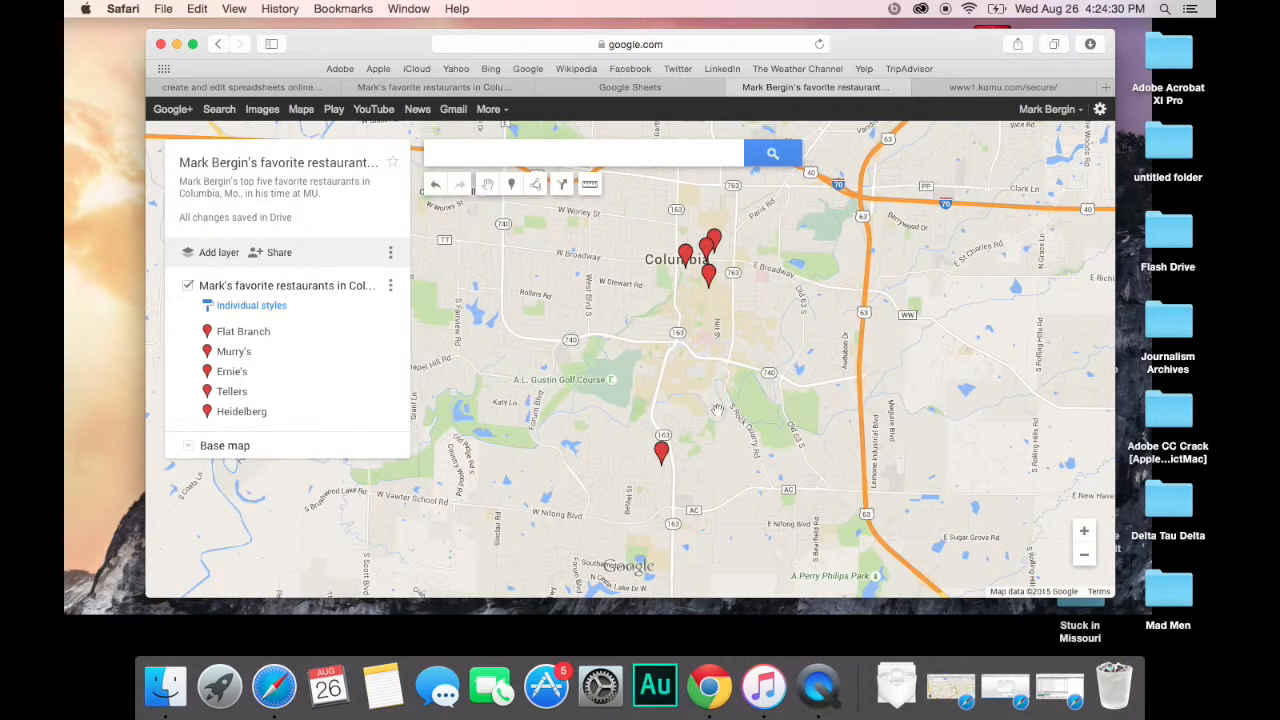
Step: Zoom to street level on downtown Columbia and inspect, then close, the Tellers marker's details
click(1086, 538)
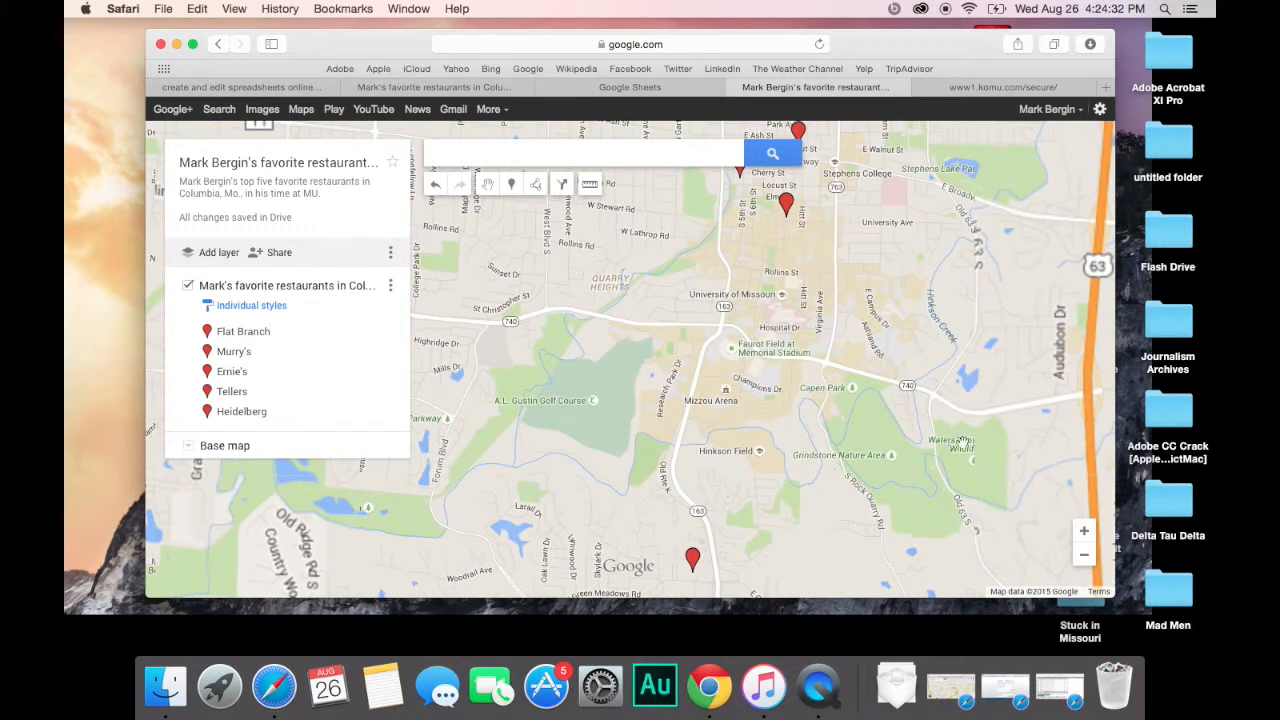
drag(954, 420, 943, 455)
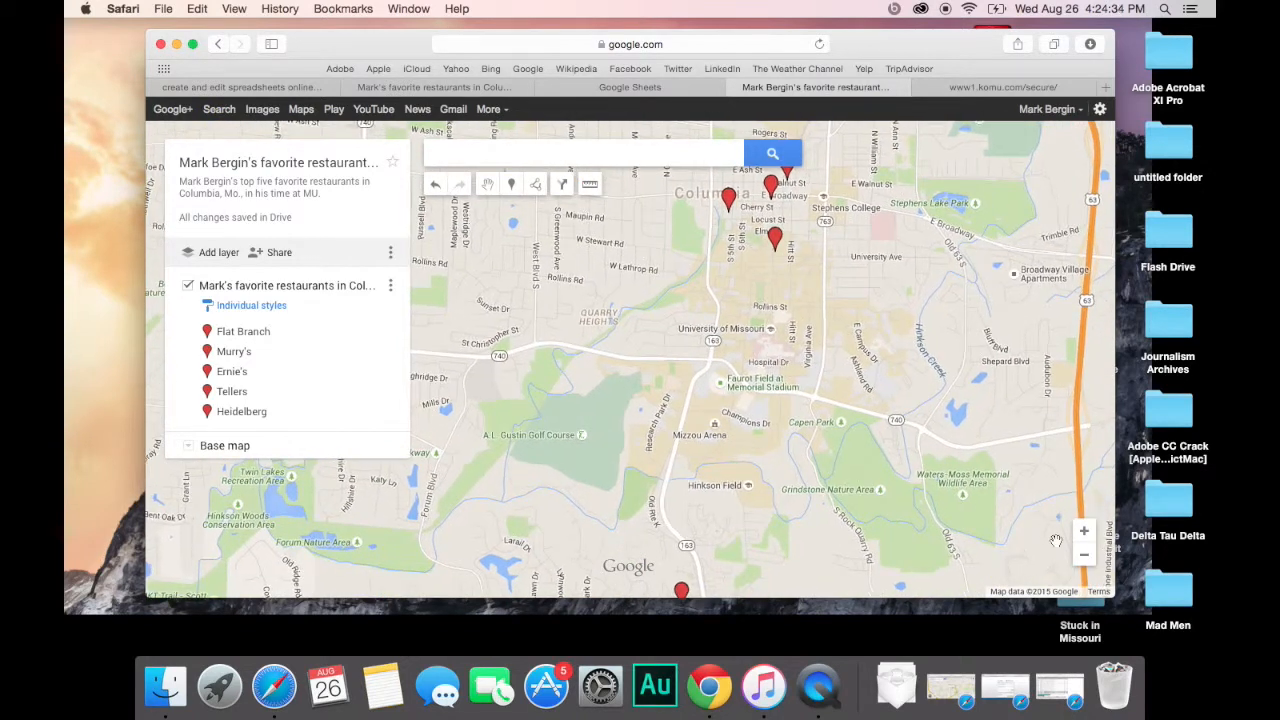
click(1085, 556)
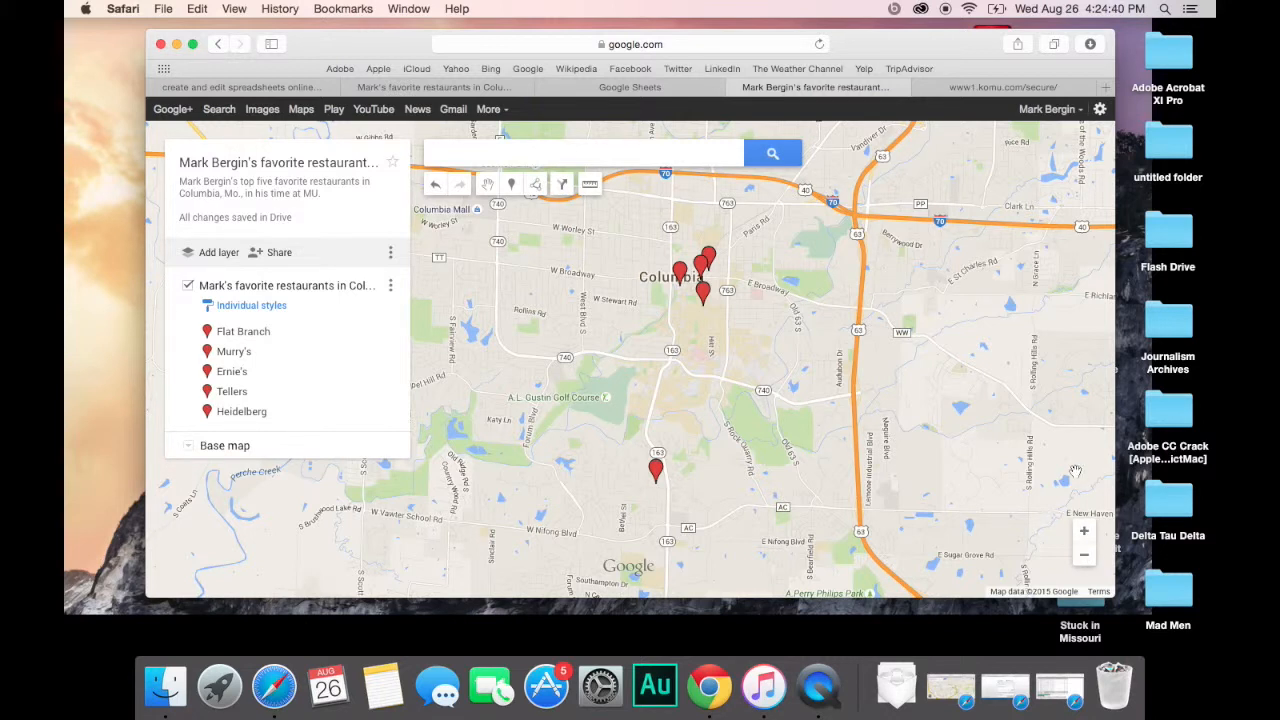
drag(775, 348, 822, 340)
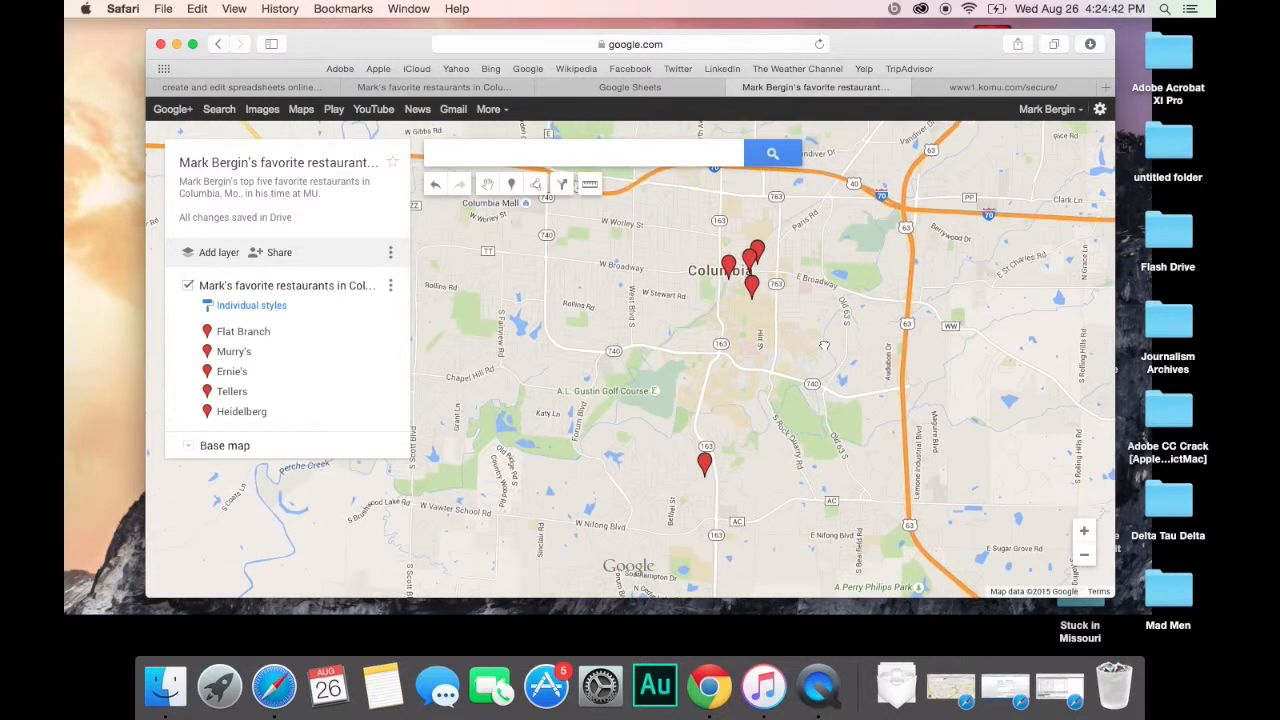
click(1084, 532)
drag(1040, 290, 914, 460)
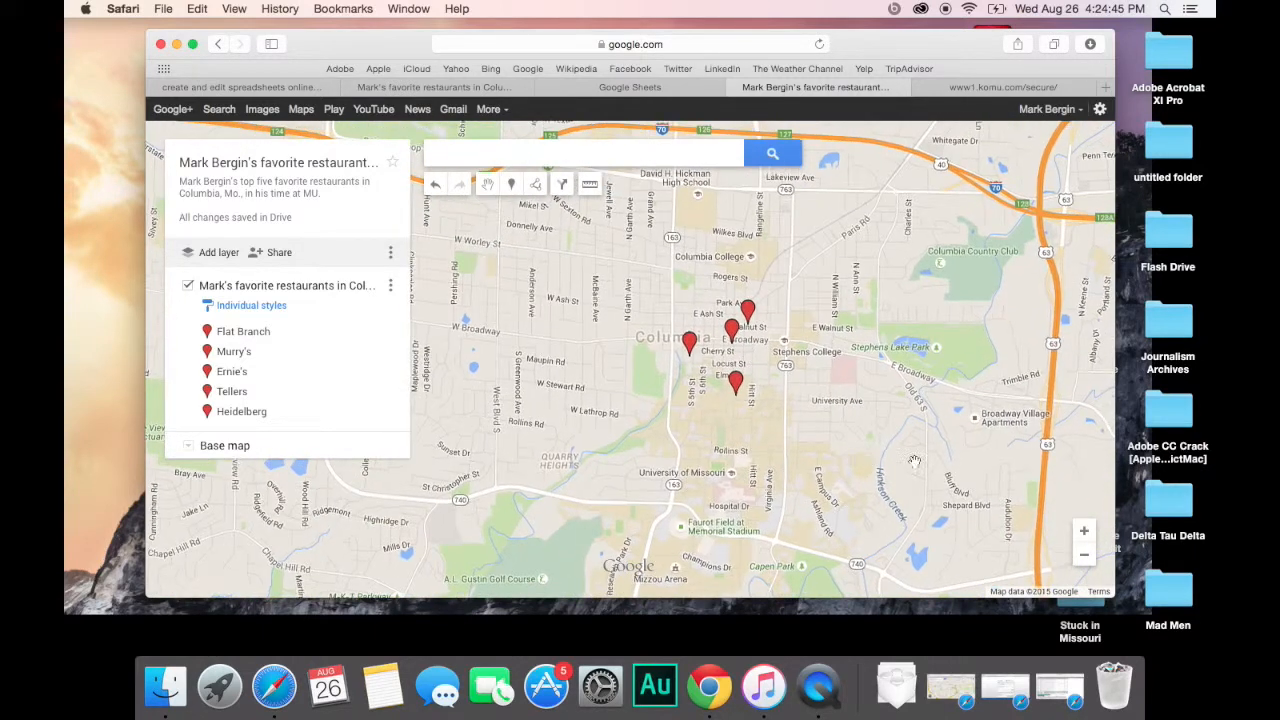
click(1084, 531)
drag(1042, 490, 939, 472)
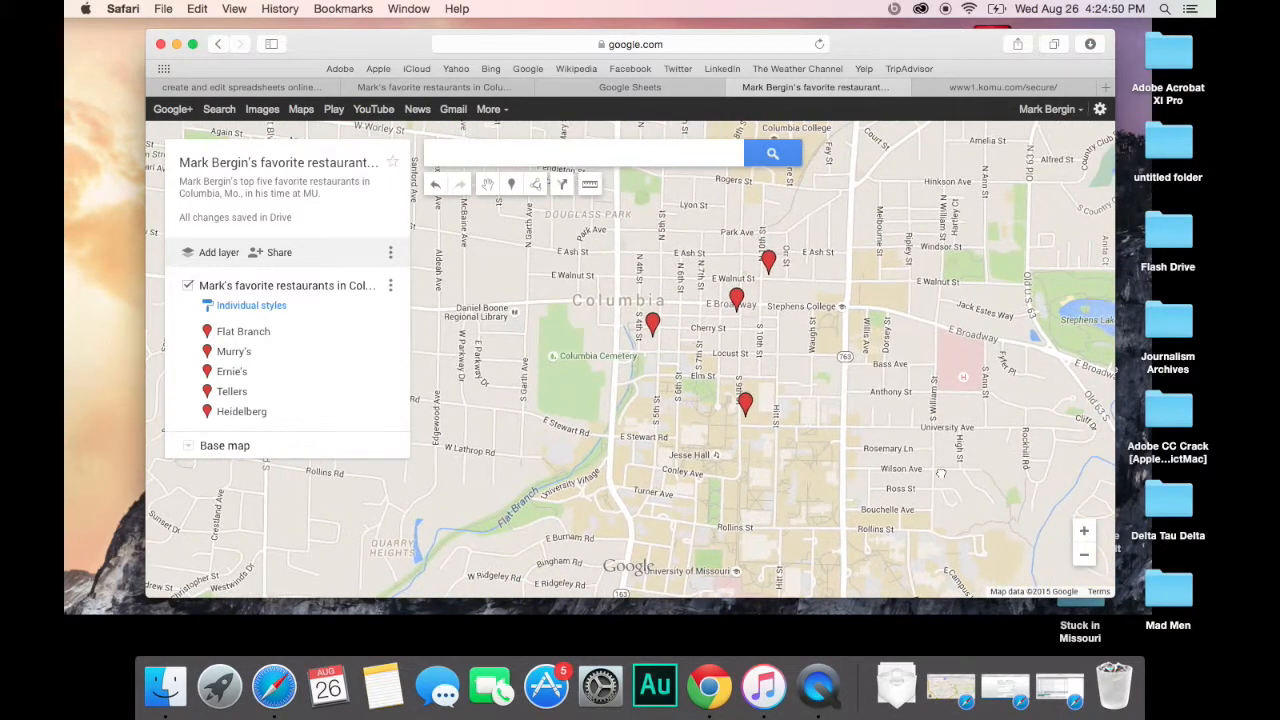
click(1087, 533)
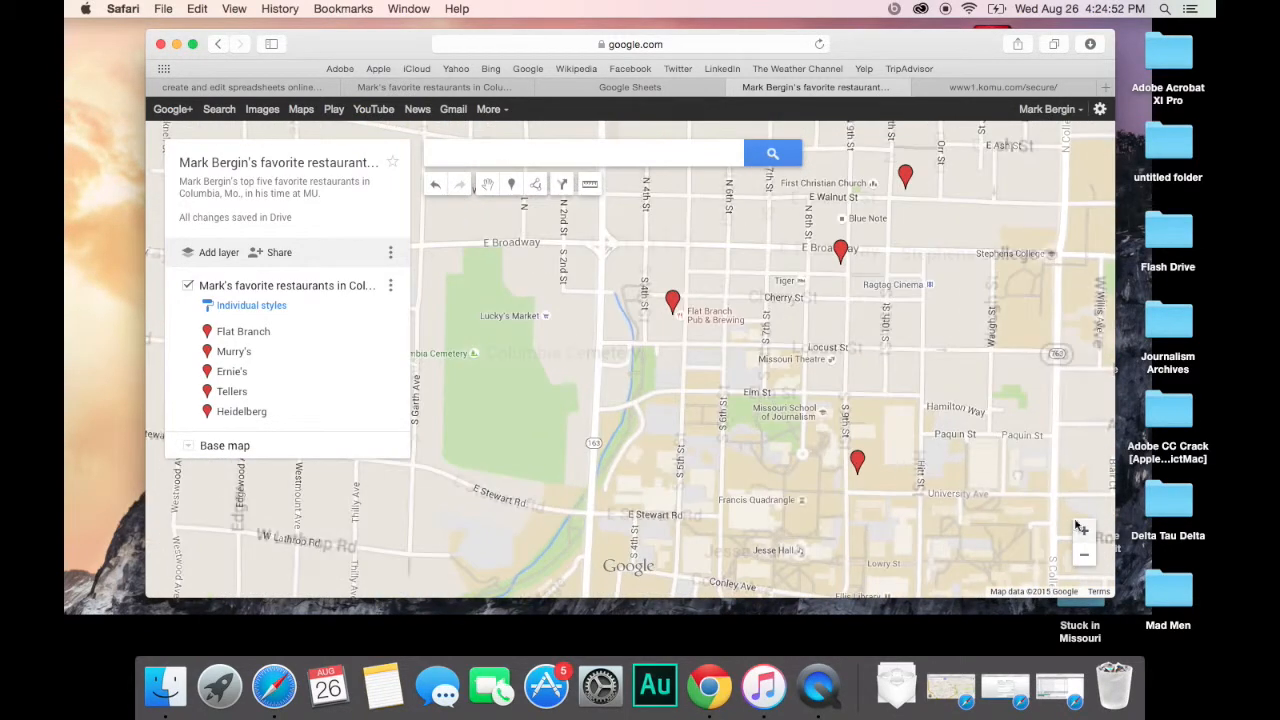
drag(1020, 484, 927, 486)
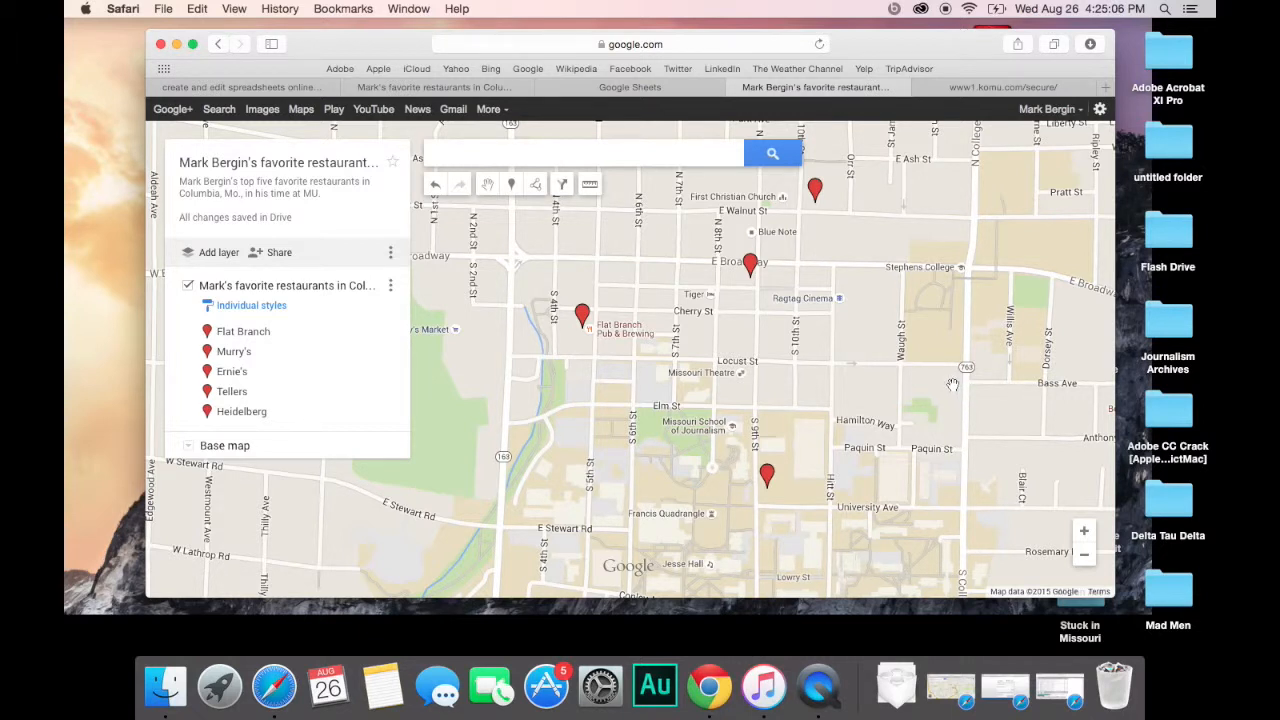
click(751, 266)
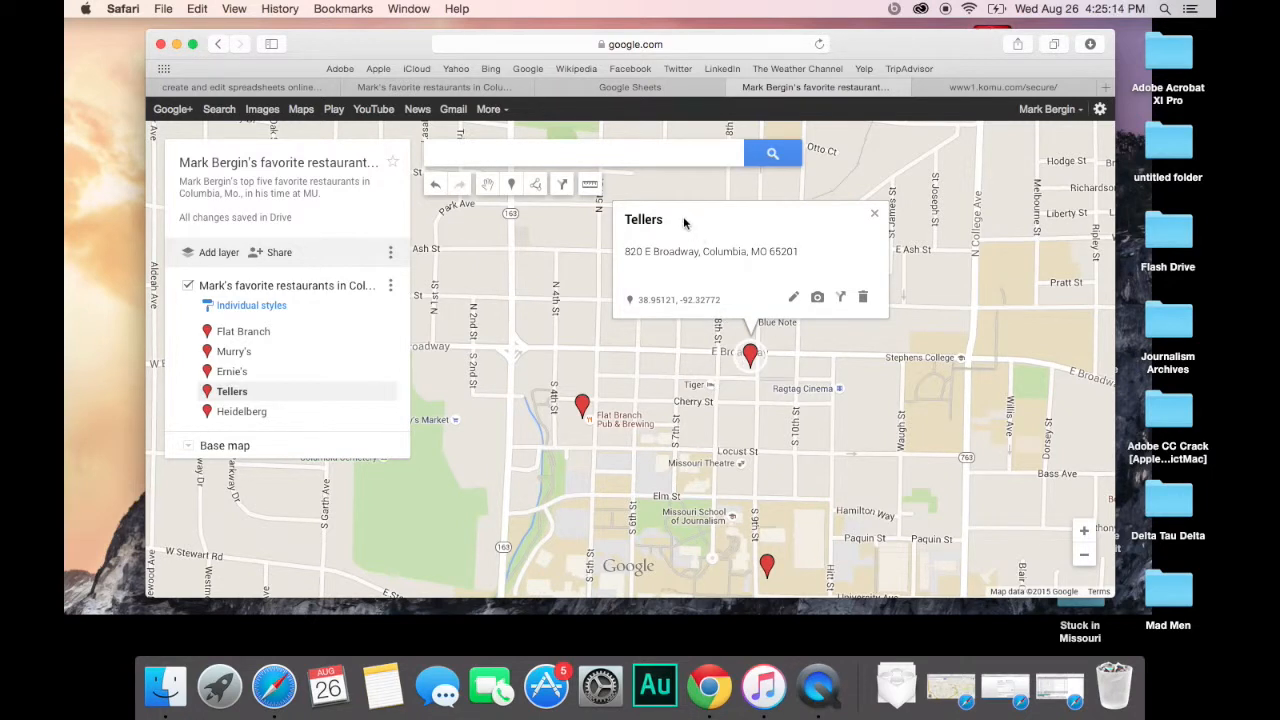
mouse_move(750, 362)
mouse_down()
mouse_move(740, 365)
mouse_move(751, 361)
mouse_up()
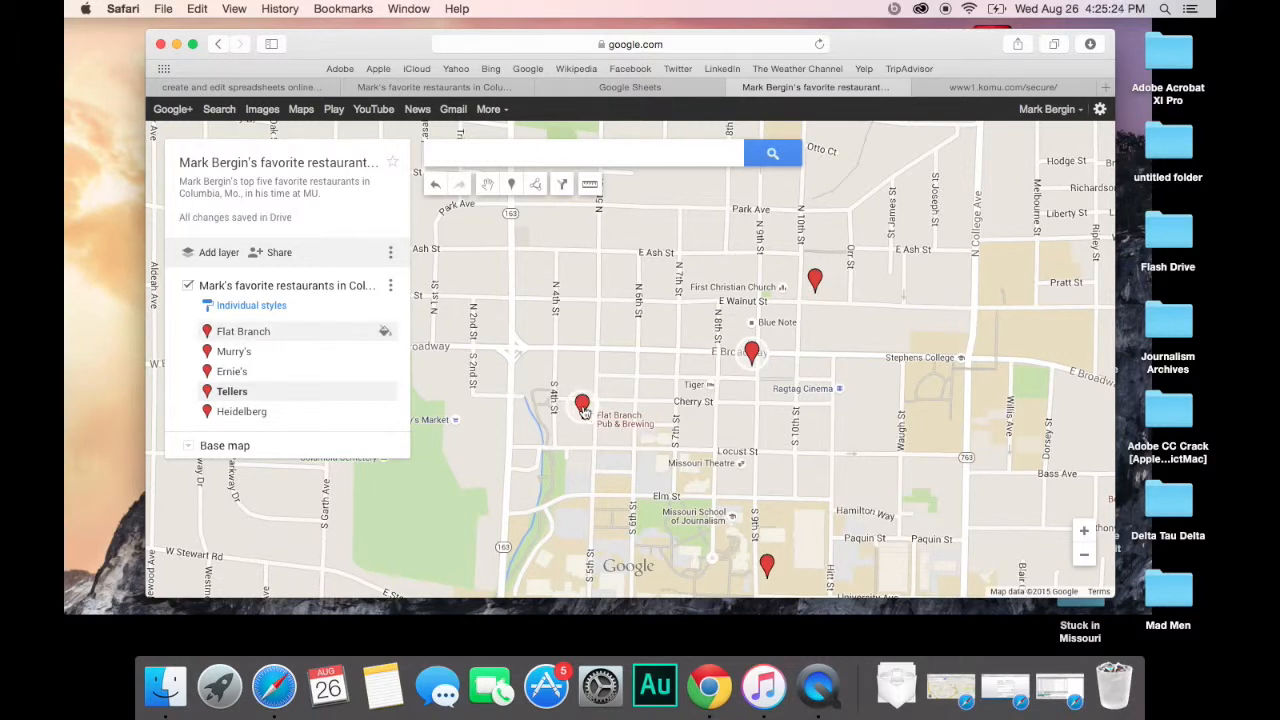
Step: Move the Flat Branch marker onto Flat Branch Pub & Brewing
click(577, 408)
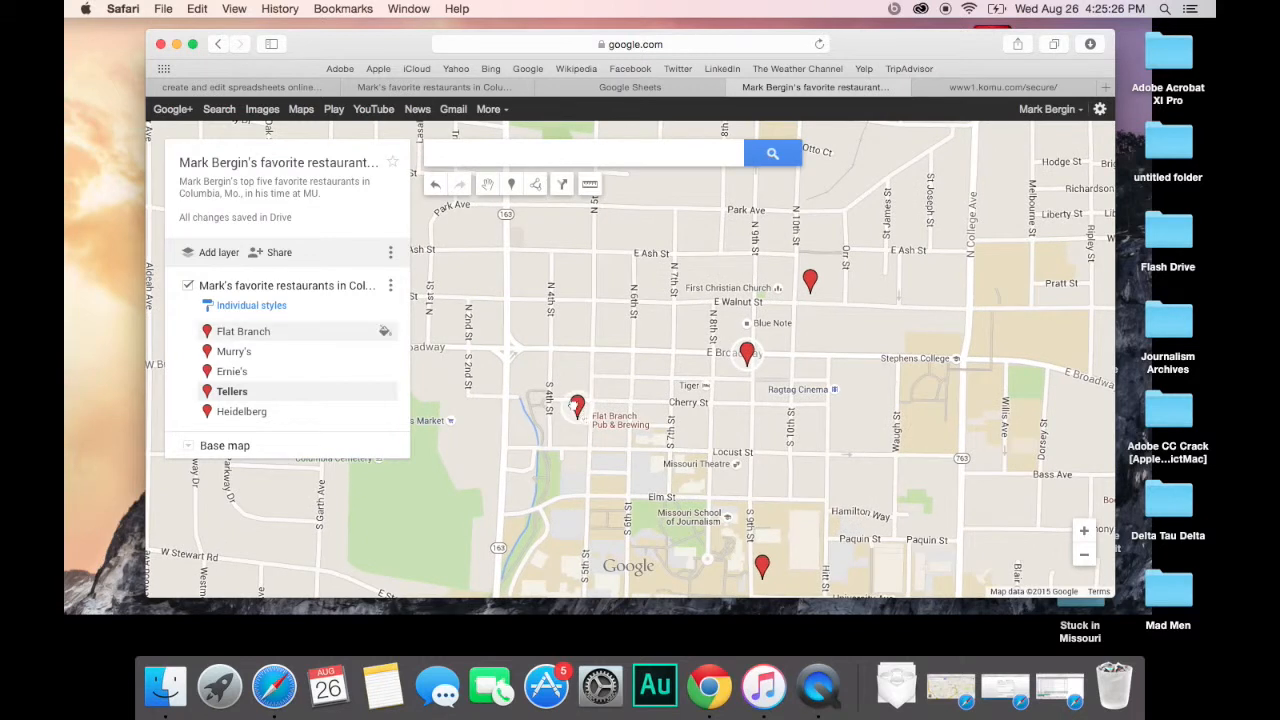
drag(575, 410, 567, 410)
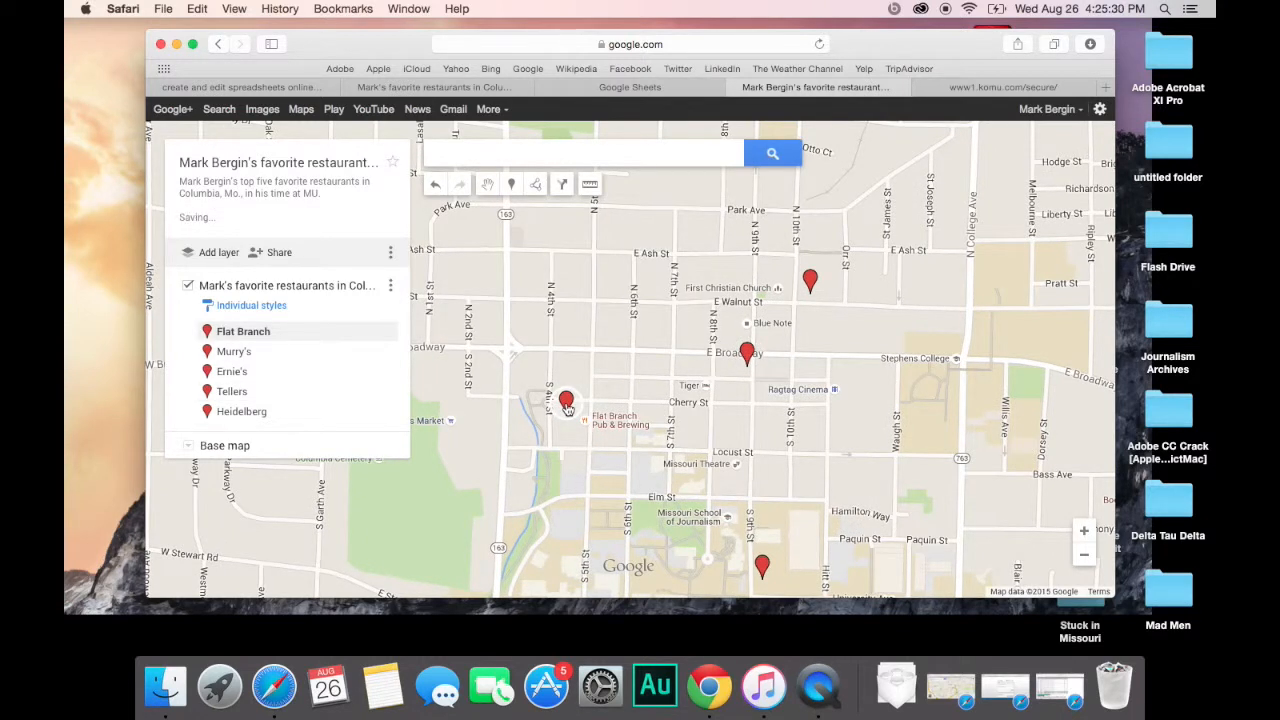
drag(567, 410, 583, 415)
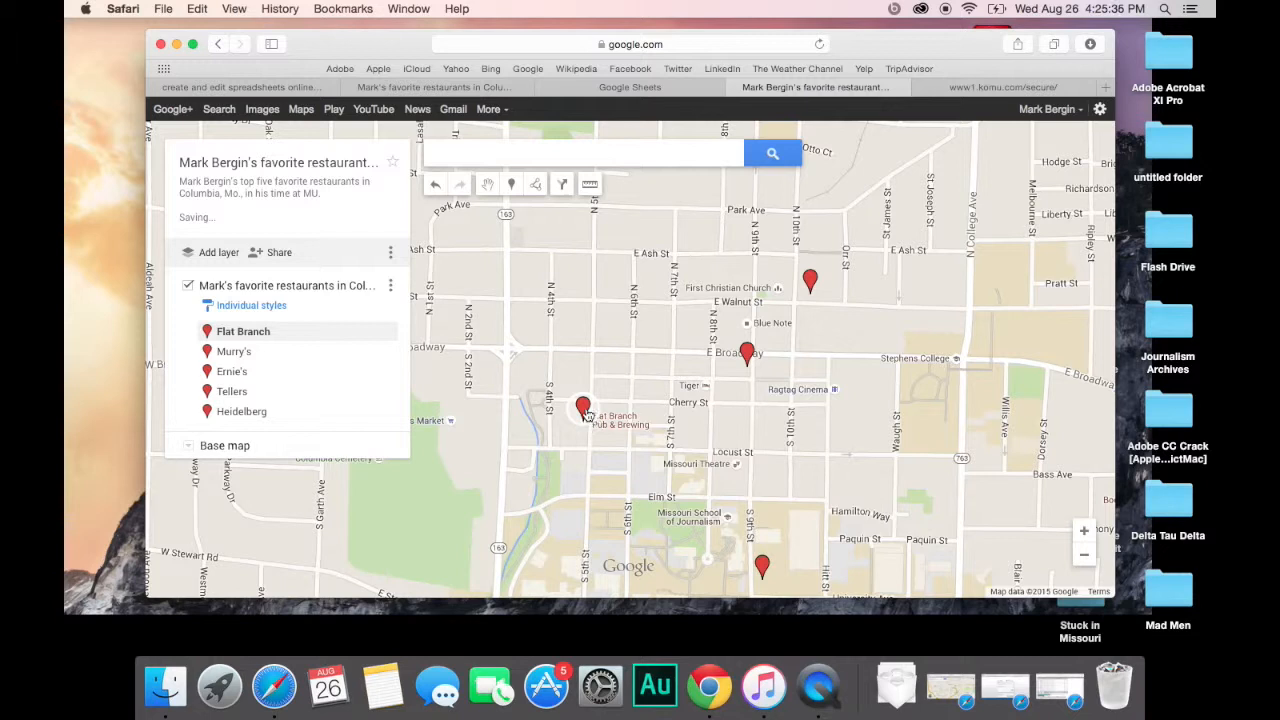
click(587, 415)
drag(680, 482, 726, 413)
click(727, 408)
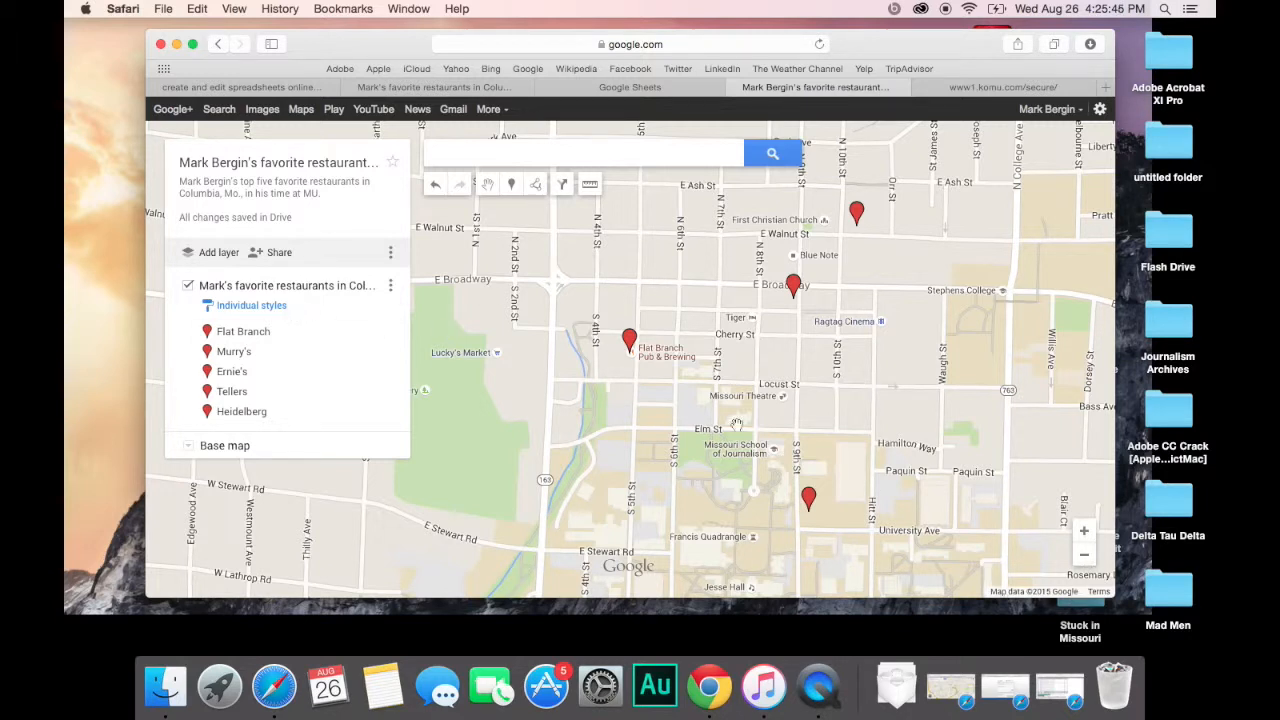
Step: Zoom out to show all restaurant markers and open the layer's Individual styles options
click(1086, 556)
click(1088, 558)
drag(874, 586, 1013, 408)
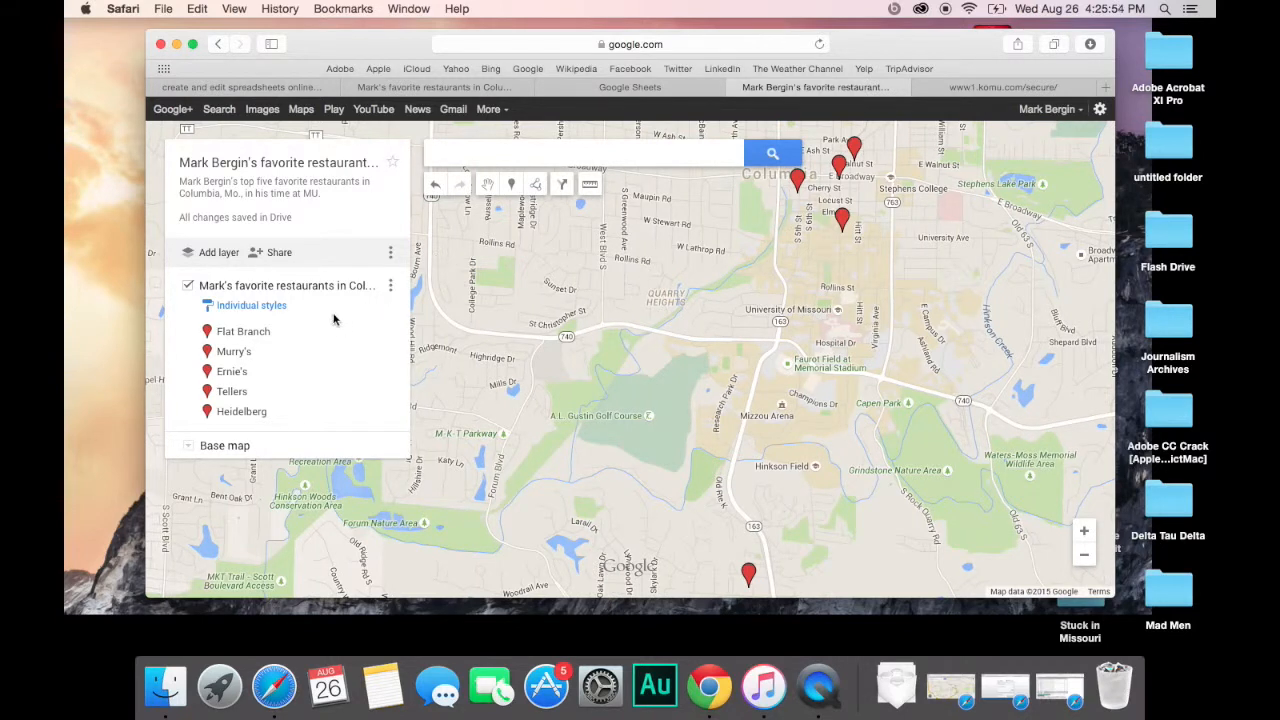
click(281, 308)
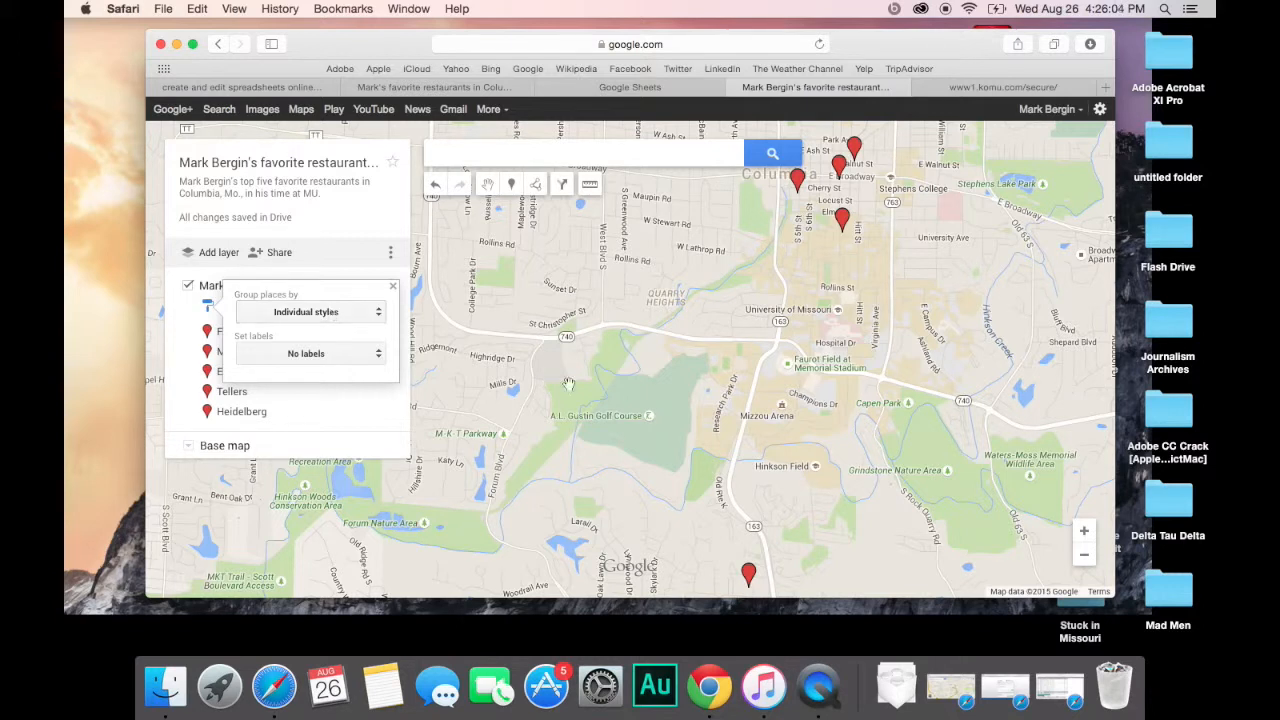
Step: Switch the restaurants layer to Uniform style, keep No labels, and close the style popup
click(721, 373)
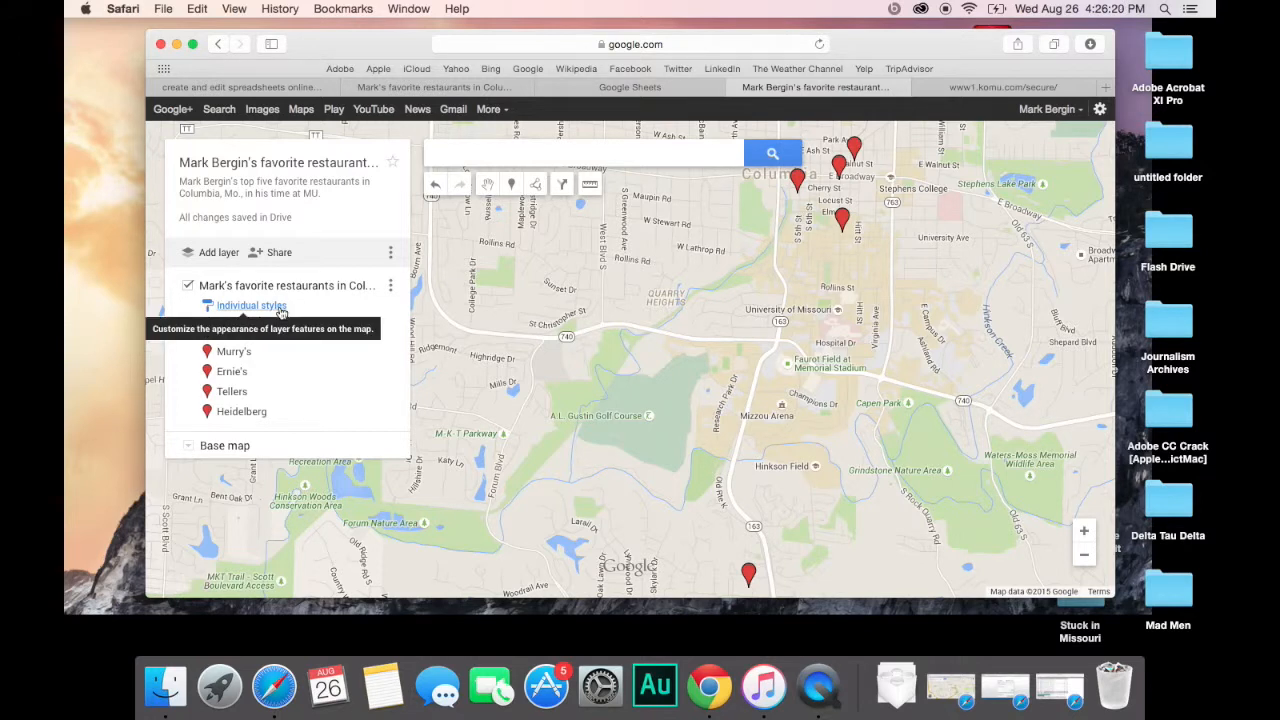
click(251, 306)
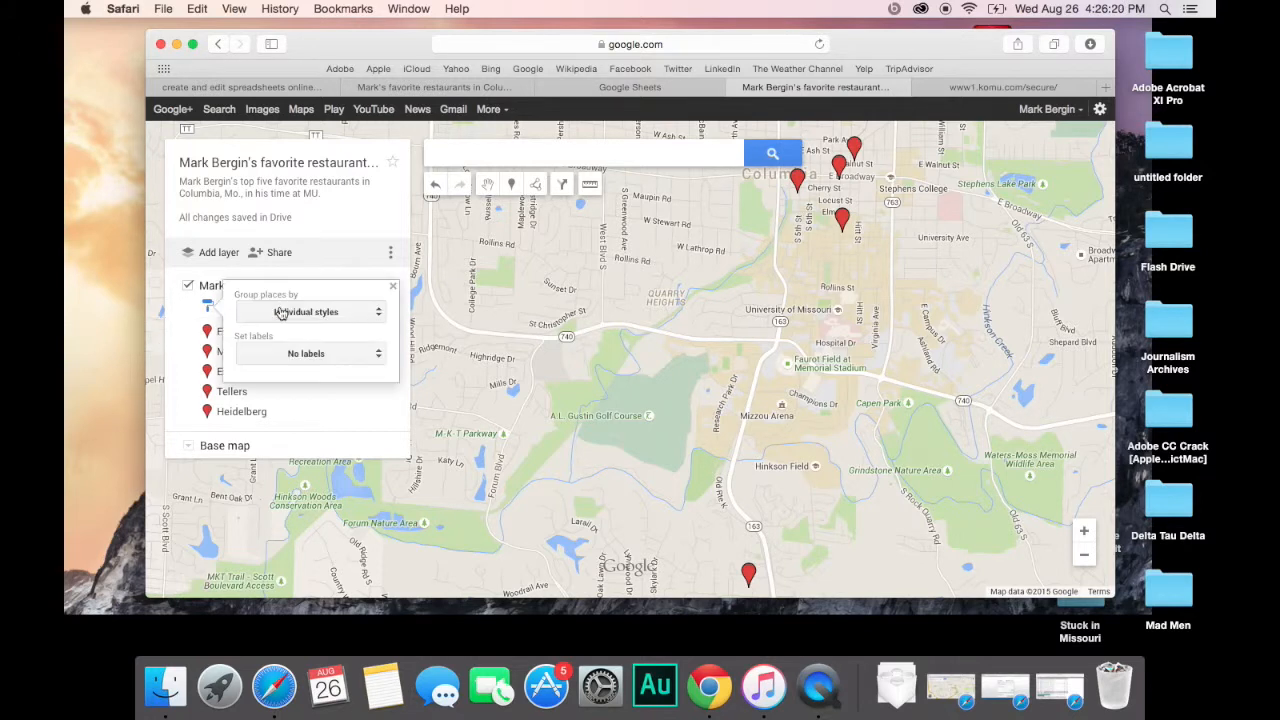
click(356, 316)
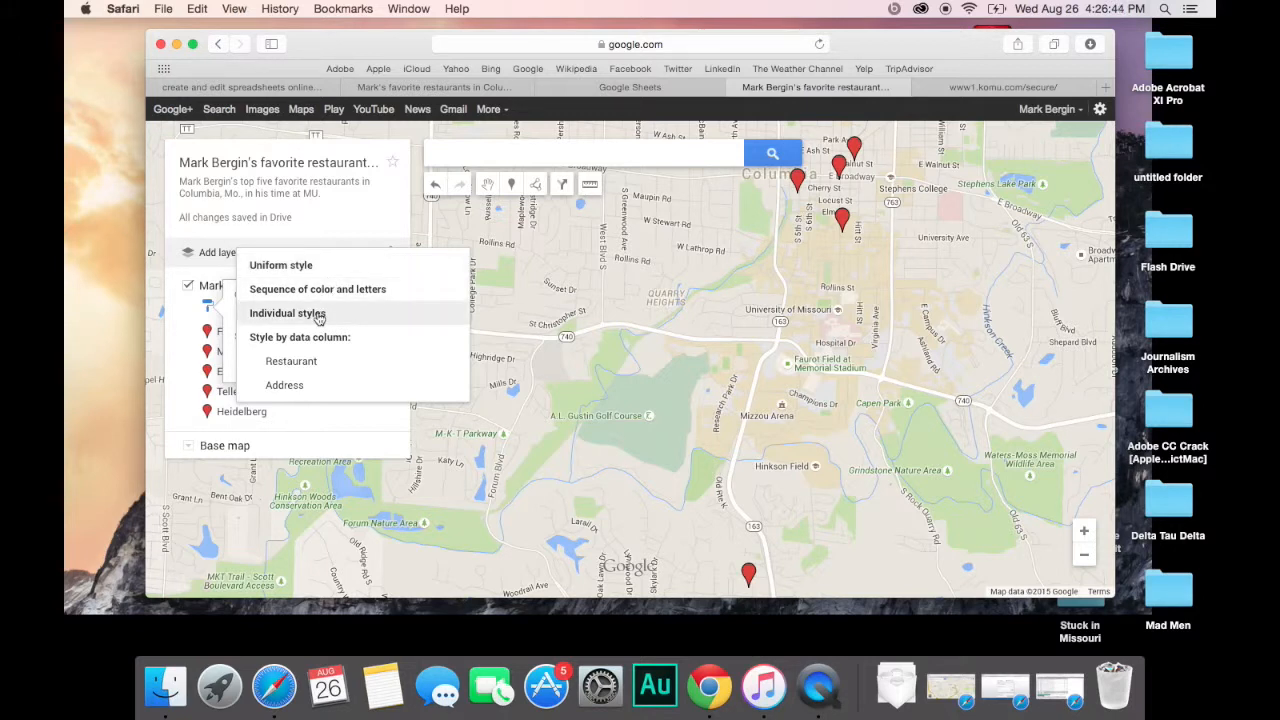
click(318, 315)
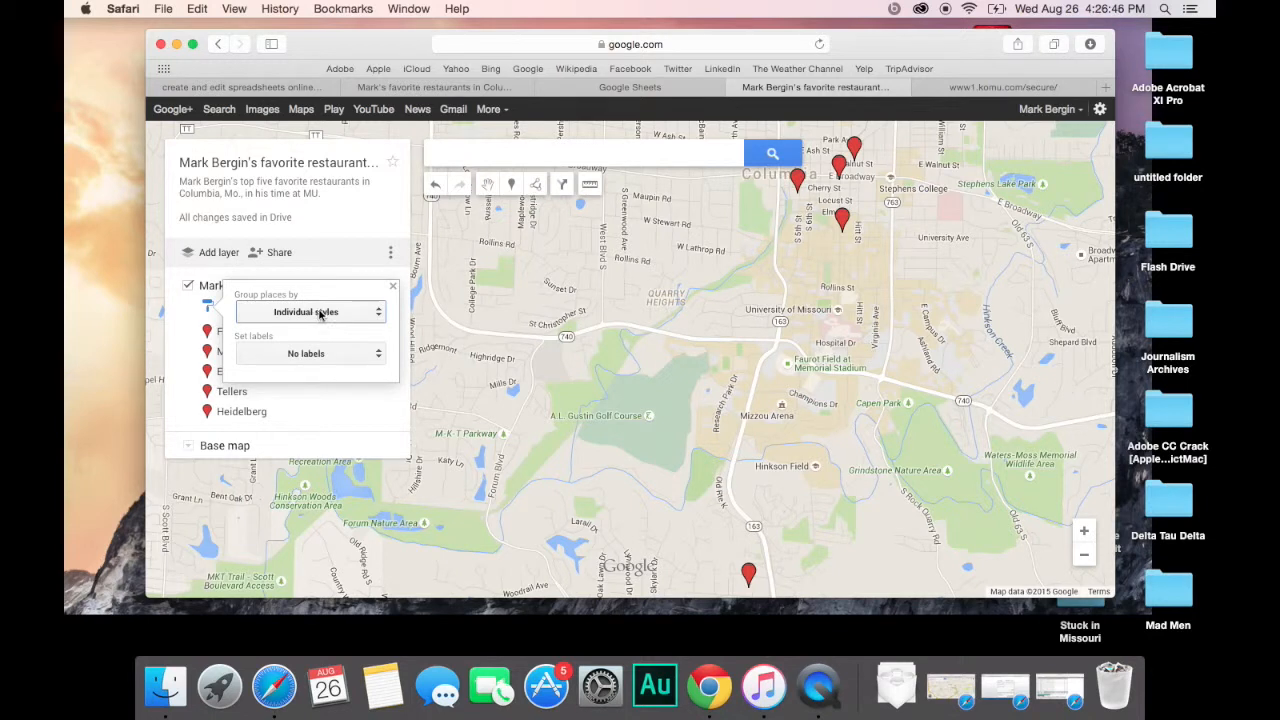
click(330, 313)
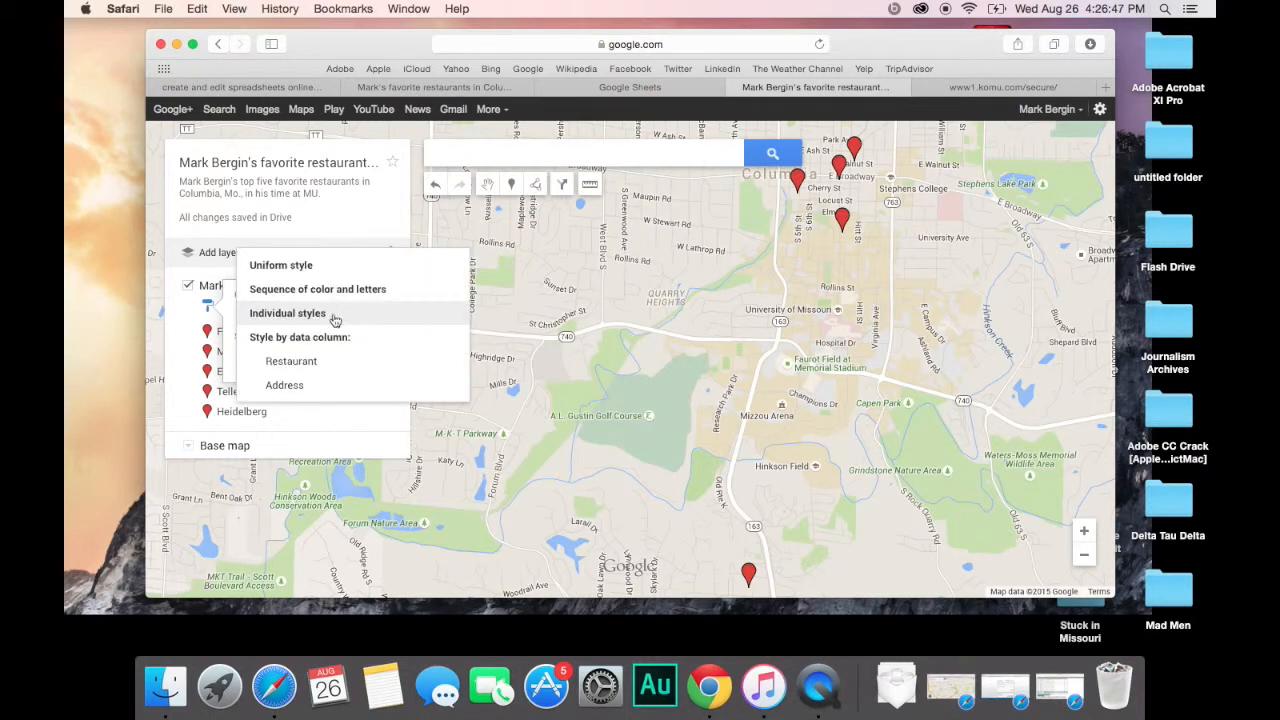
click(322, 270)
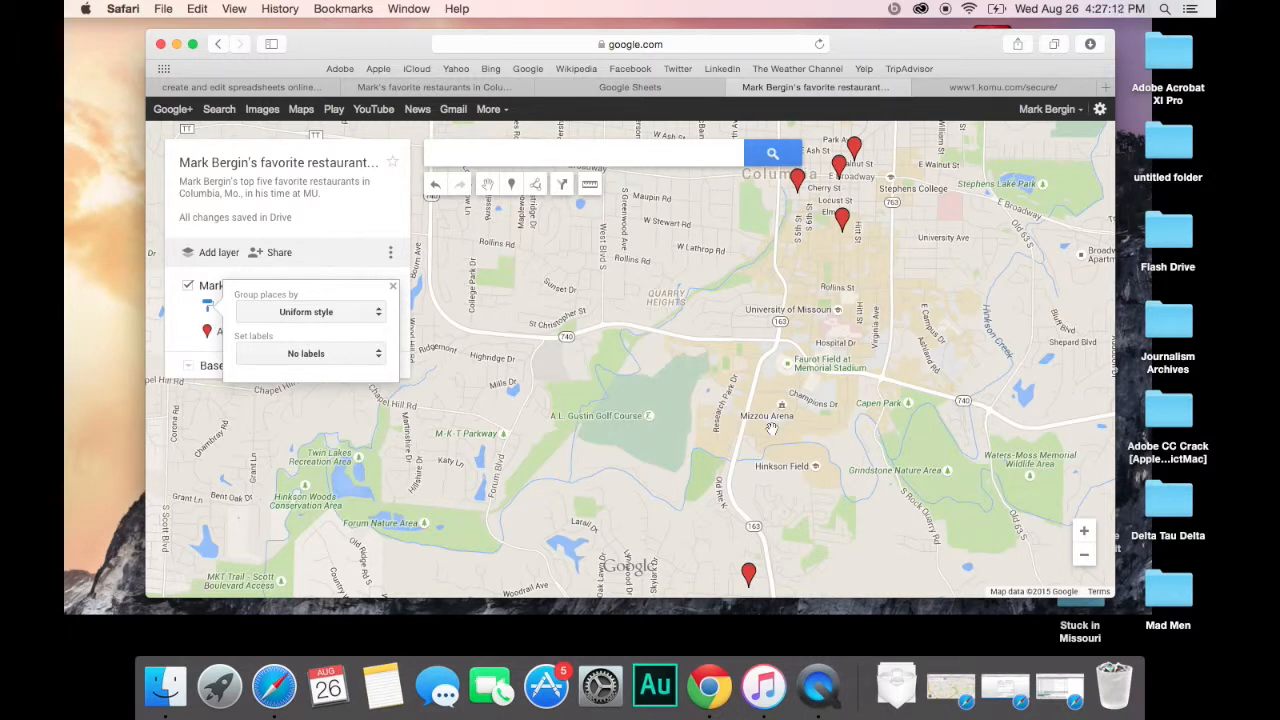
click(392, 287)
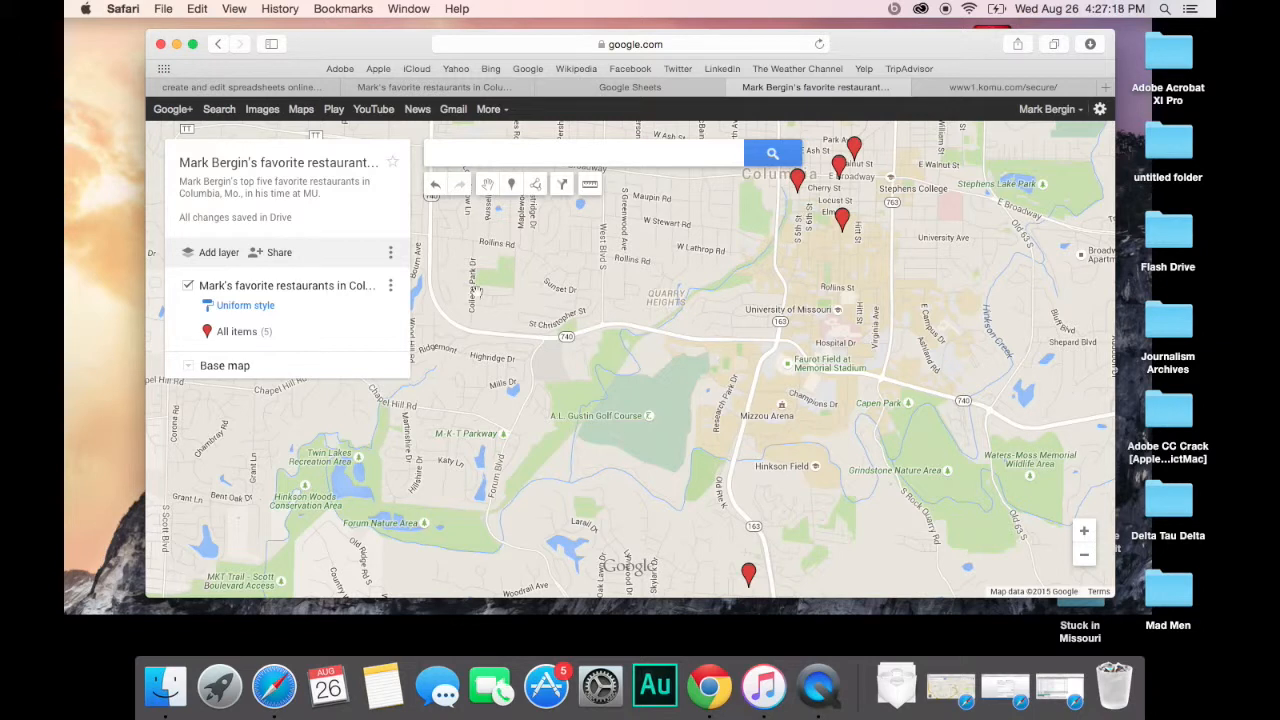
click(389, 288)
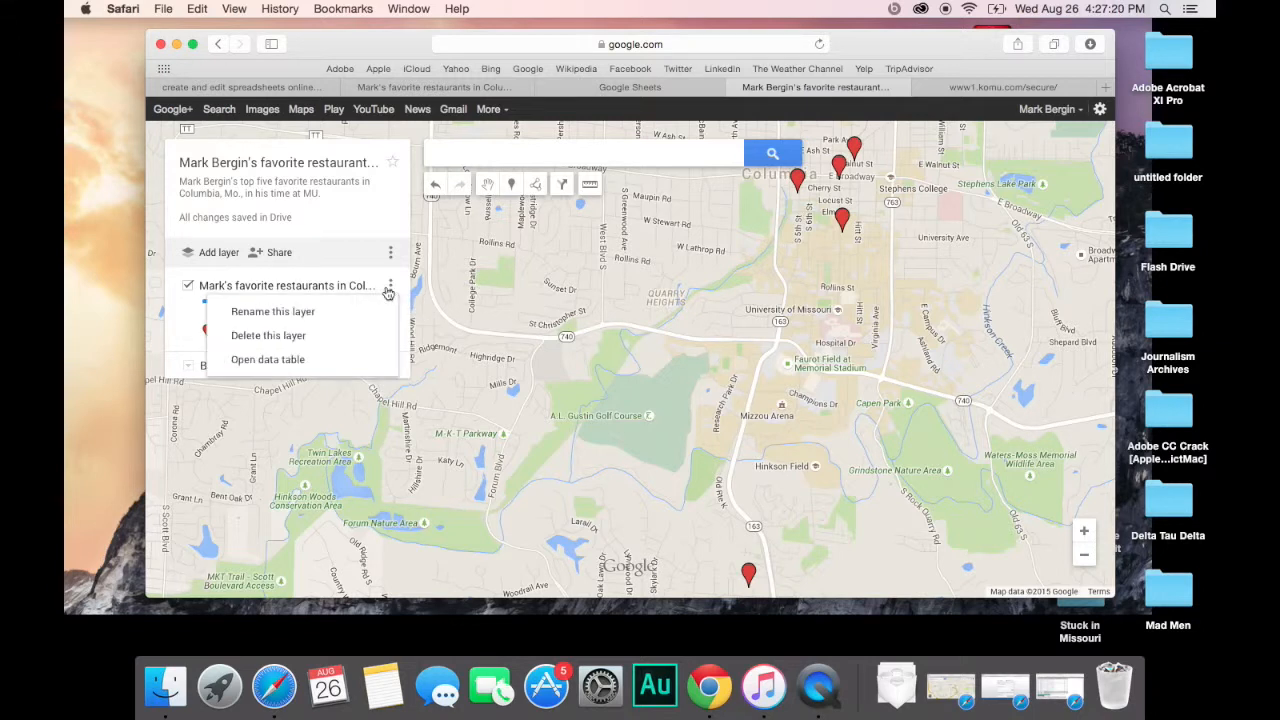
click(391, 290)
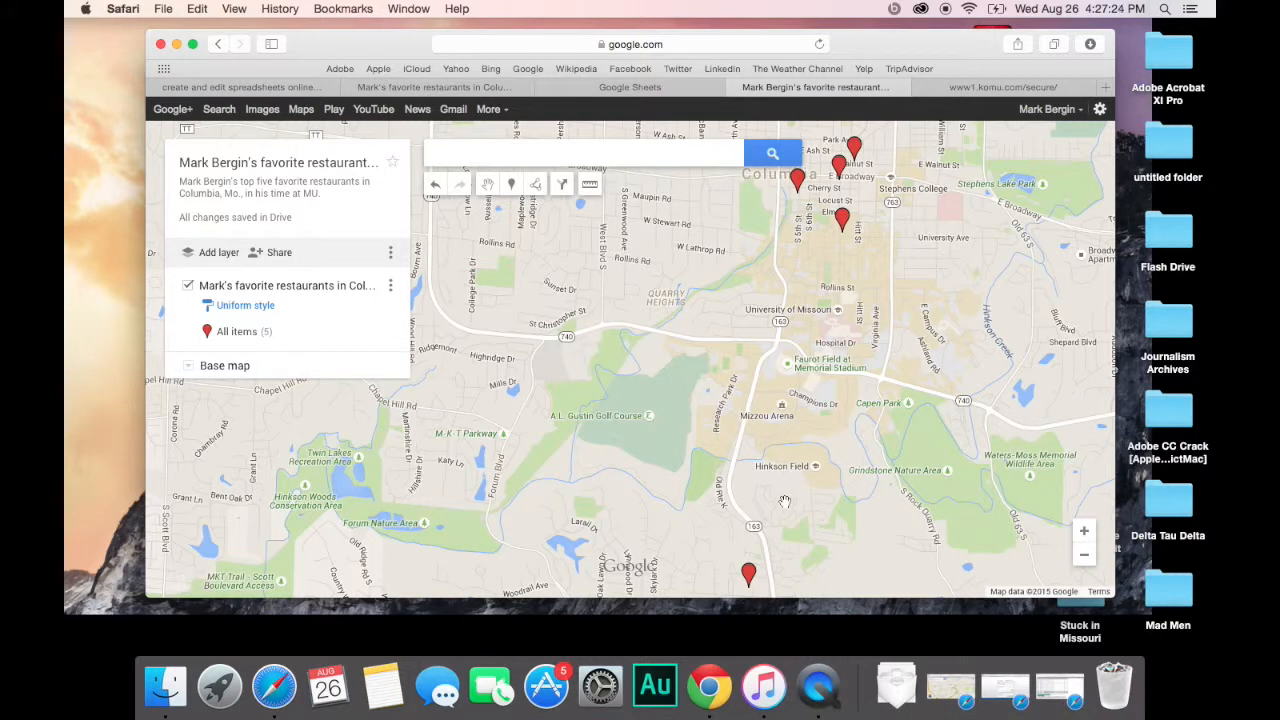
click(1084, 554)
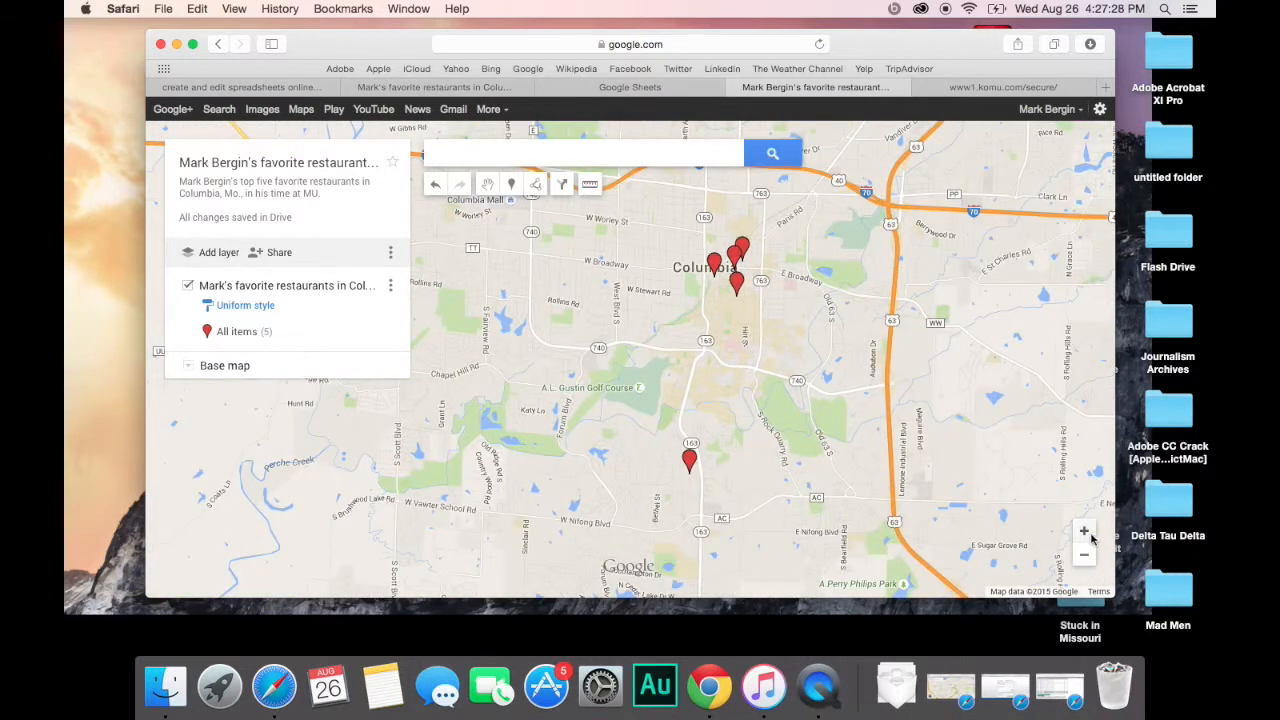
click(1084, 531)
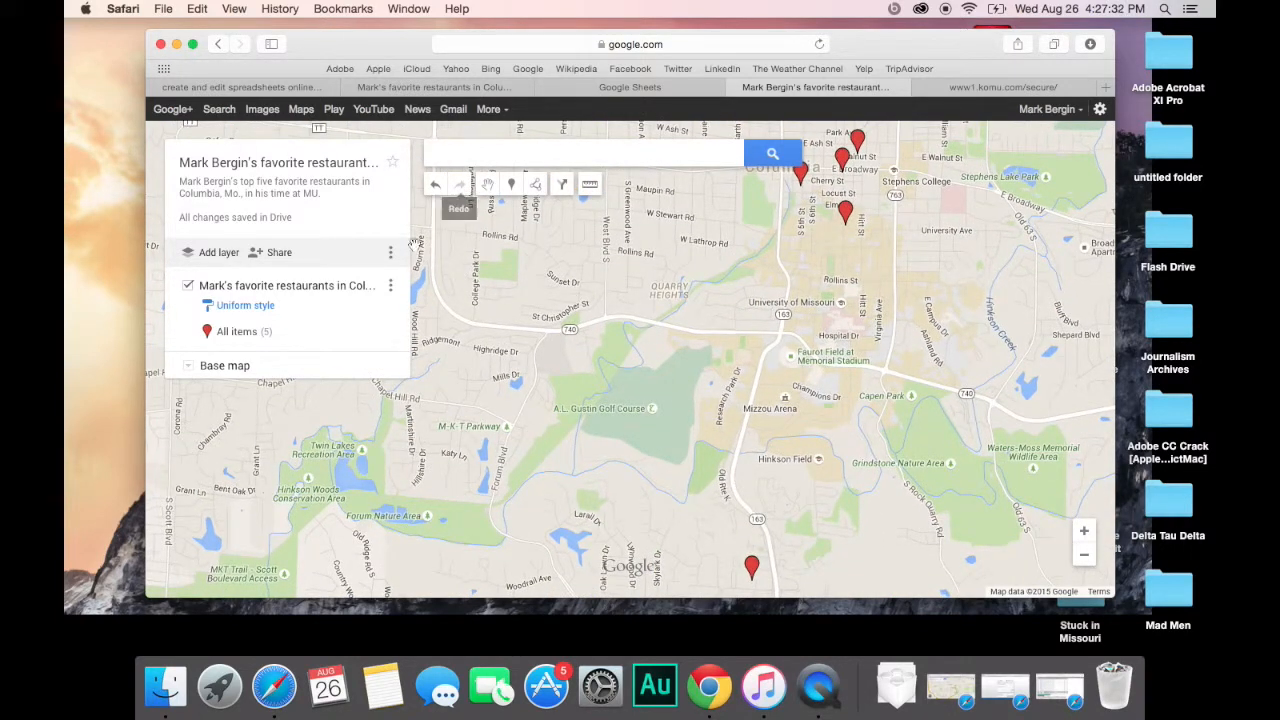
click(392, 255)
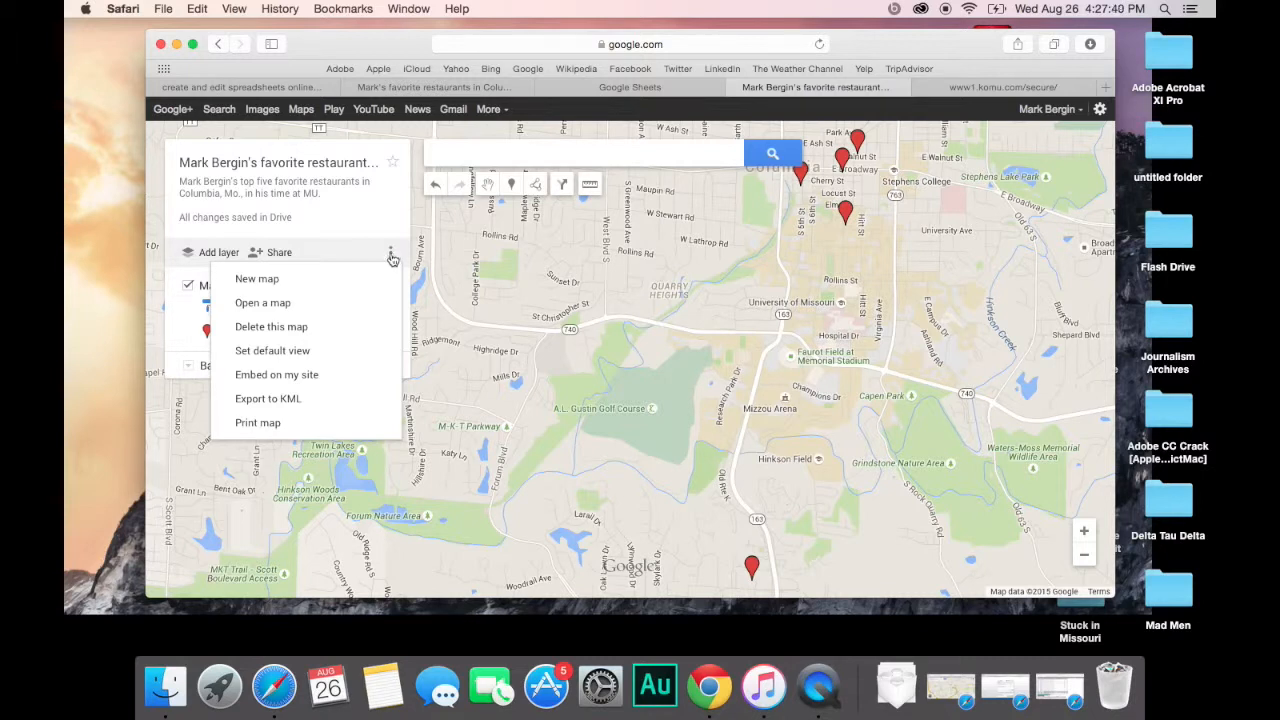
click(324, 375)
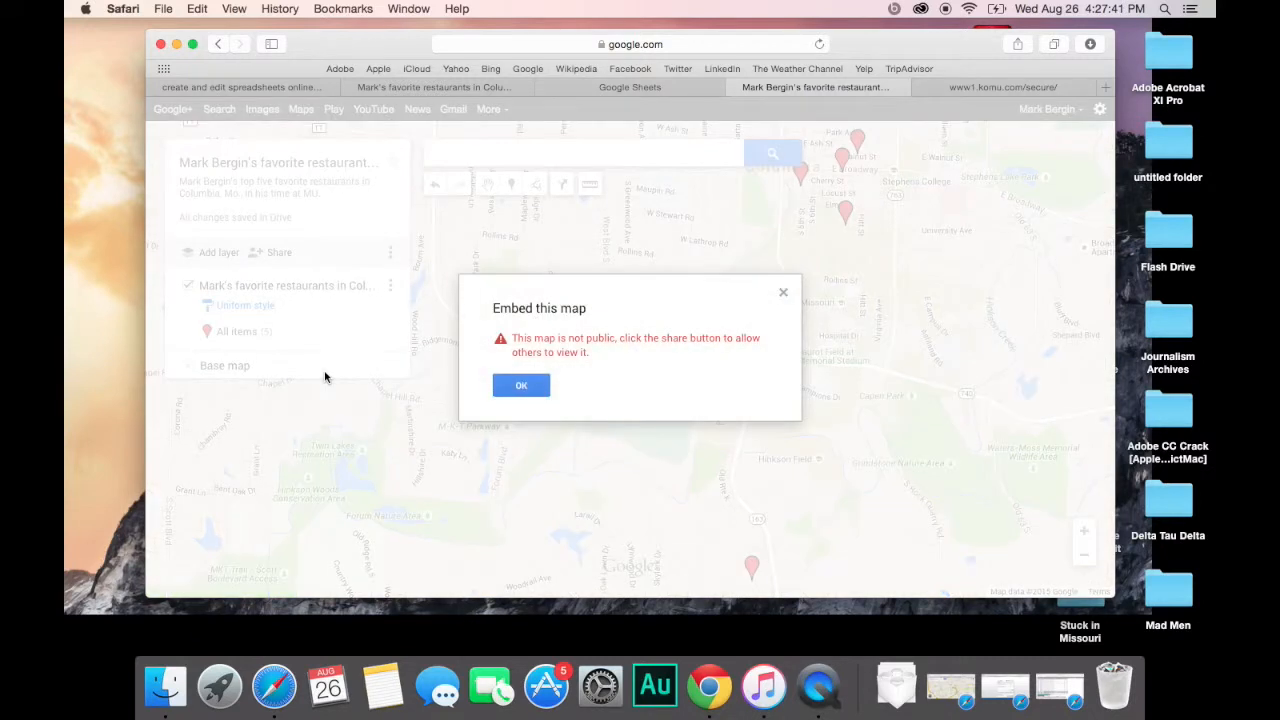
click(519, 387)
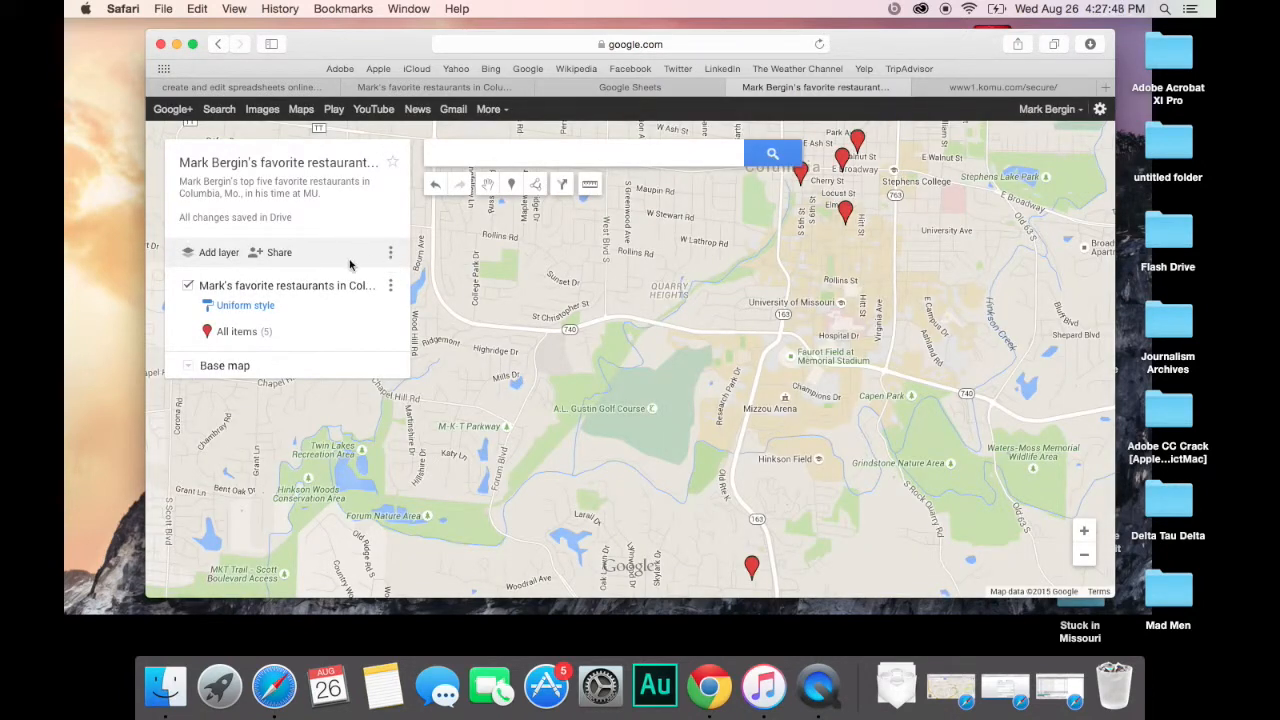
Step: Change the map's access to 'On - Public on the web' and save the sharing settings
click(279, 253)
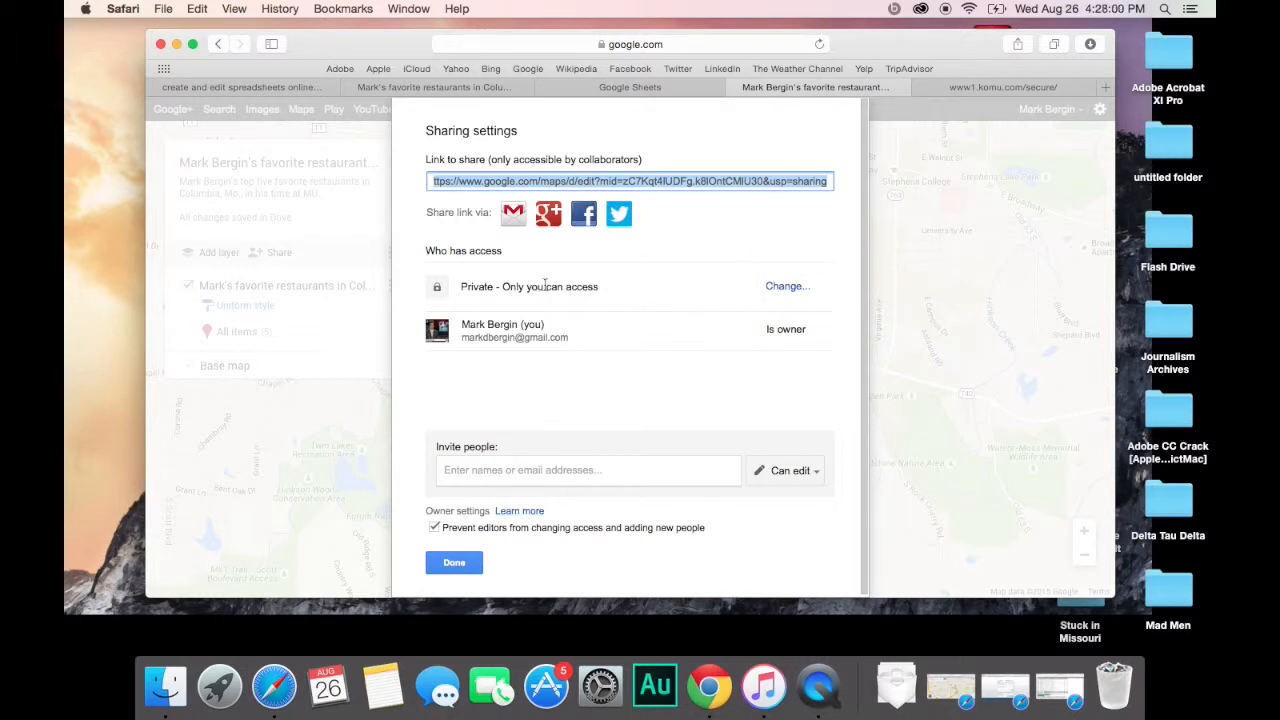
click(770, 288)
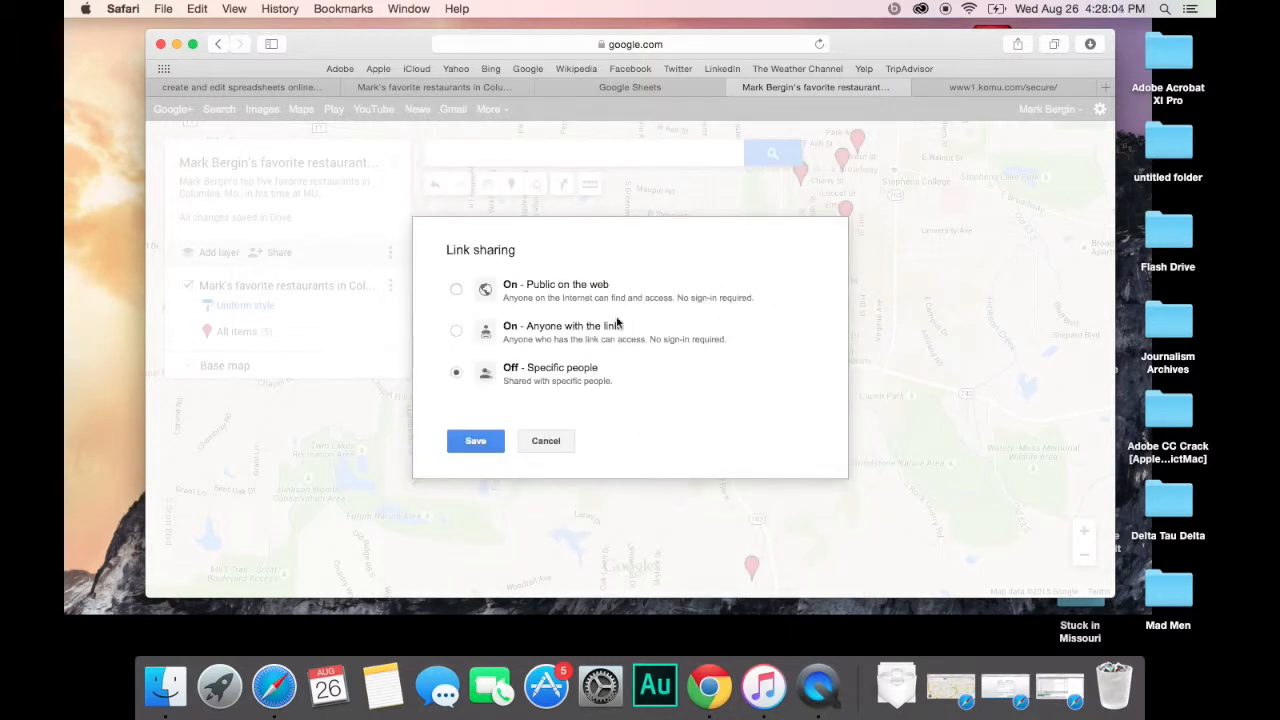
click(523, 293)
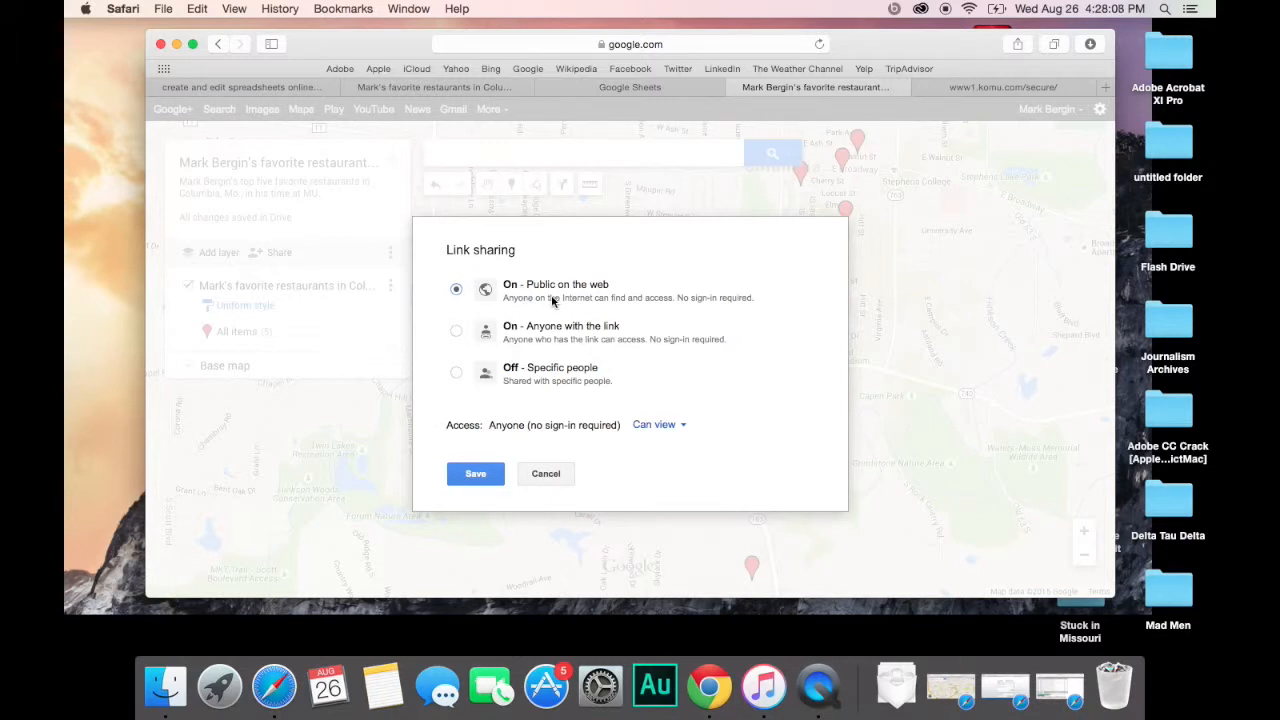
click(486, 476)
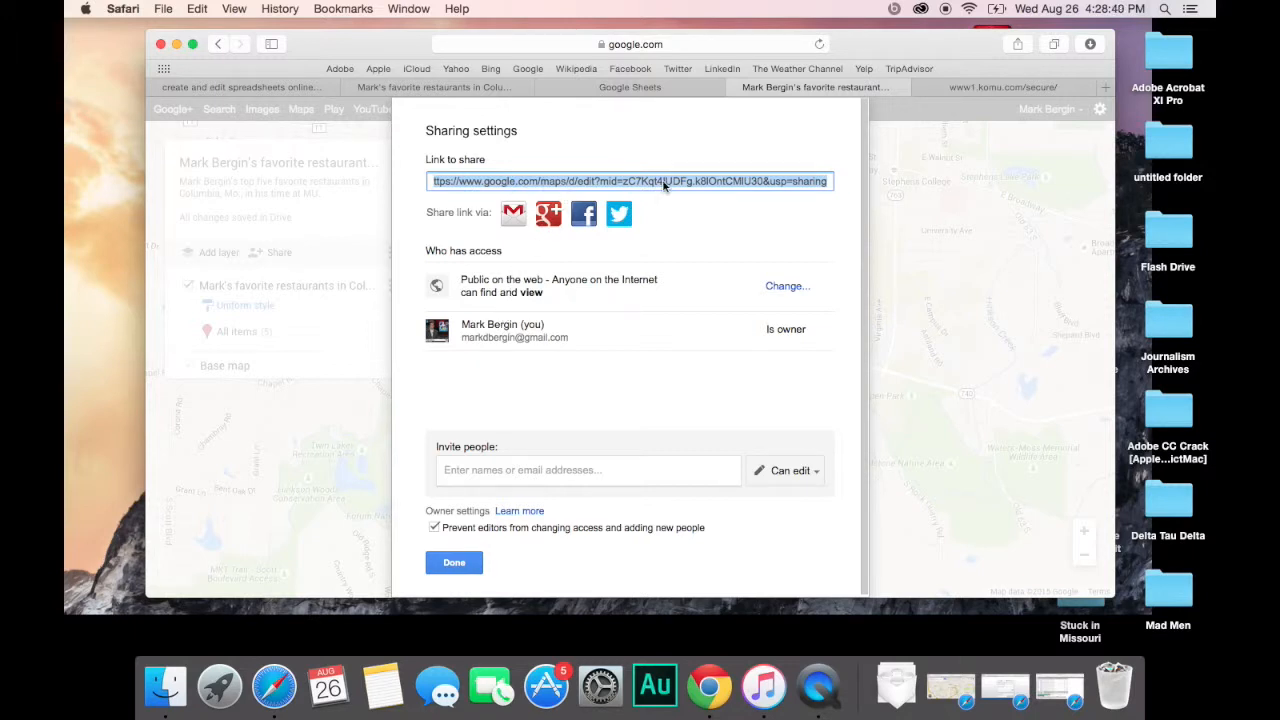
click(451, 564)
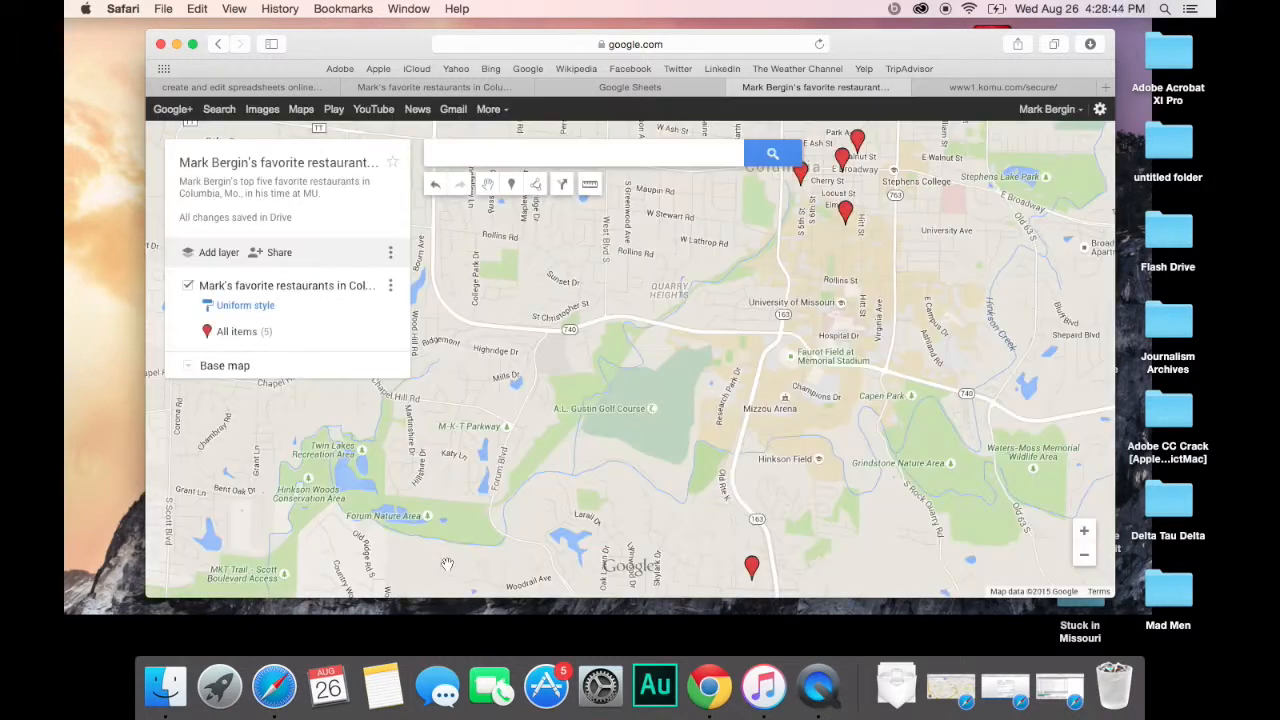
click(390, 255)
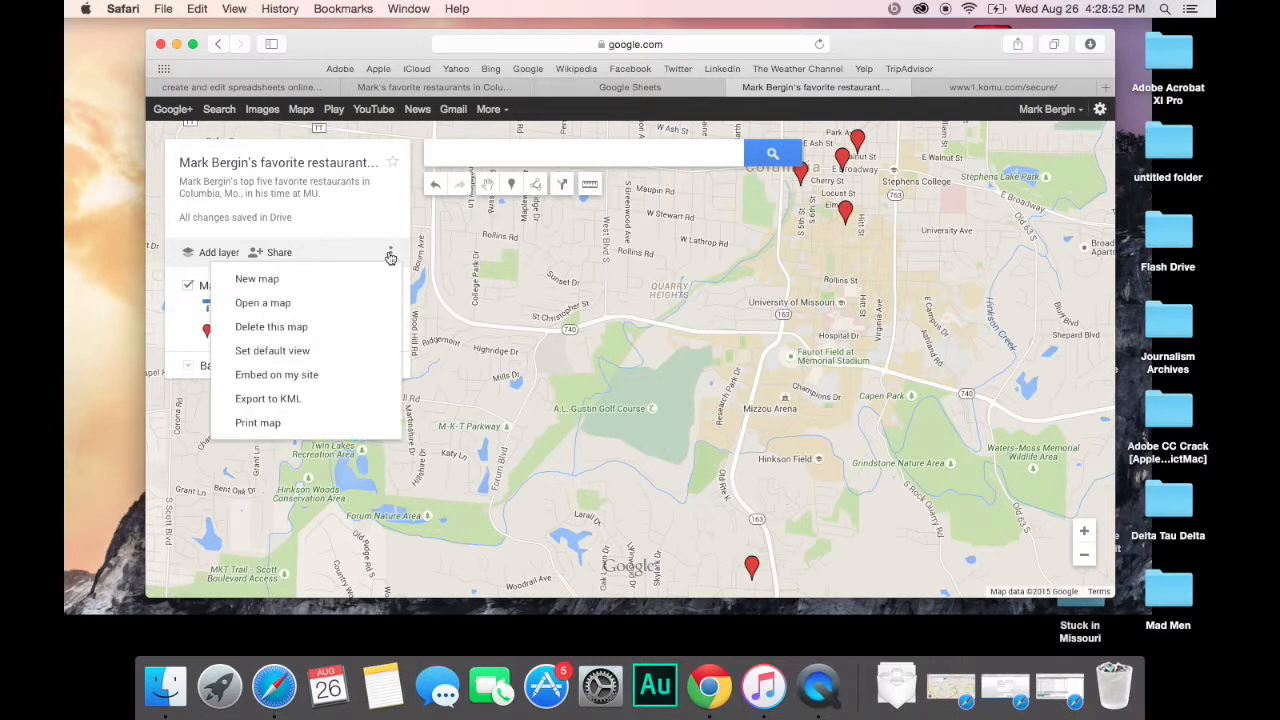
click(318, 376)
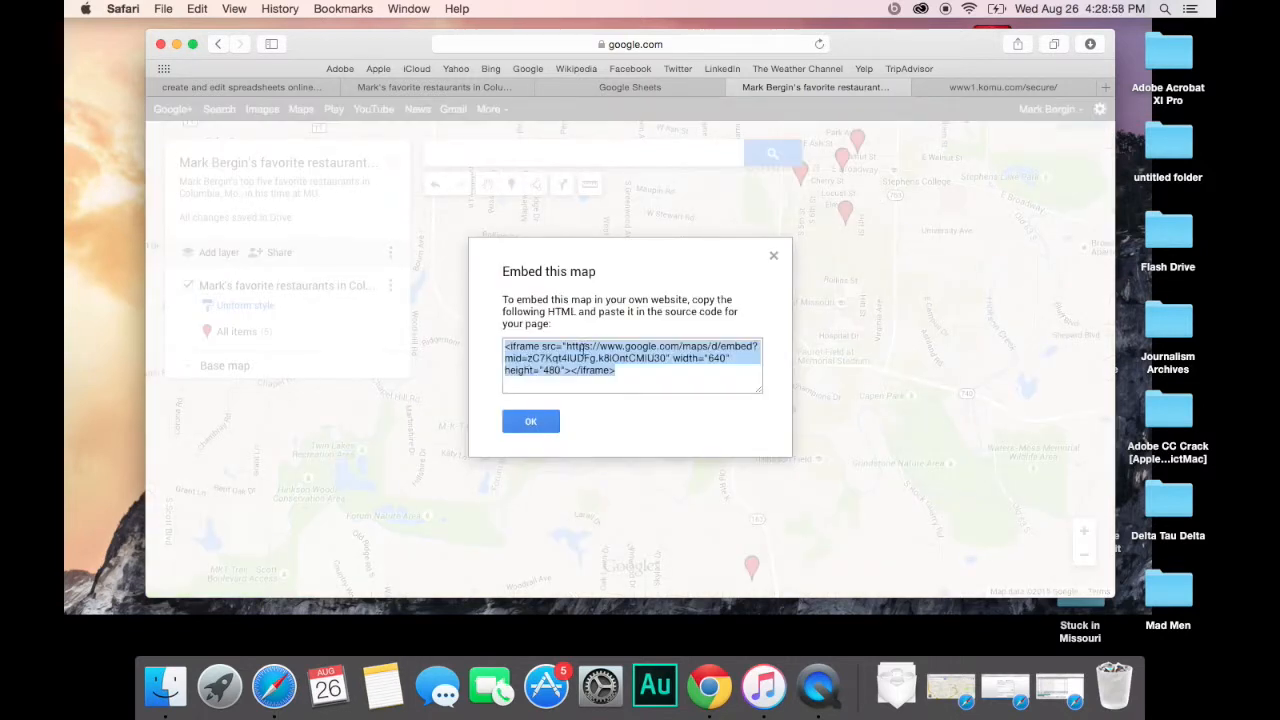
click(710, 358)
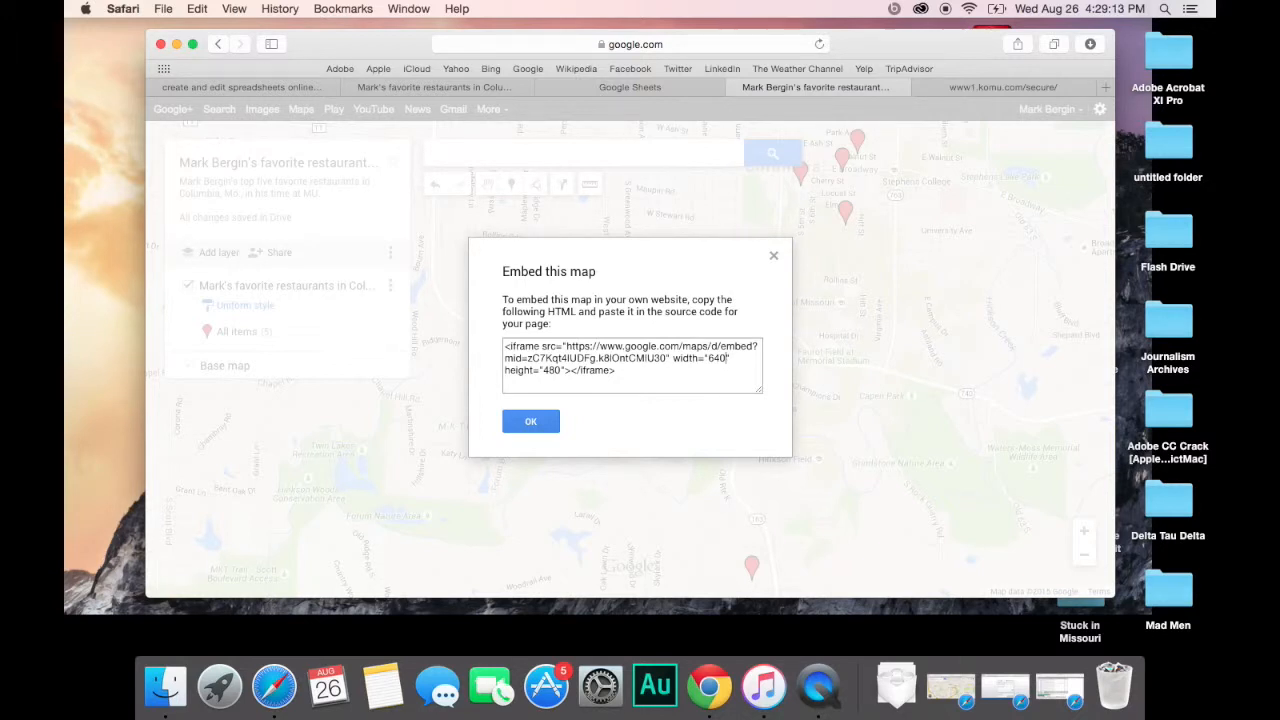
triple_click(699, 358)
click(725, 357)
triple_click(662, 365)
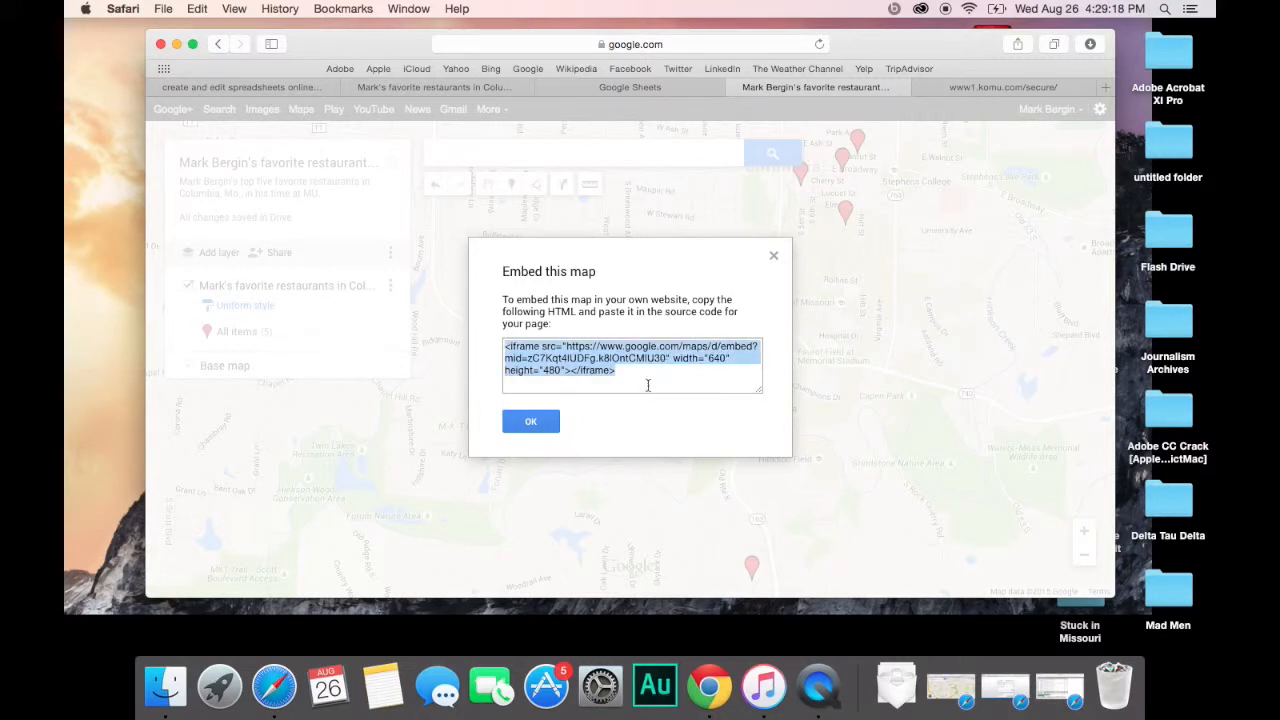
click(531, 422)
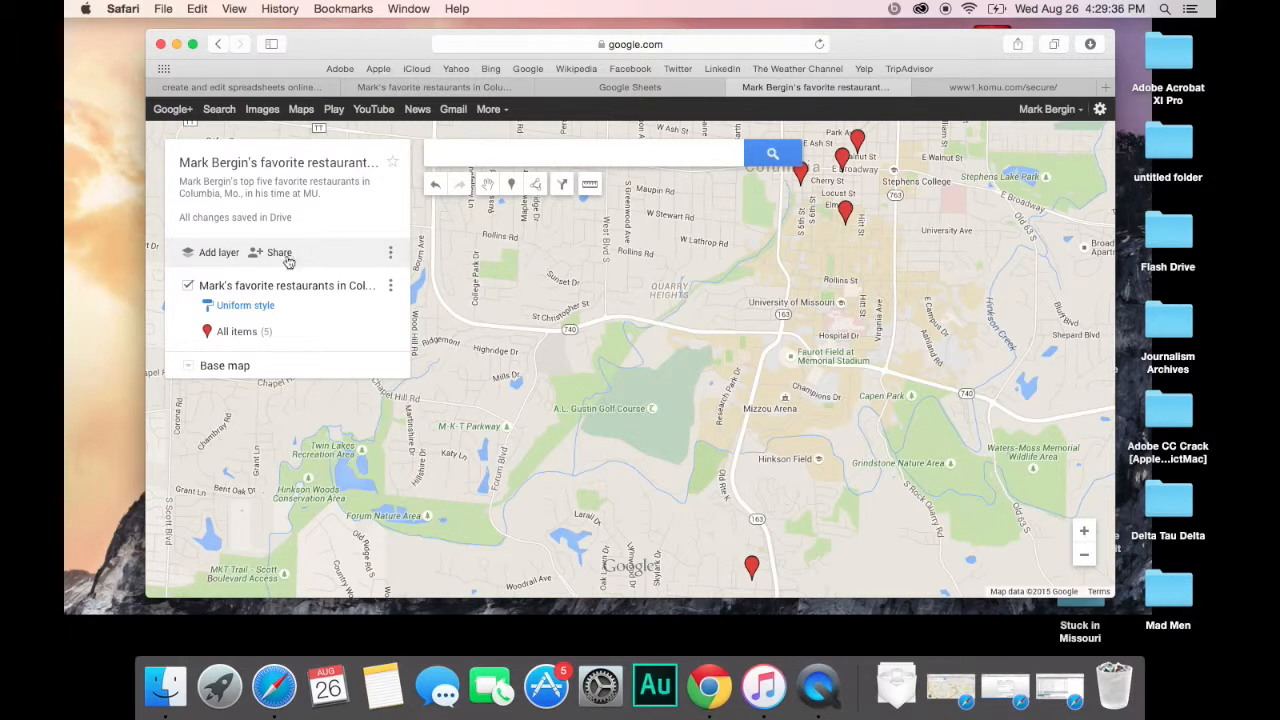
click(272, 253)
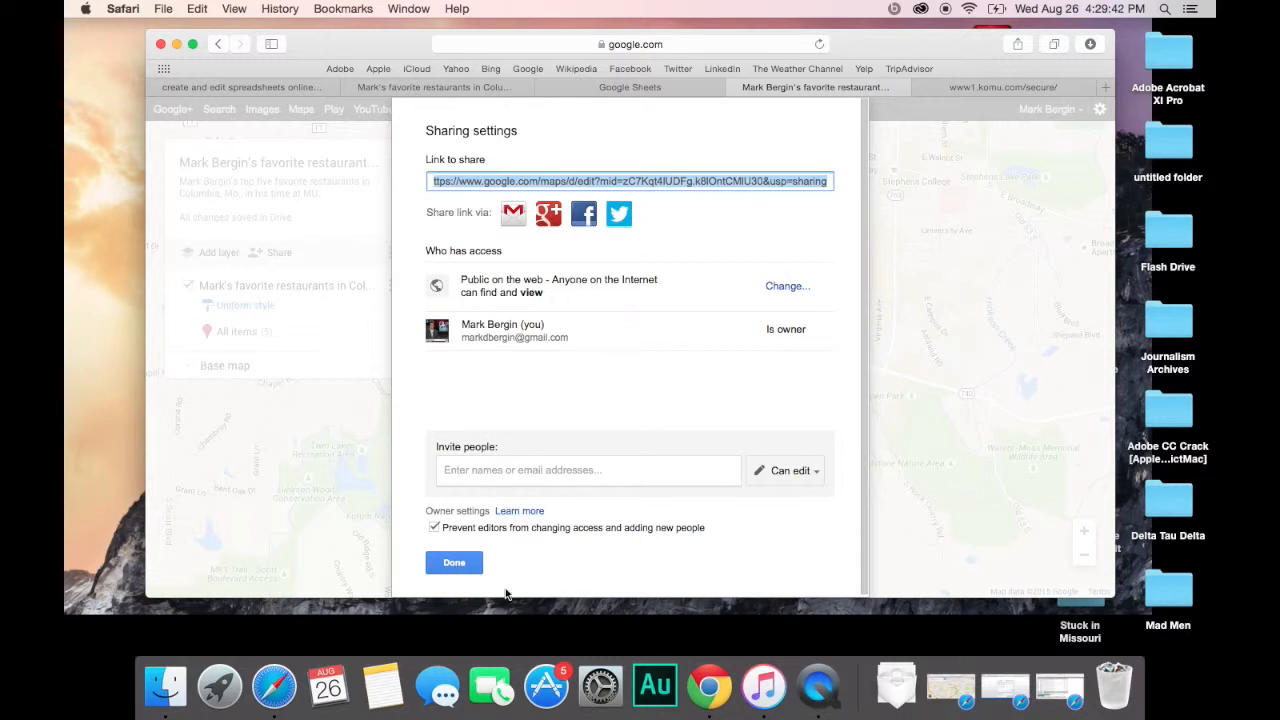
click(786, 285)
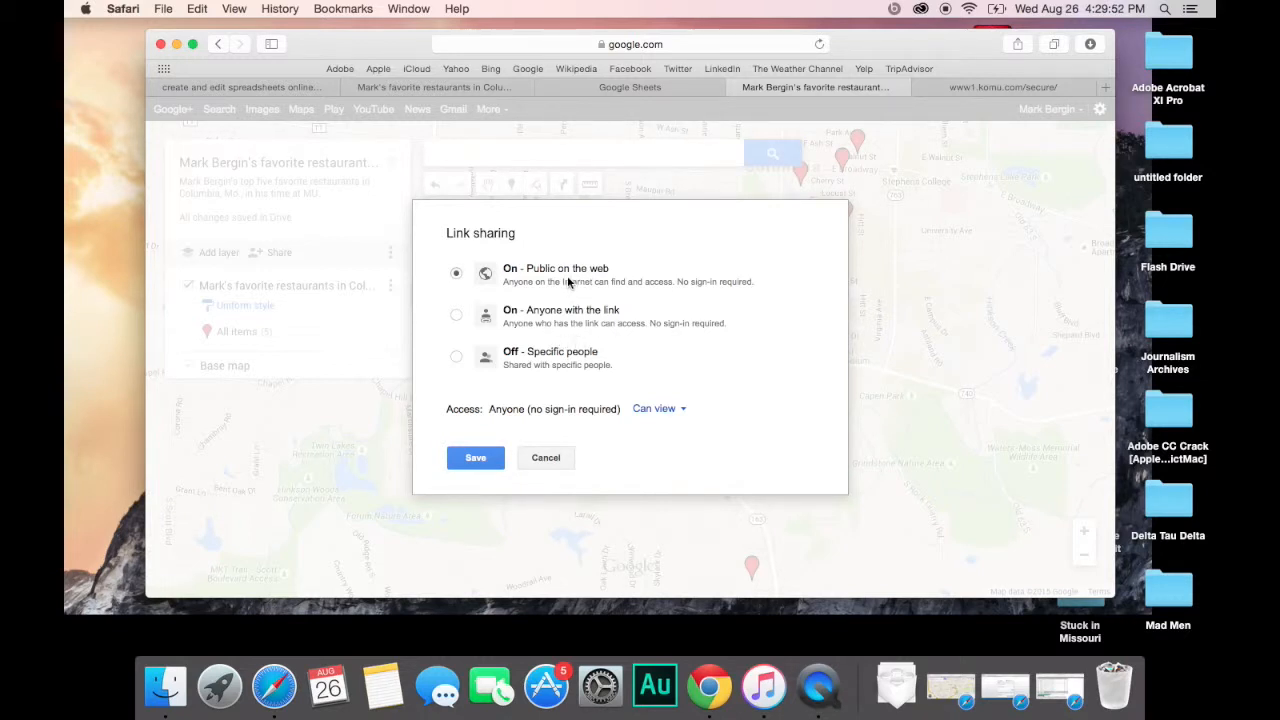
click(682, 410)
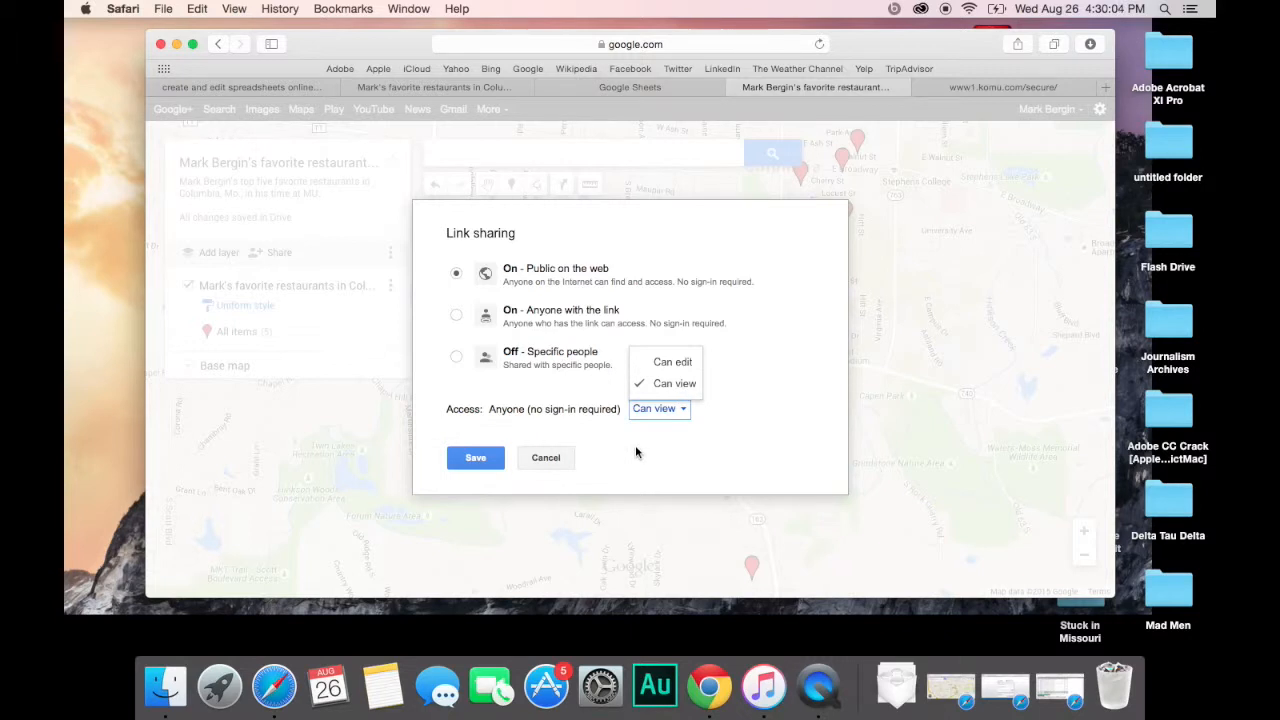
click(681, 394)
click(492, 457)
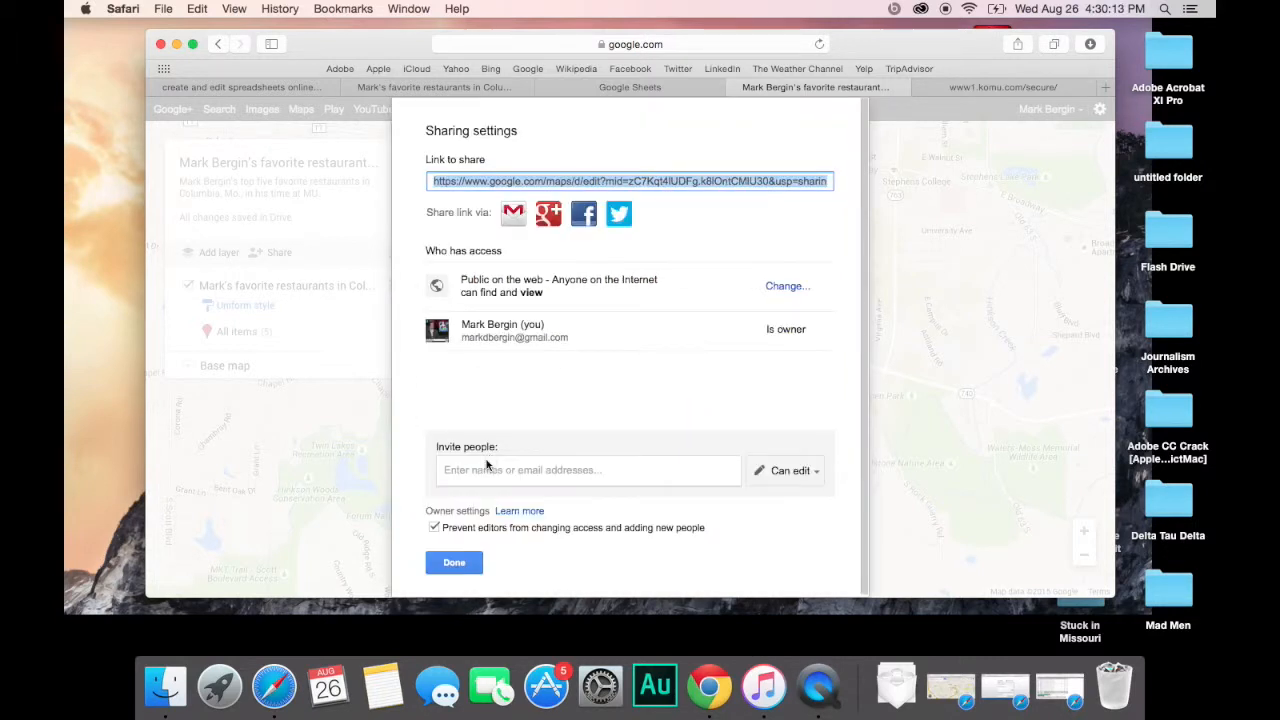
click(459, 562)
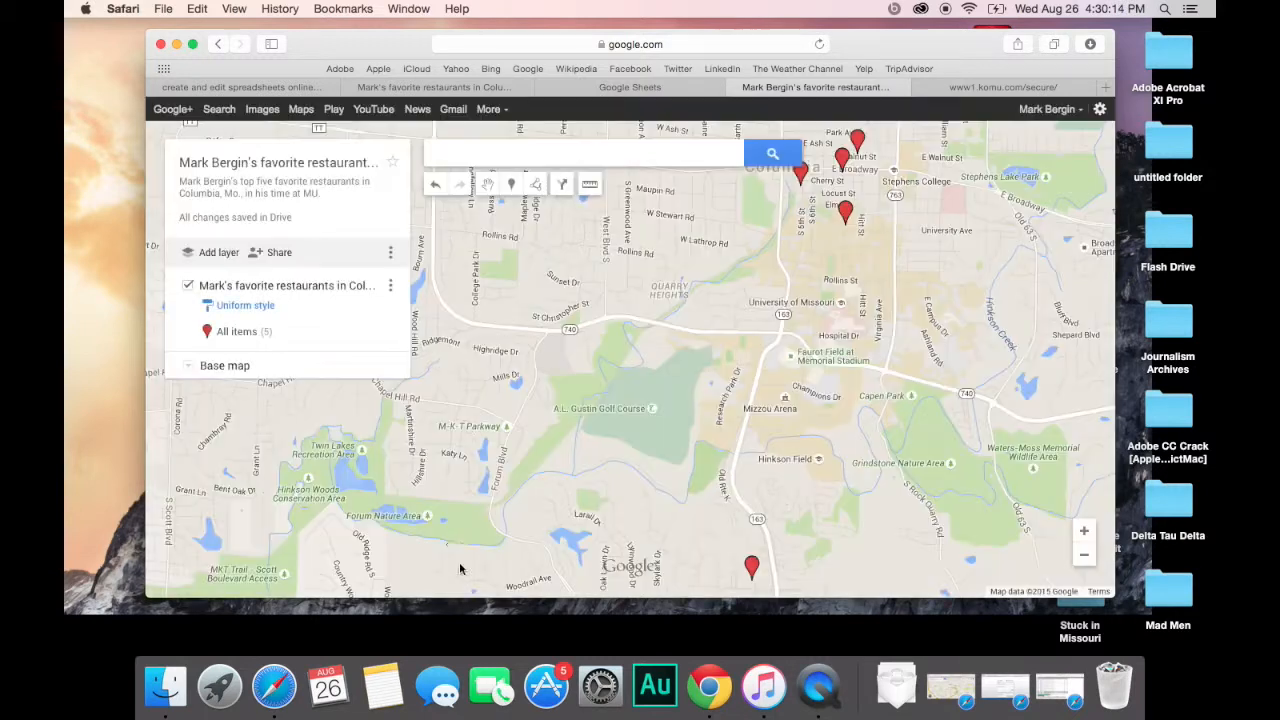
click(390, 255)
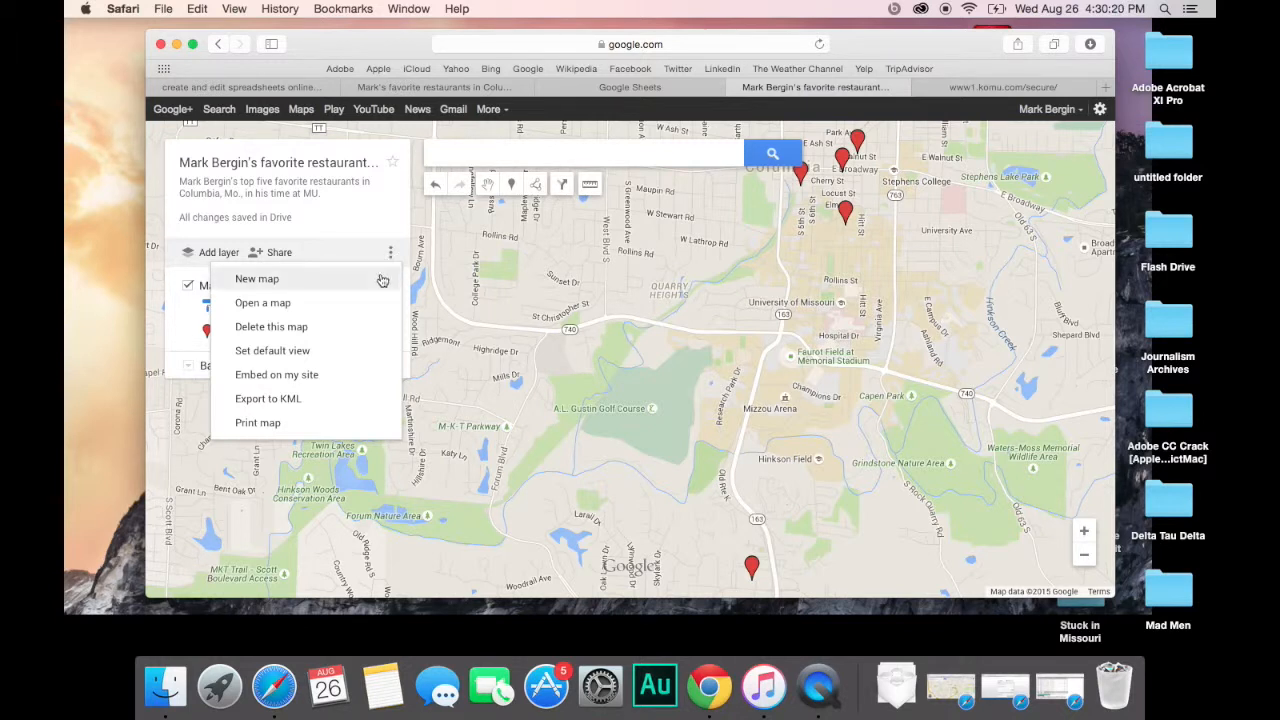
click(344, 378)
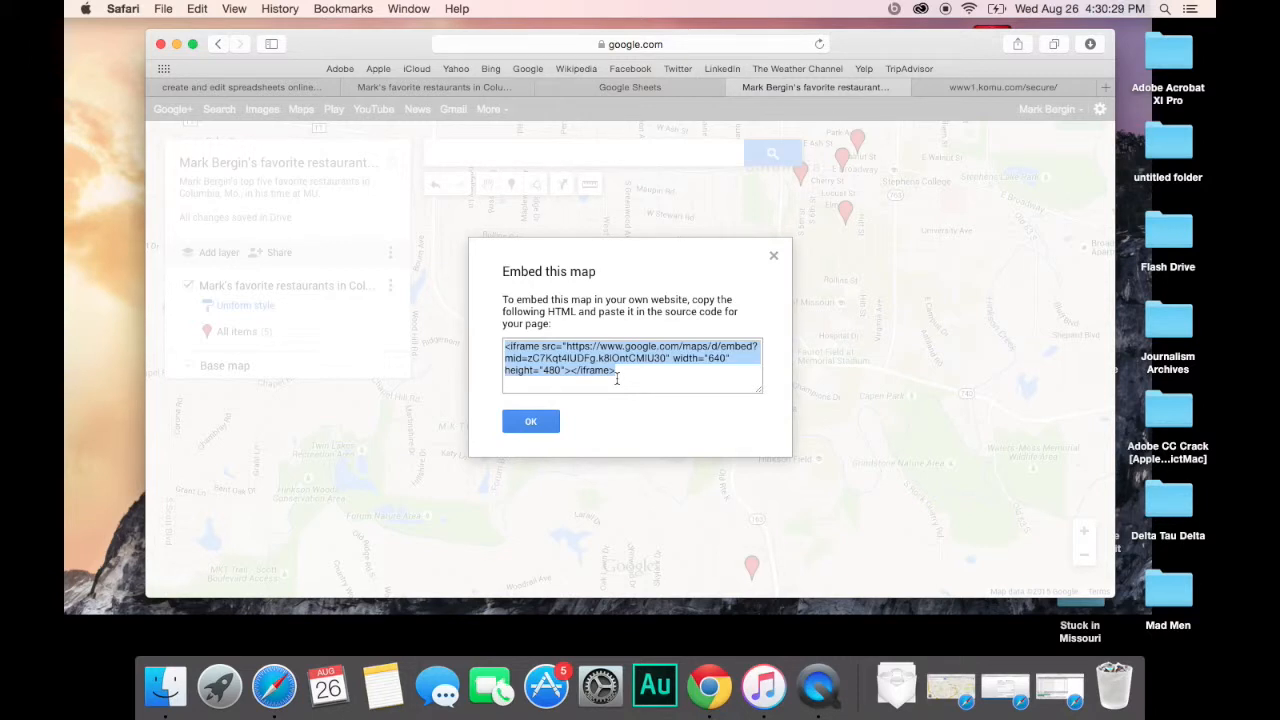
click(547, 430)
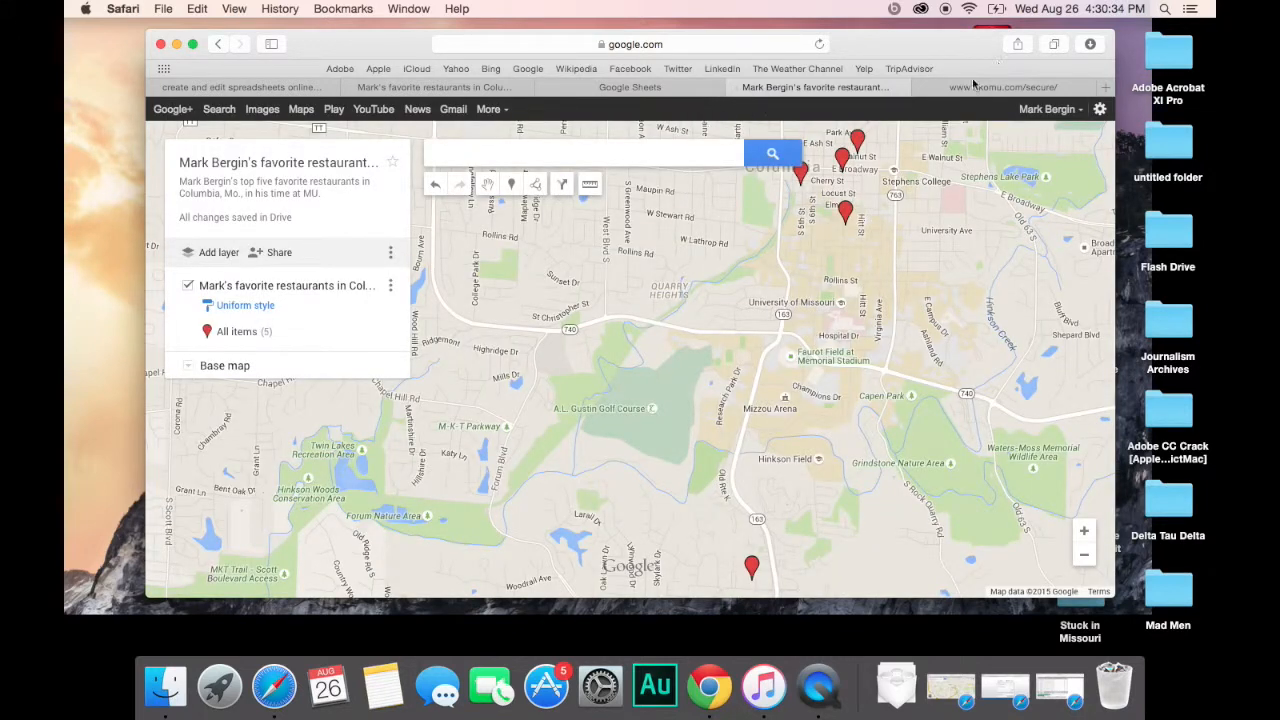
Step: Log in to Opyn Media CMS using the saved username and password
click(1006, 89)
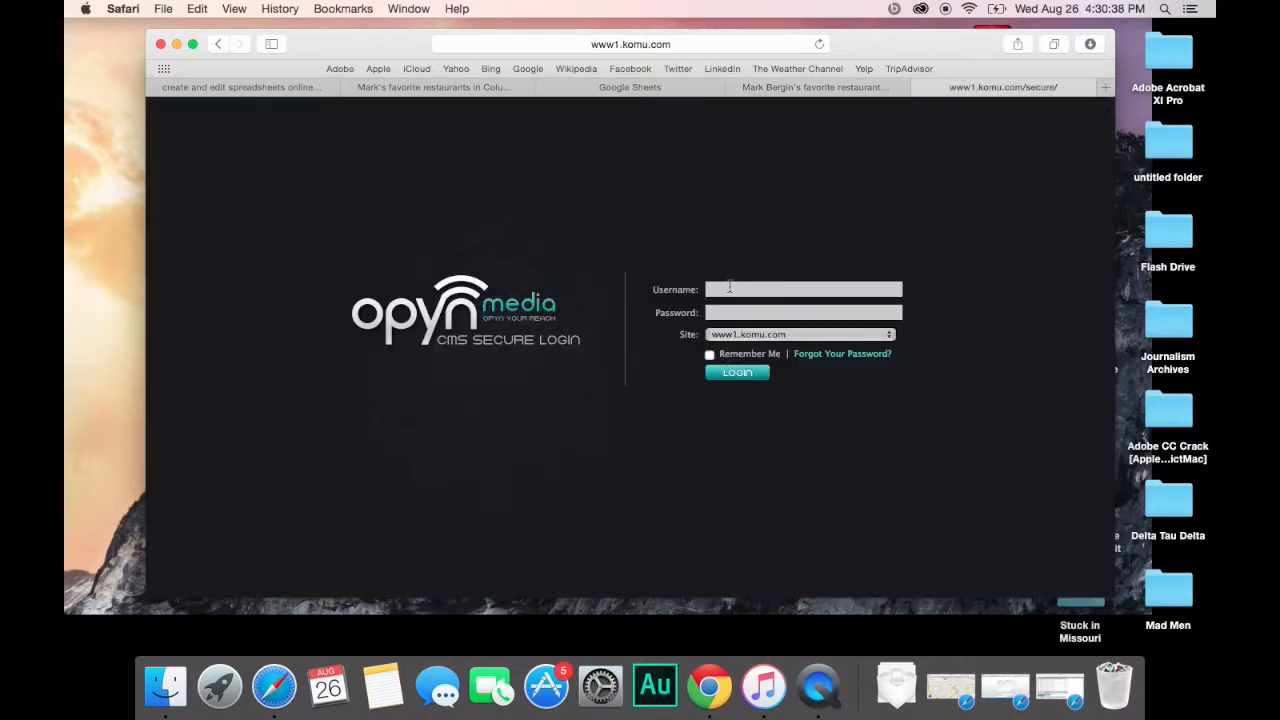
click(730, 288)
key(Down)
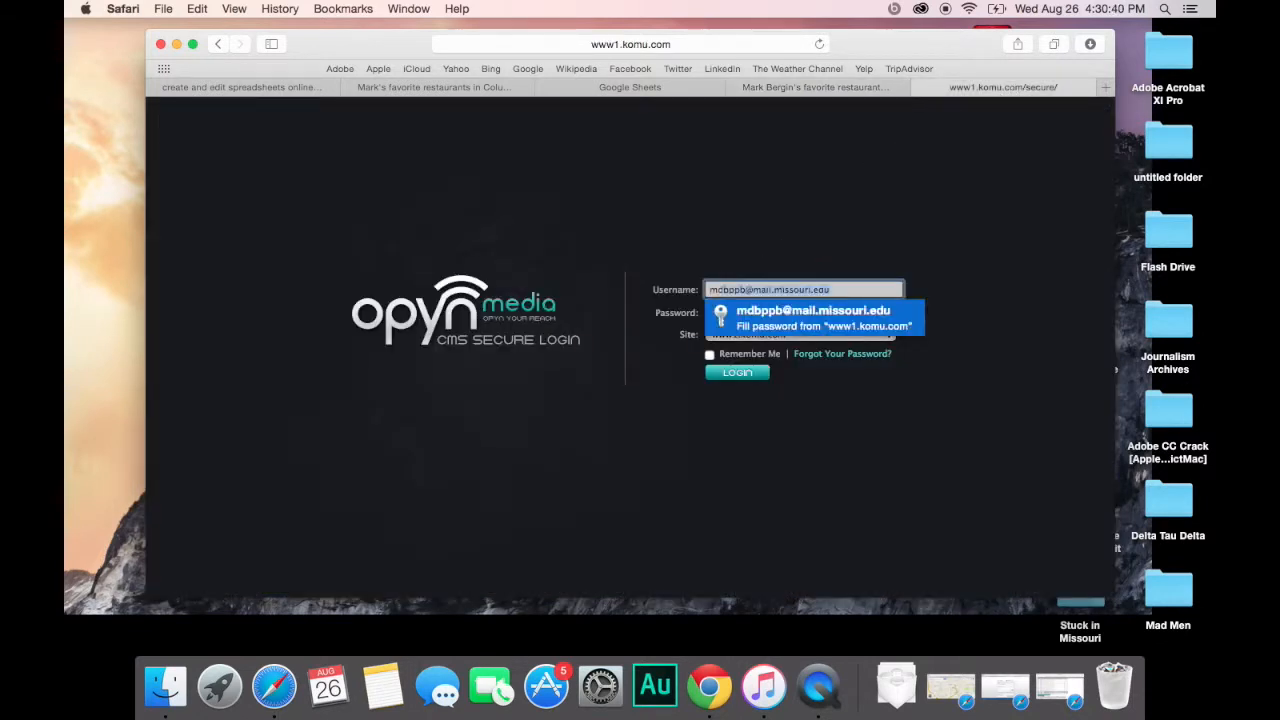
key(Return)
click(738, 372)
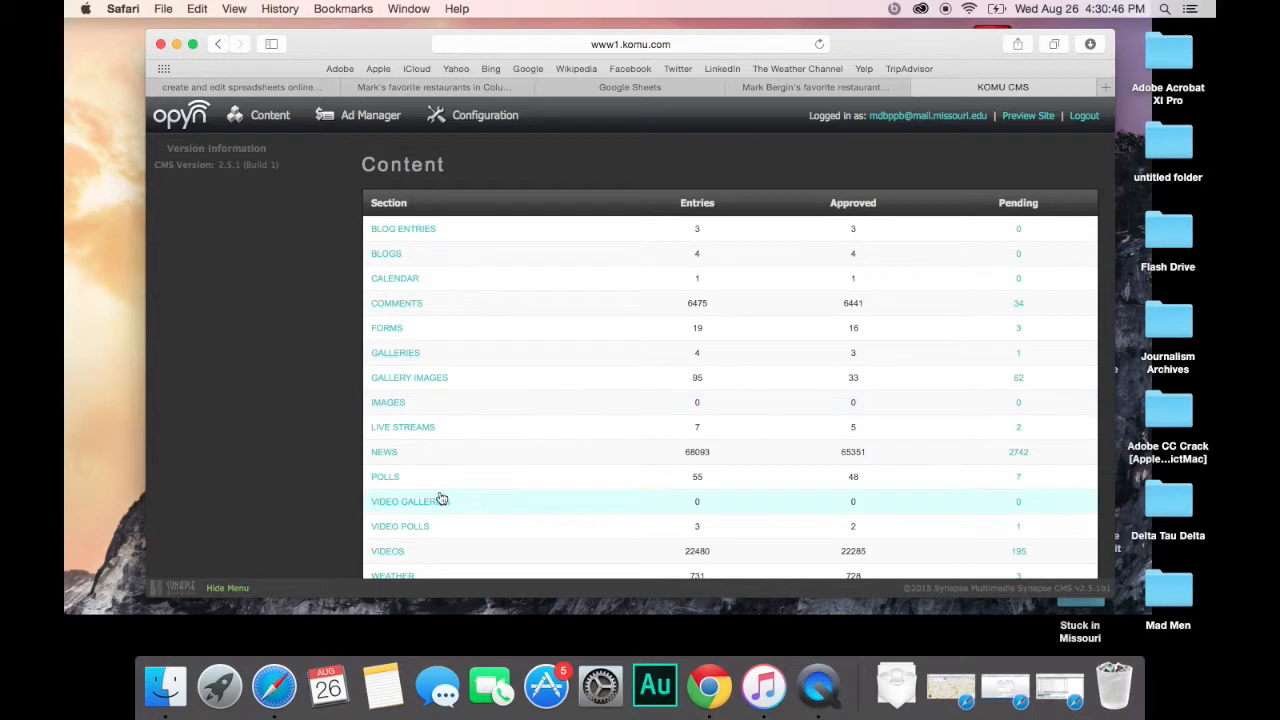
Step: Start a new news article and select the www1.komu.com site
click(393, 459)
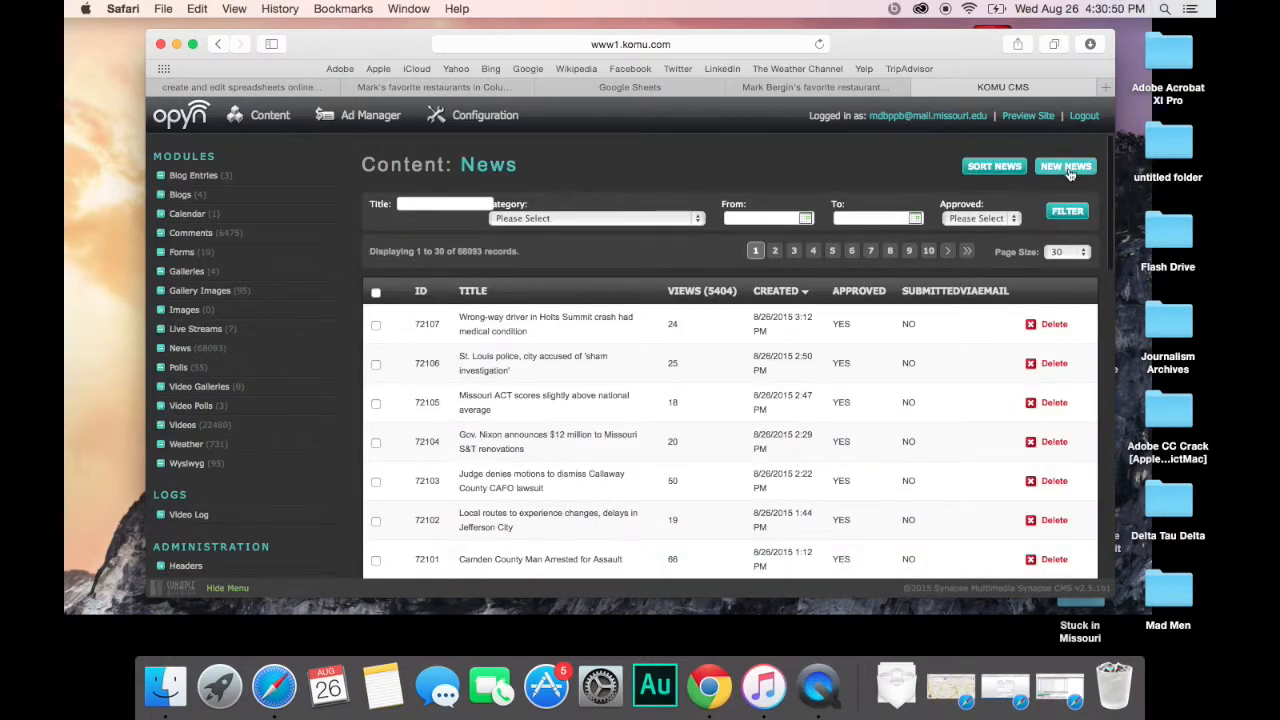
click(1066, 167)
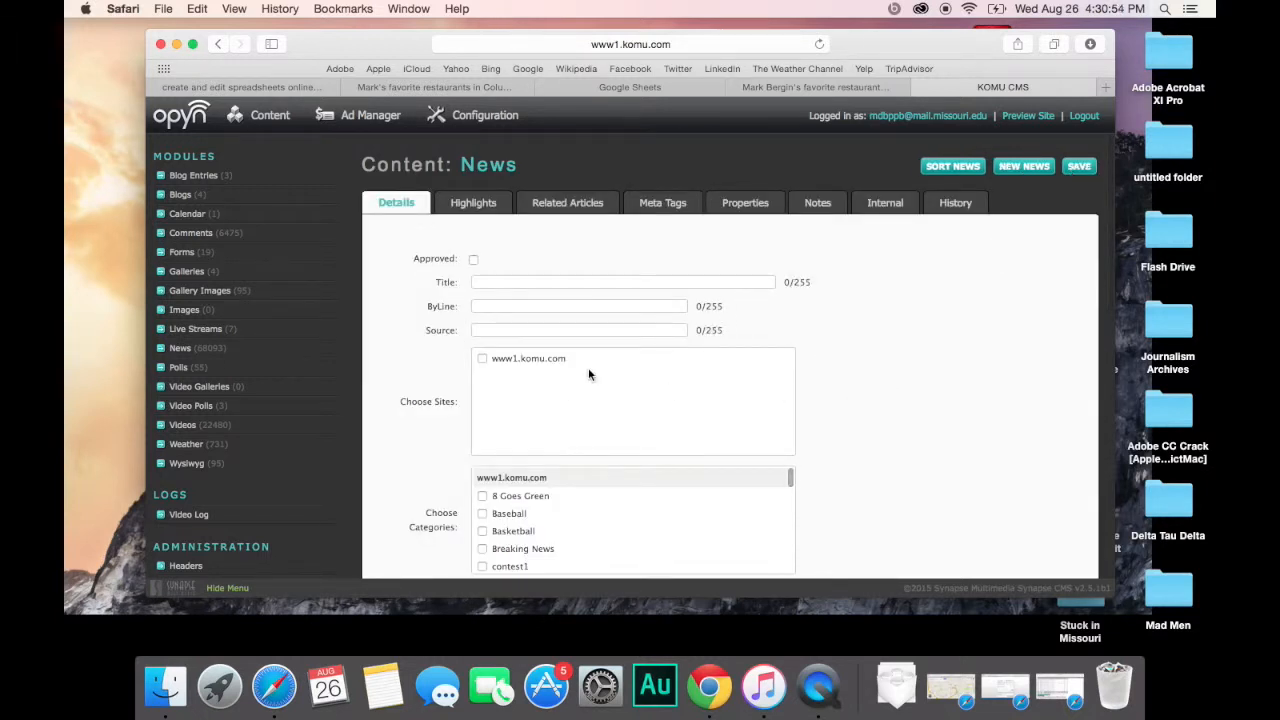
scroll(588, 374, down, 2)
scroll(588, 374, down, 1)
click(560, 222)
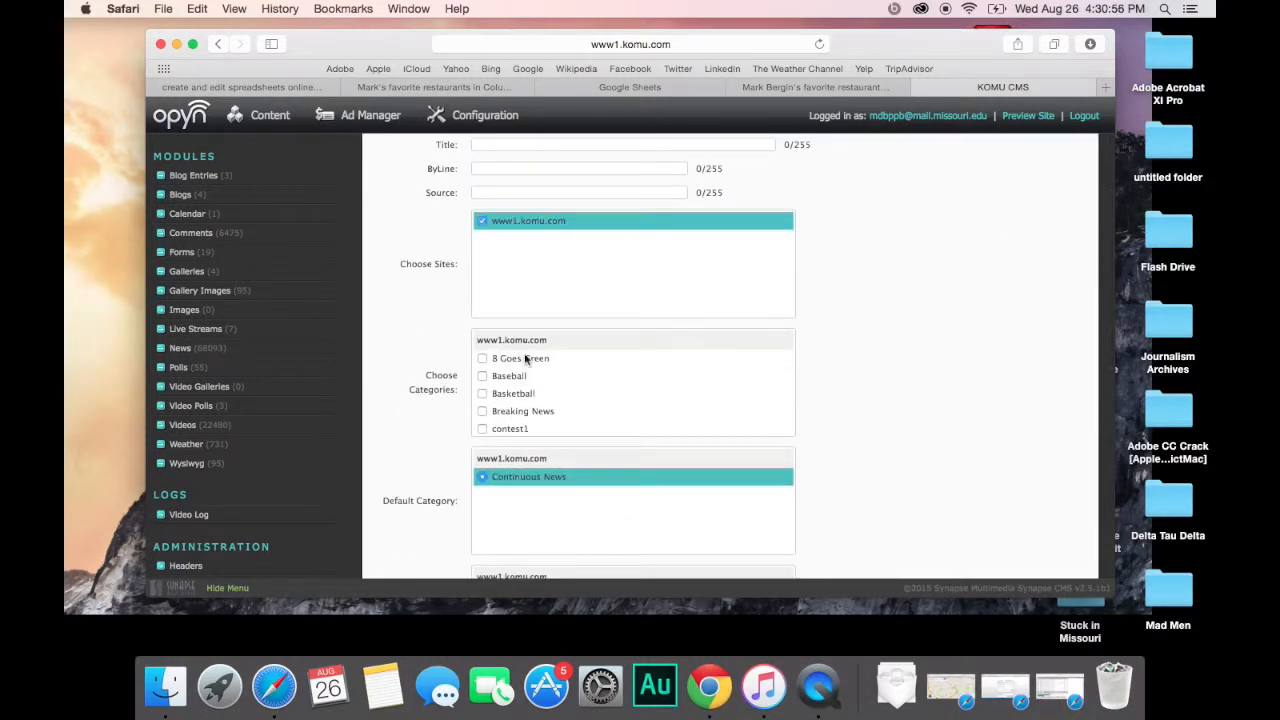
Step: Check the News category and make News the default category
scroll(584, 390, down, 1)
scroll(584, 396, down, 1)
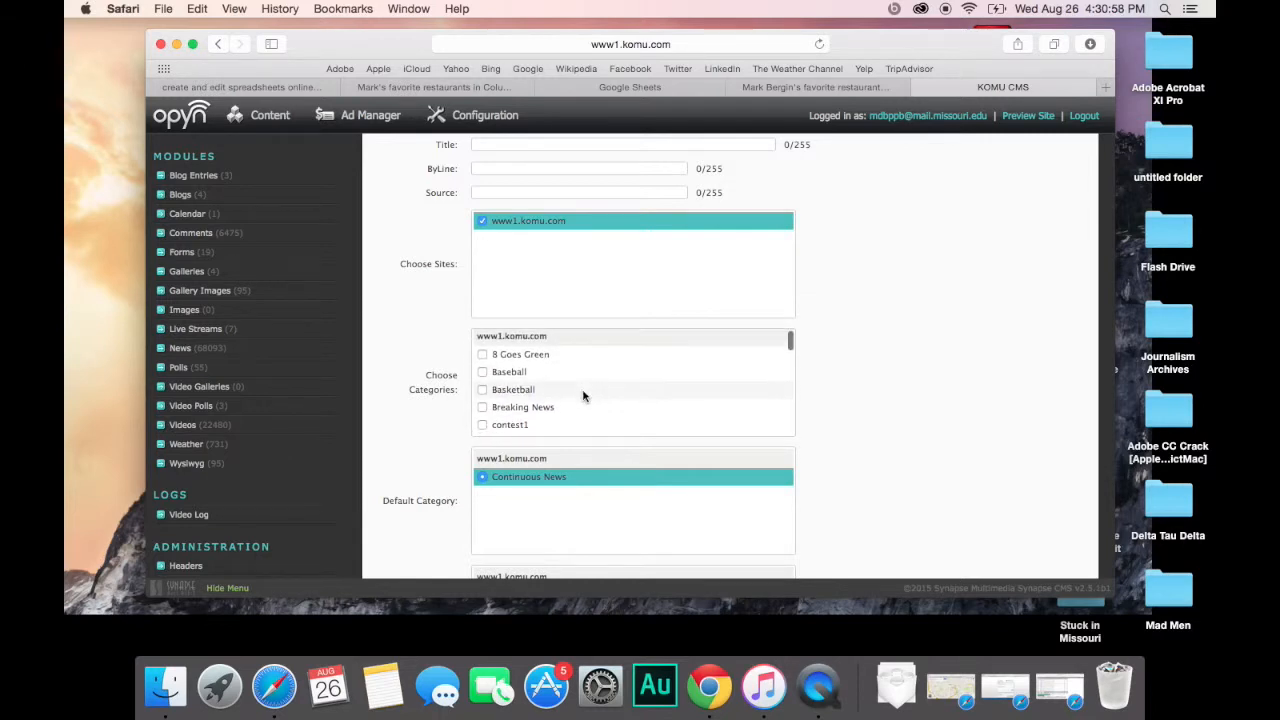
scroll(584, 396, down, 5)
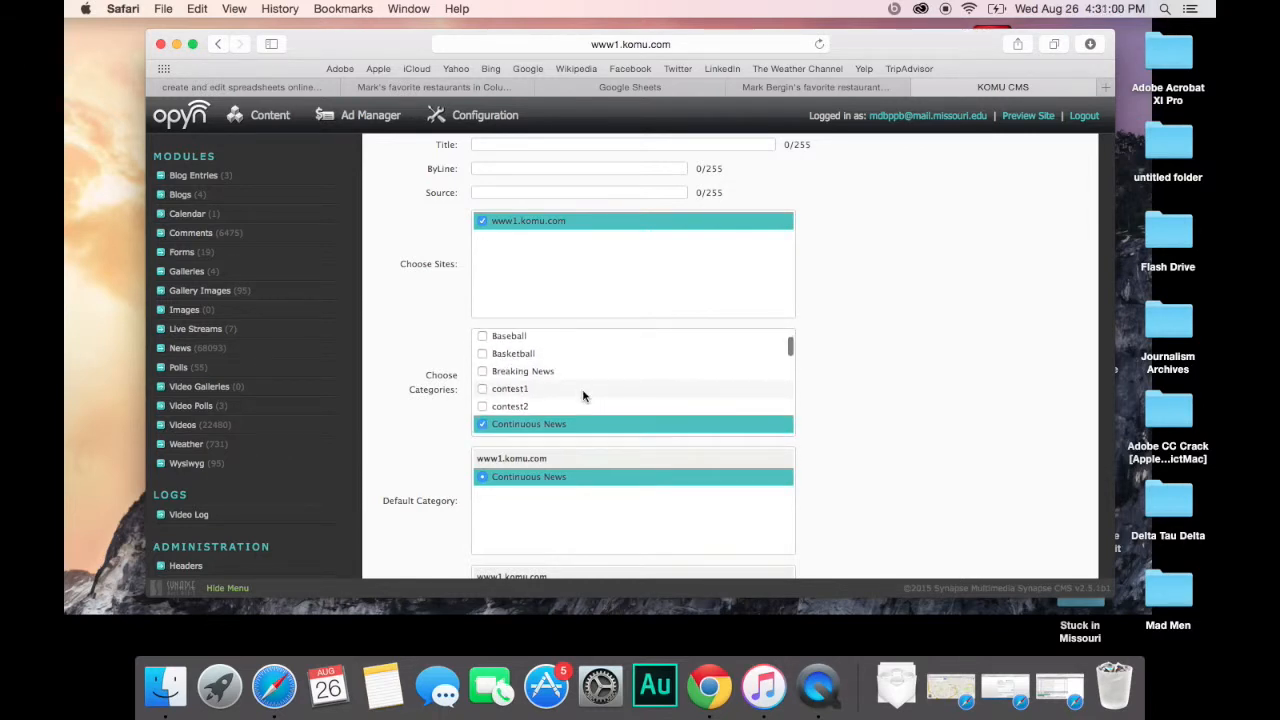
scroll(584, 396, down, 6)
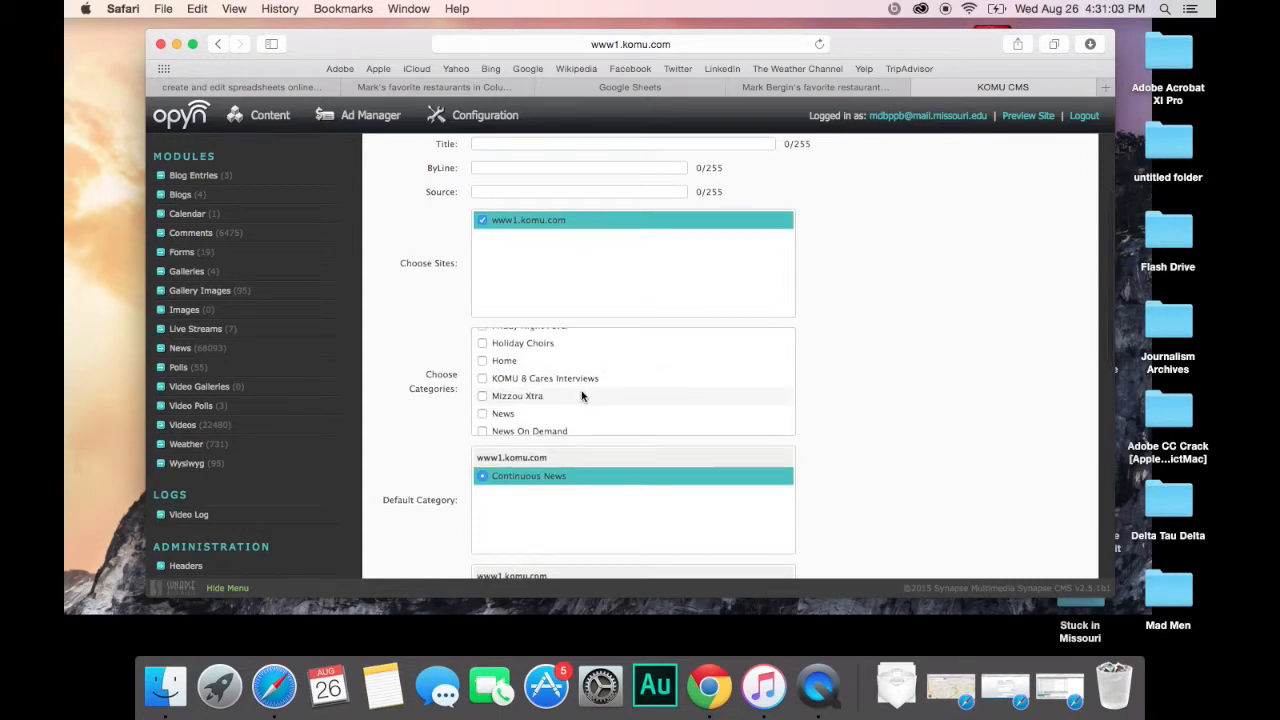
click(488, 413)
click(505, 503)
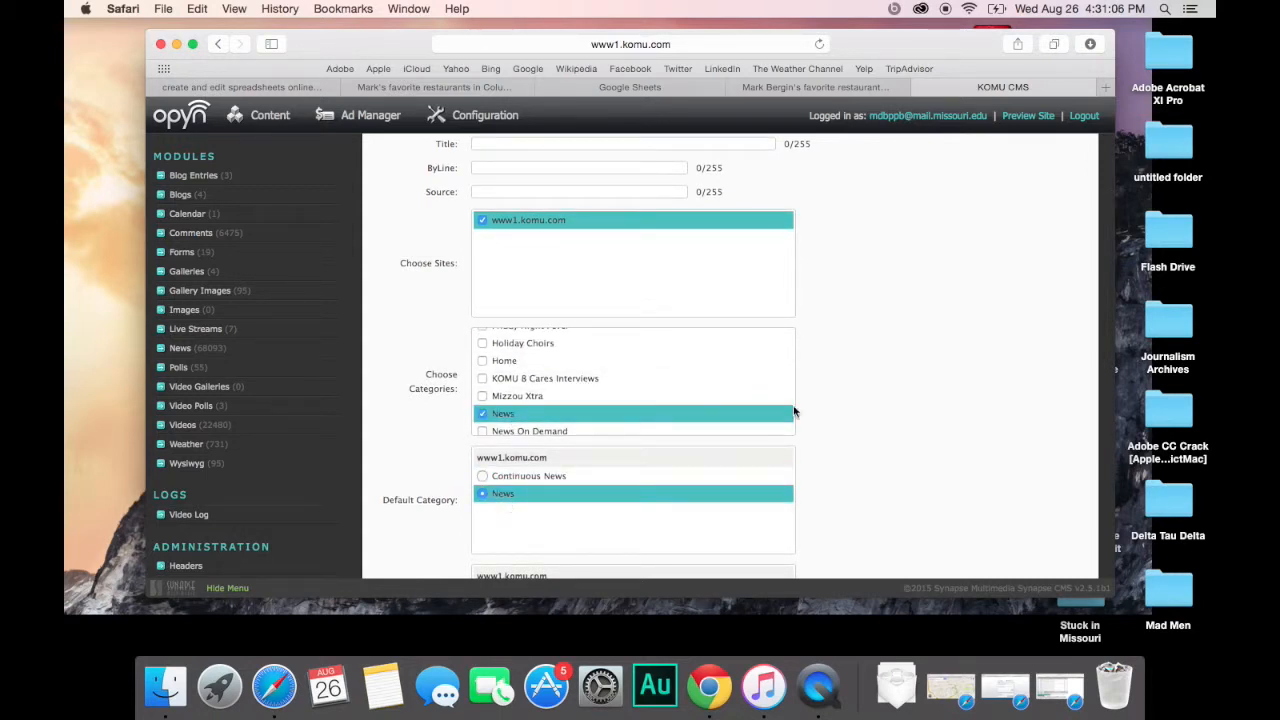
scroll(960, 431, down, 5)
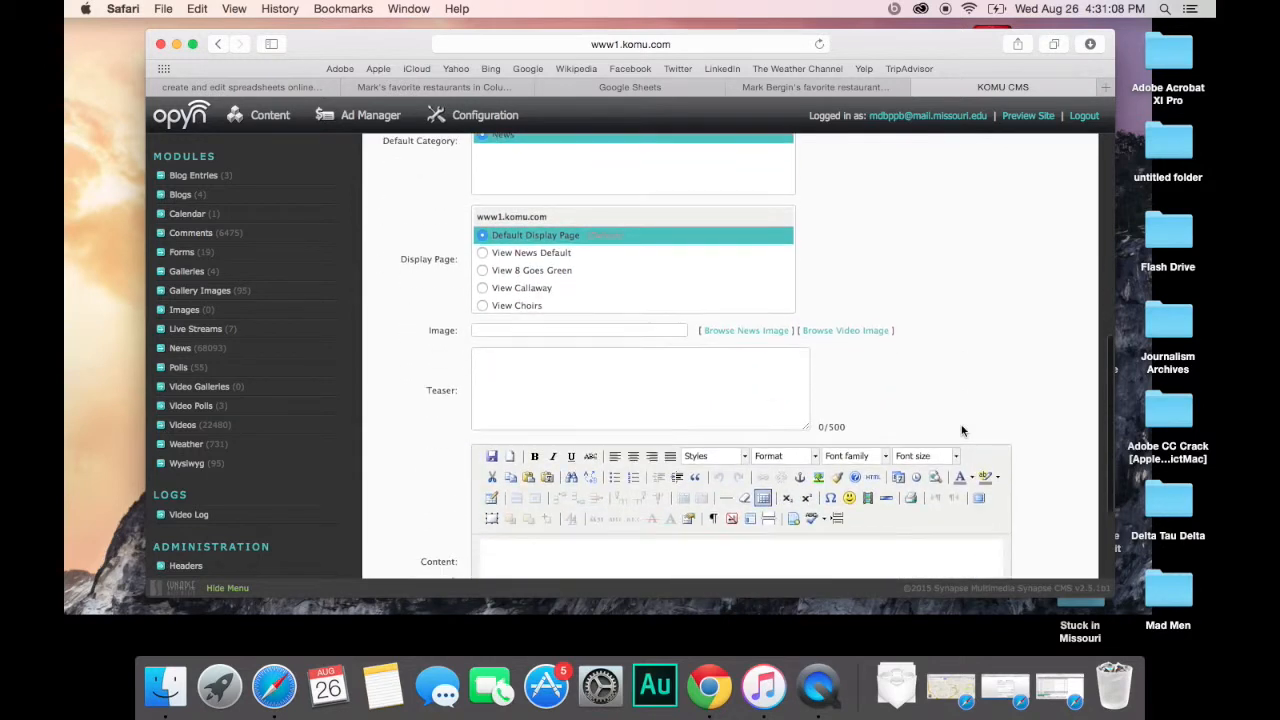
scroll(951, 377, down, 3)
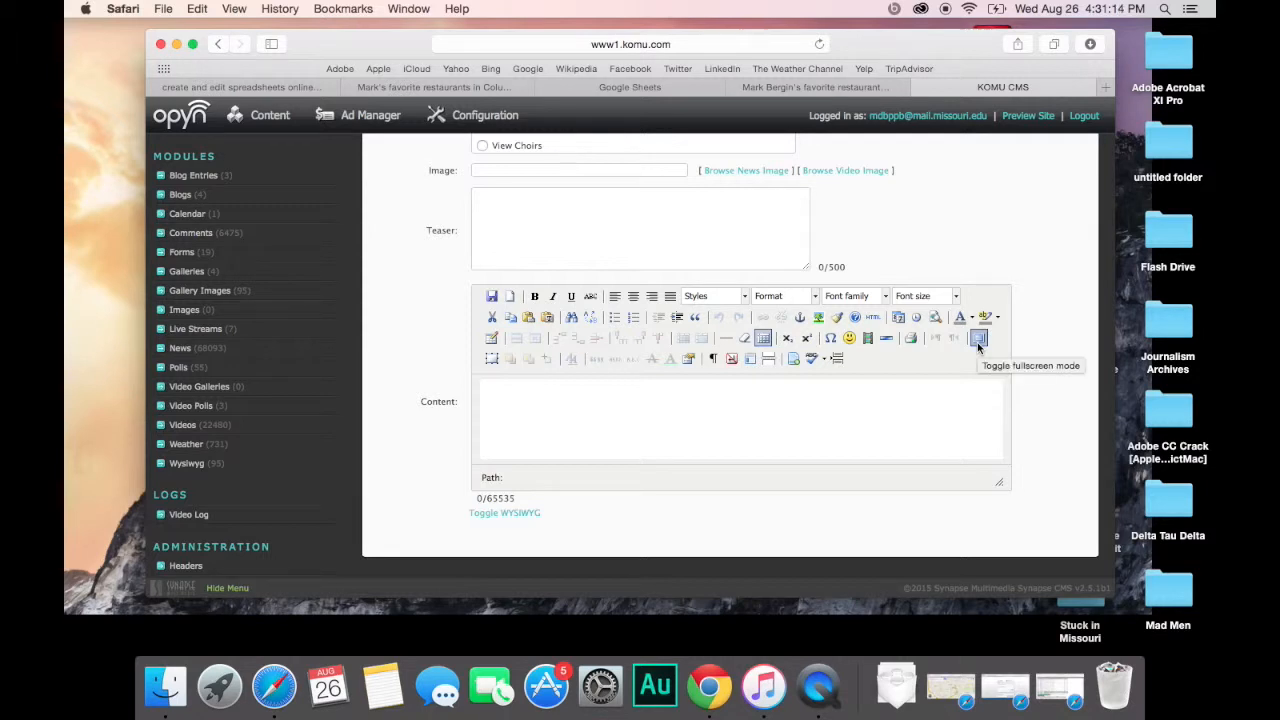
Step: Expand the content editor to full page, open its HTML source, and open a new browser tab
click(979, 339)
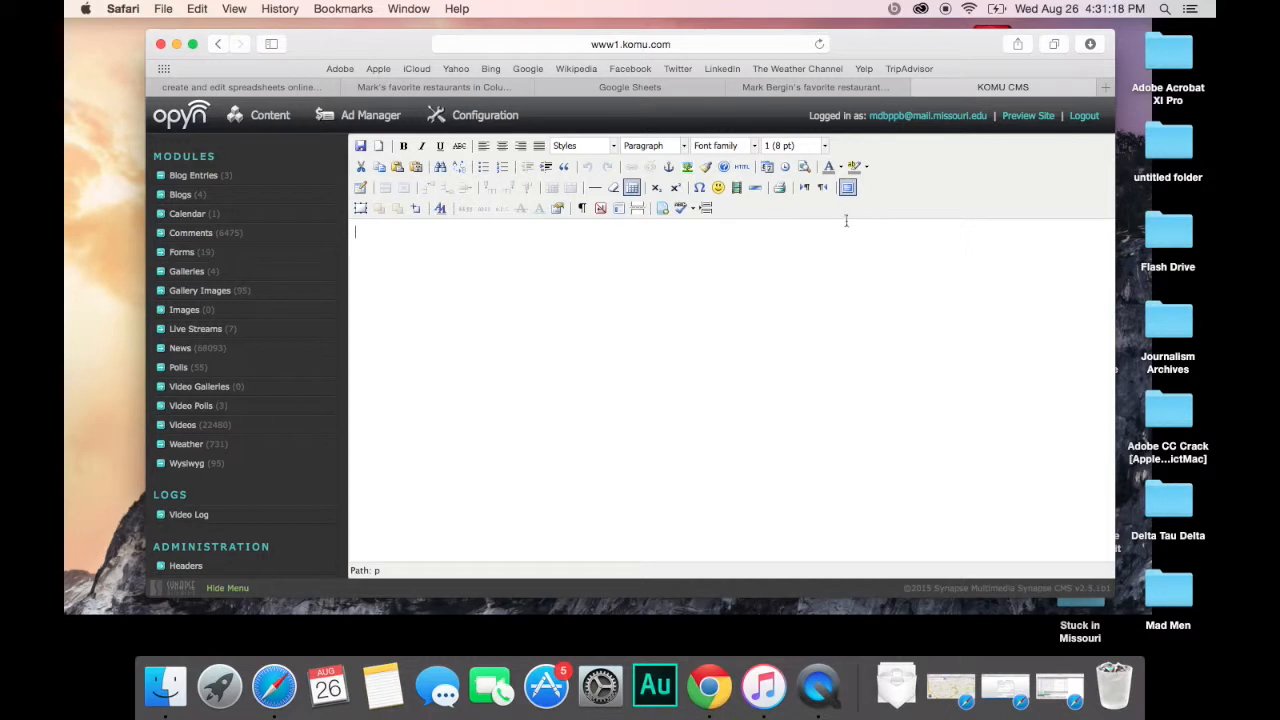
click(848, 188)
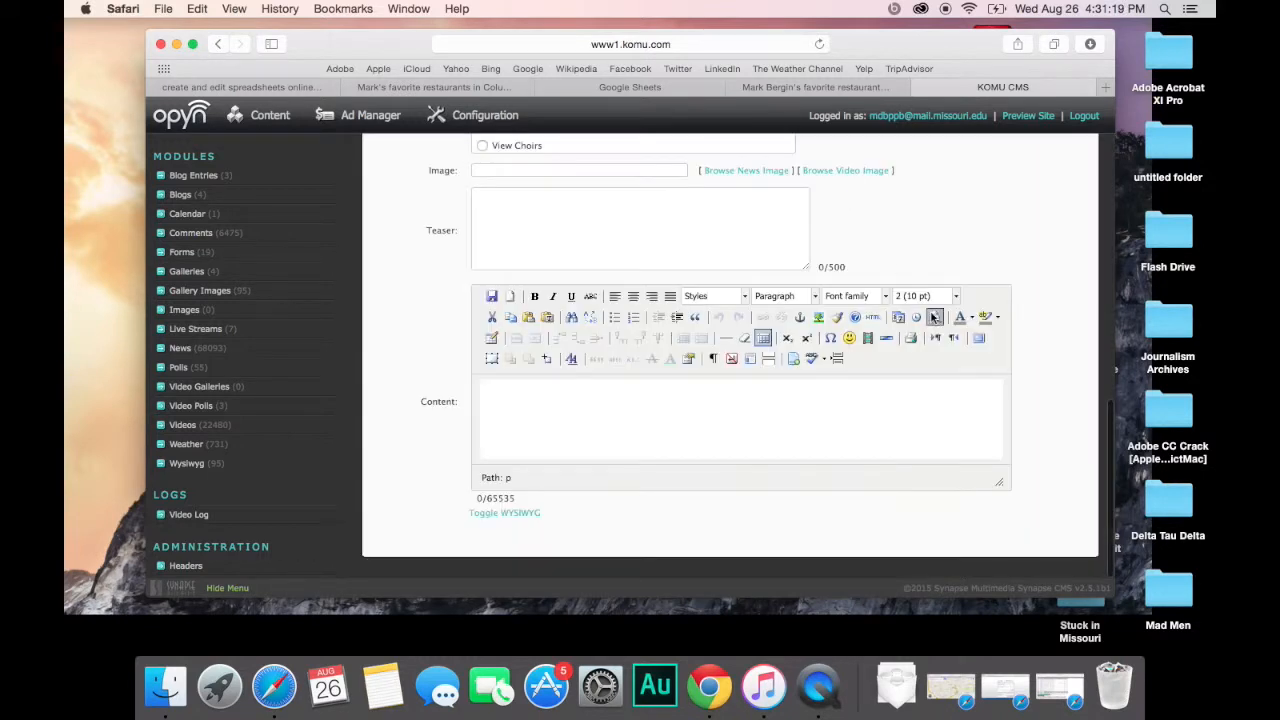
click(980, 339)
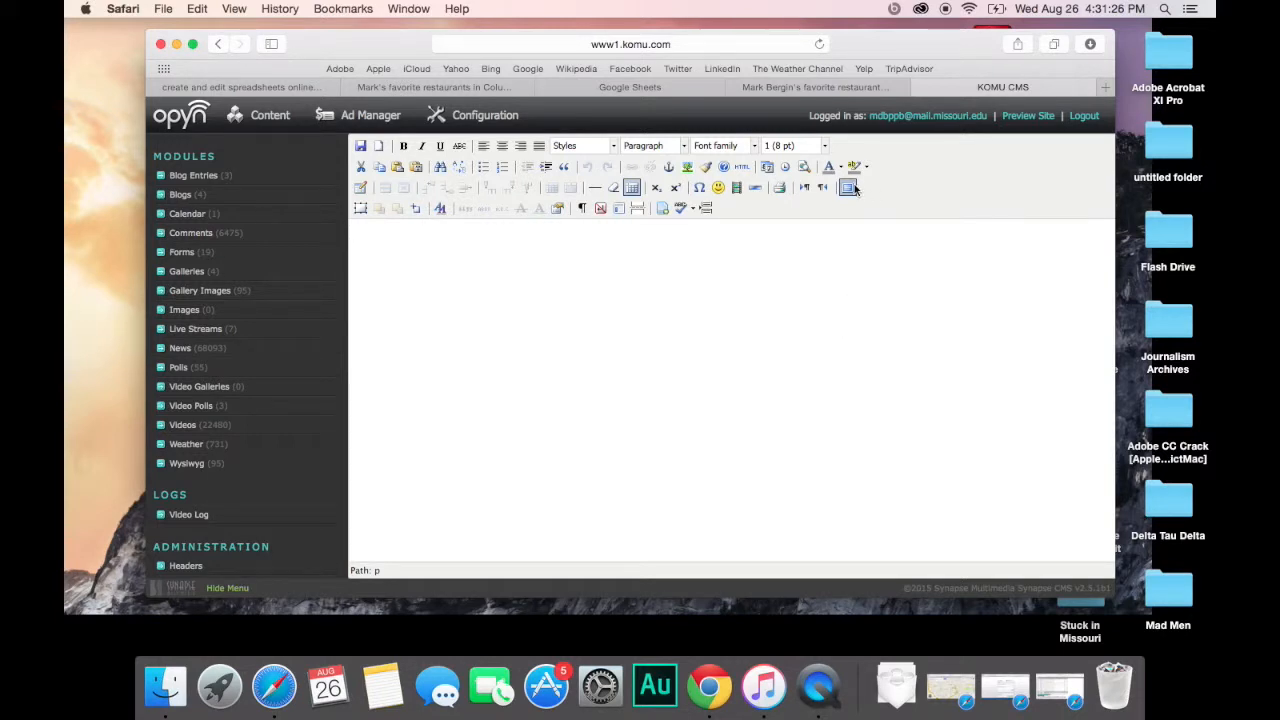
click(742, 168)
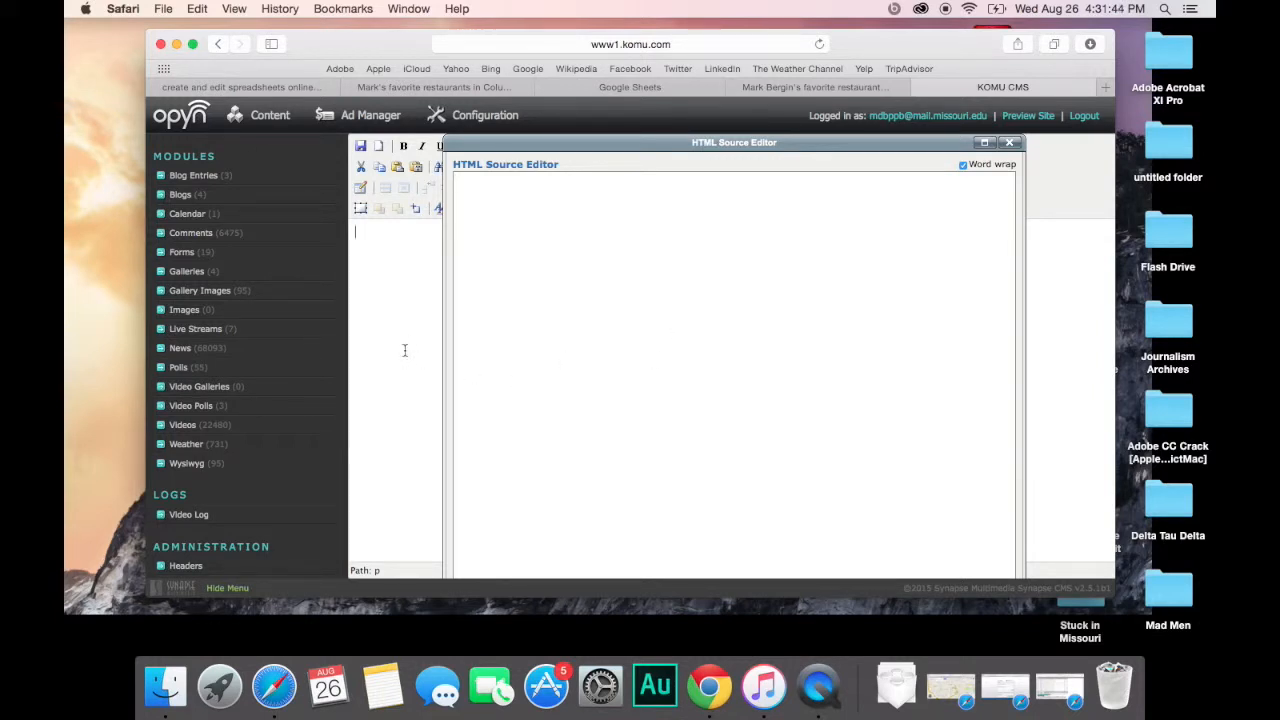
click(1105, 90)
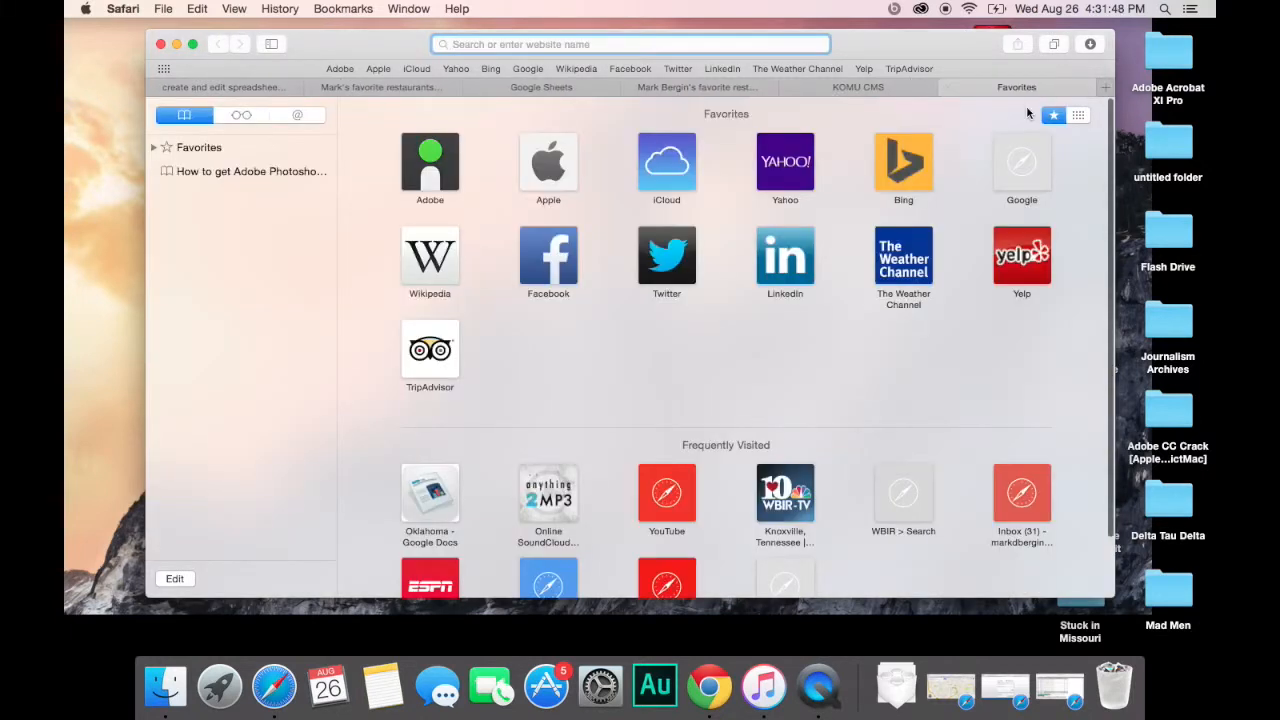
Step: Load komu.com, open the 'Missouri ACT scores slightly above national average' story, then return to the CMS tab
text(komu)
key(Return)
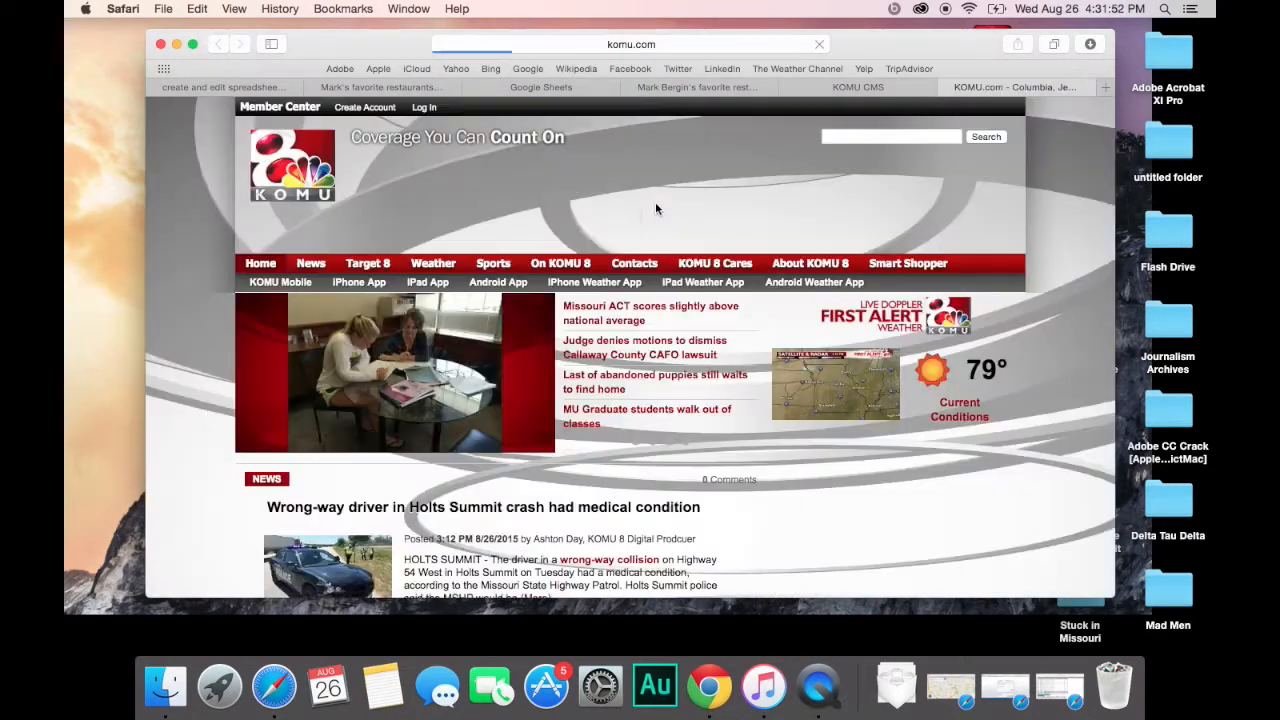
scroll(475, 315, down, 2)
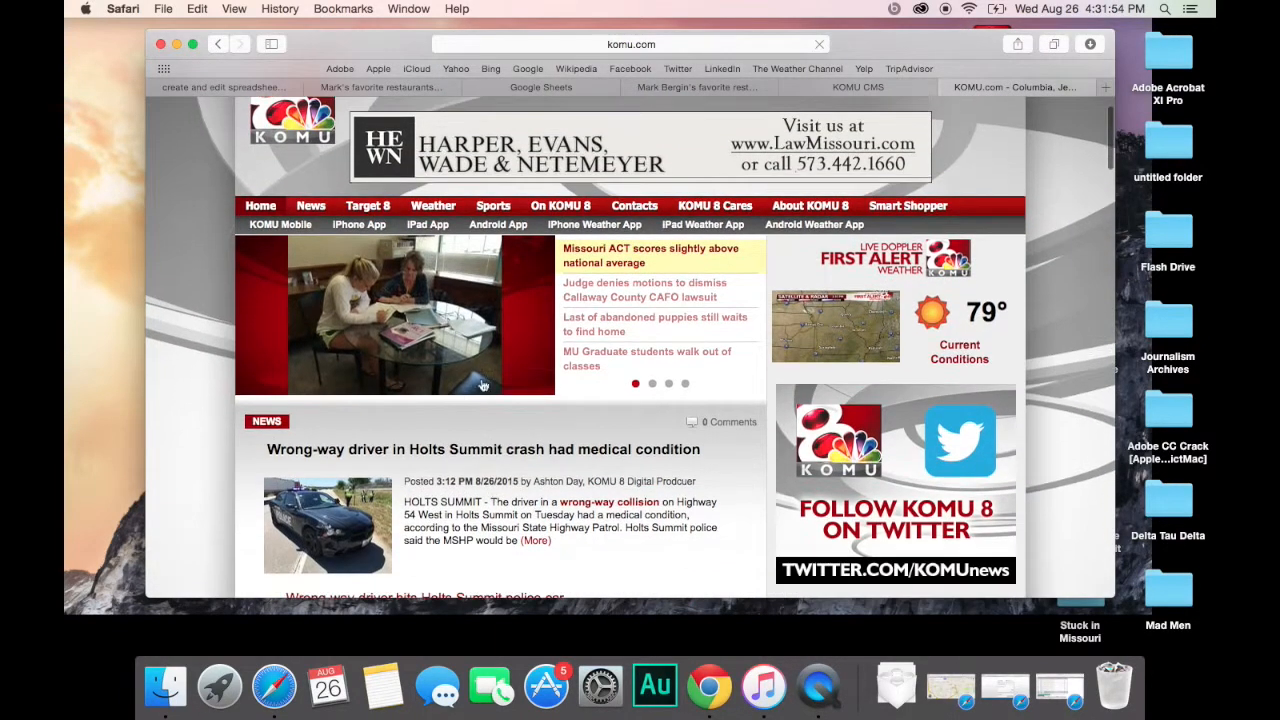
click(472, 314)
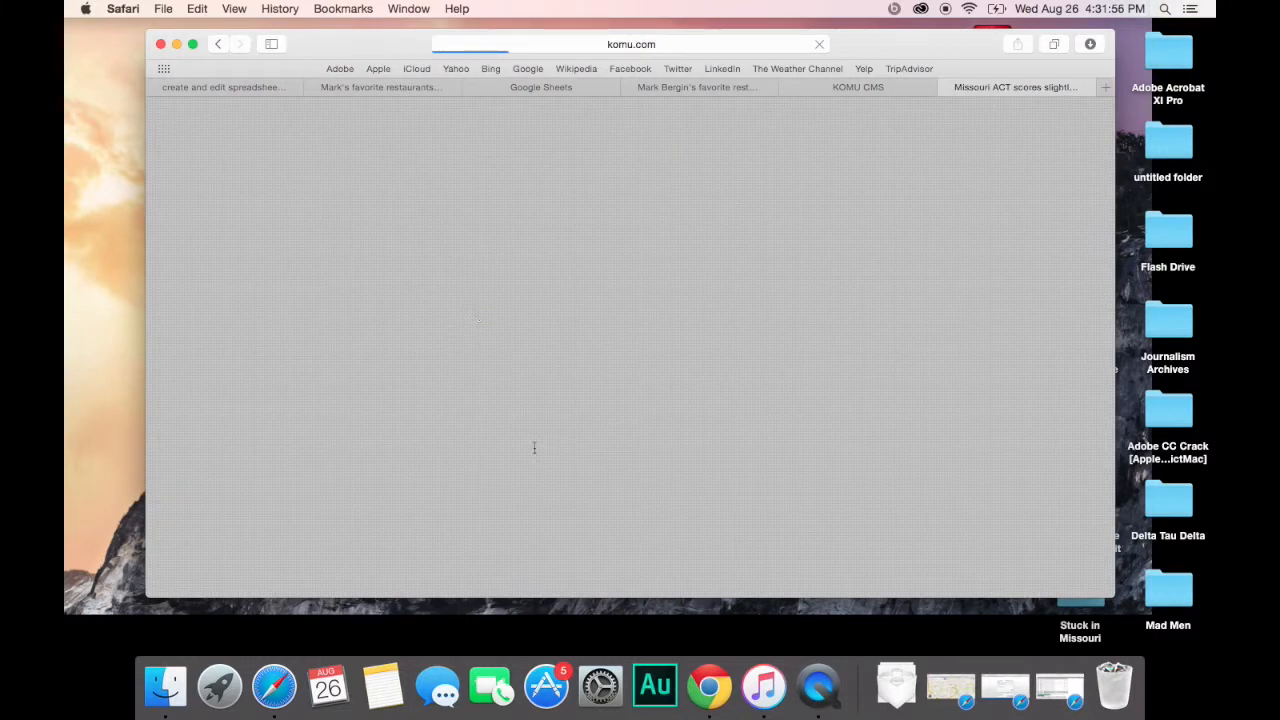
scroll(535, 453, down, 5)
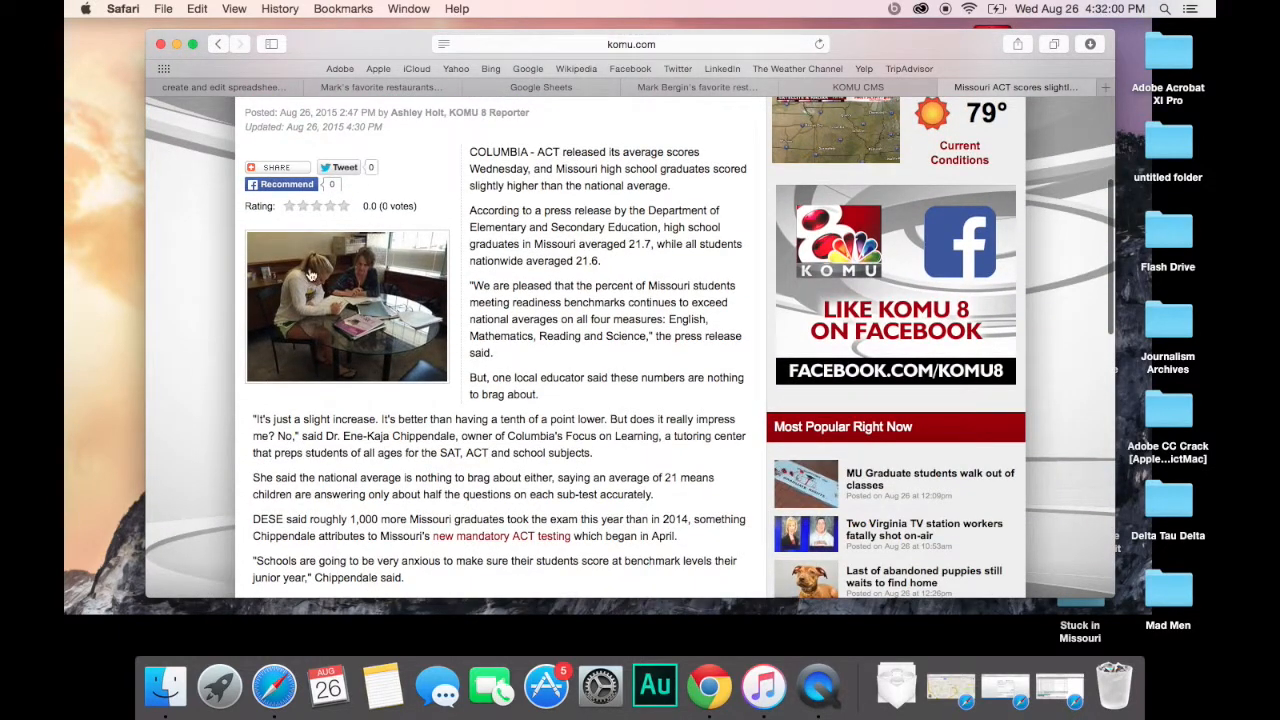
scroll(378, 320, up, 2)
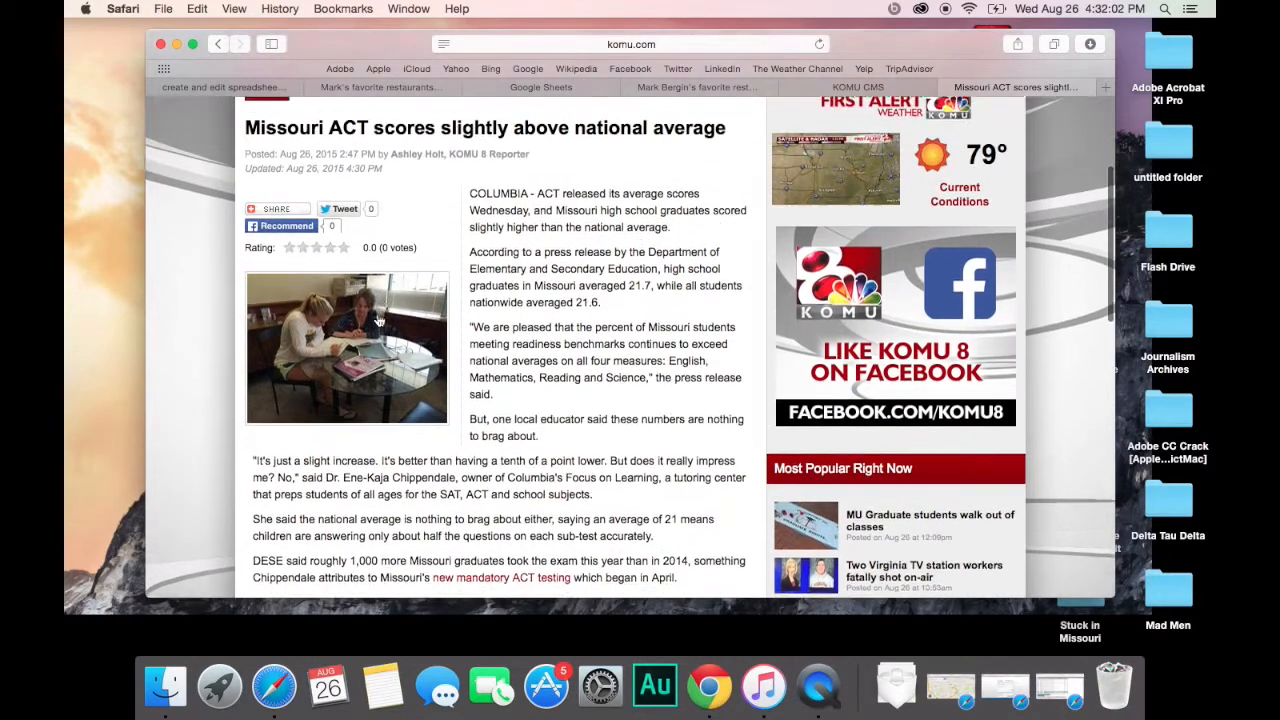
scroll(378, 320, down, 2)
scroll(378, 320, up, 2)
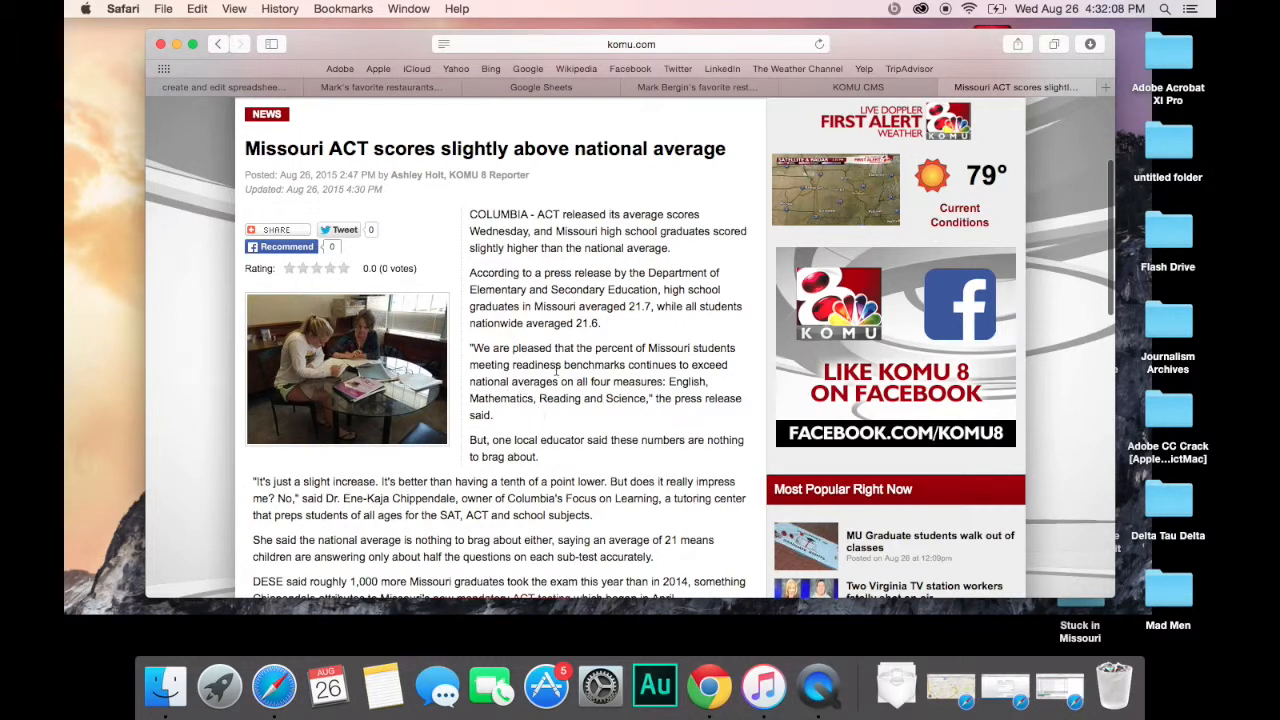
click(852, 90)
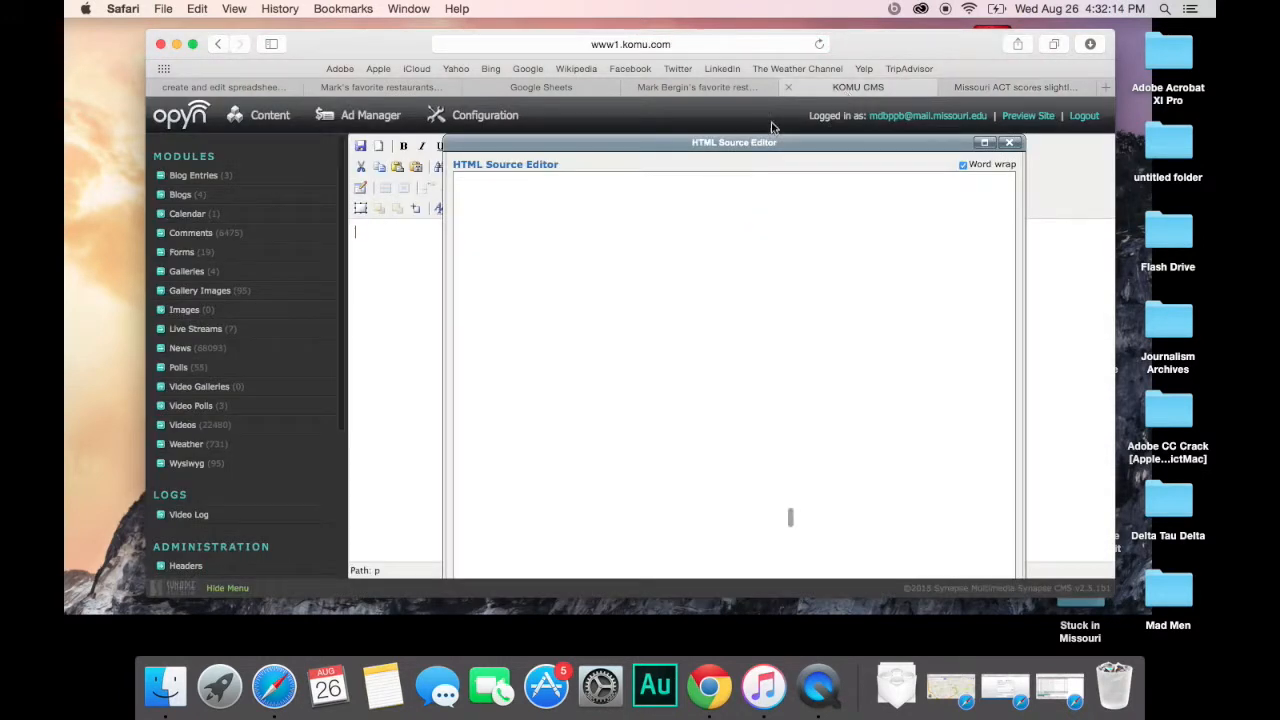
Step: Close the HTML source and type placeholder paragraphs for the lead, second lead, and Quote
click(1009, 143)
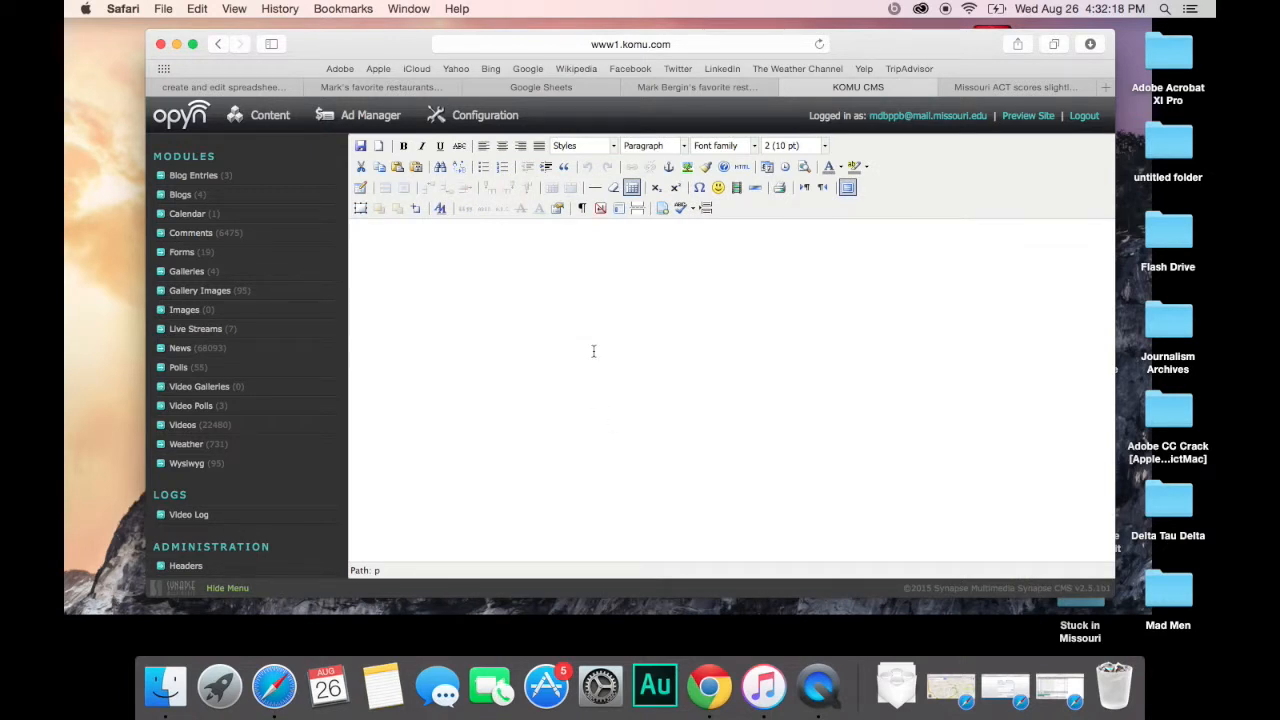
text(COLUMBIA - FIrst le)
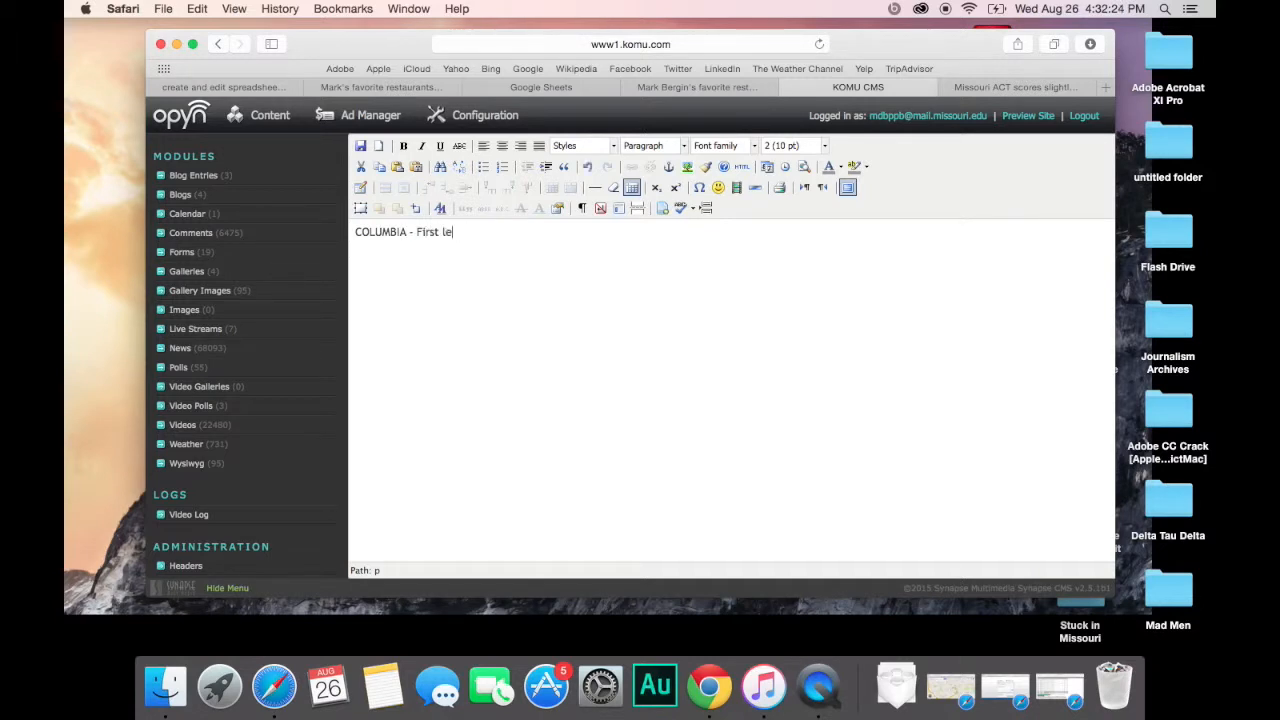
text(Lead sentence)
key(Return)
text(sedcnd lead)
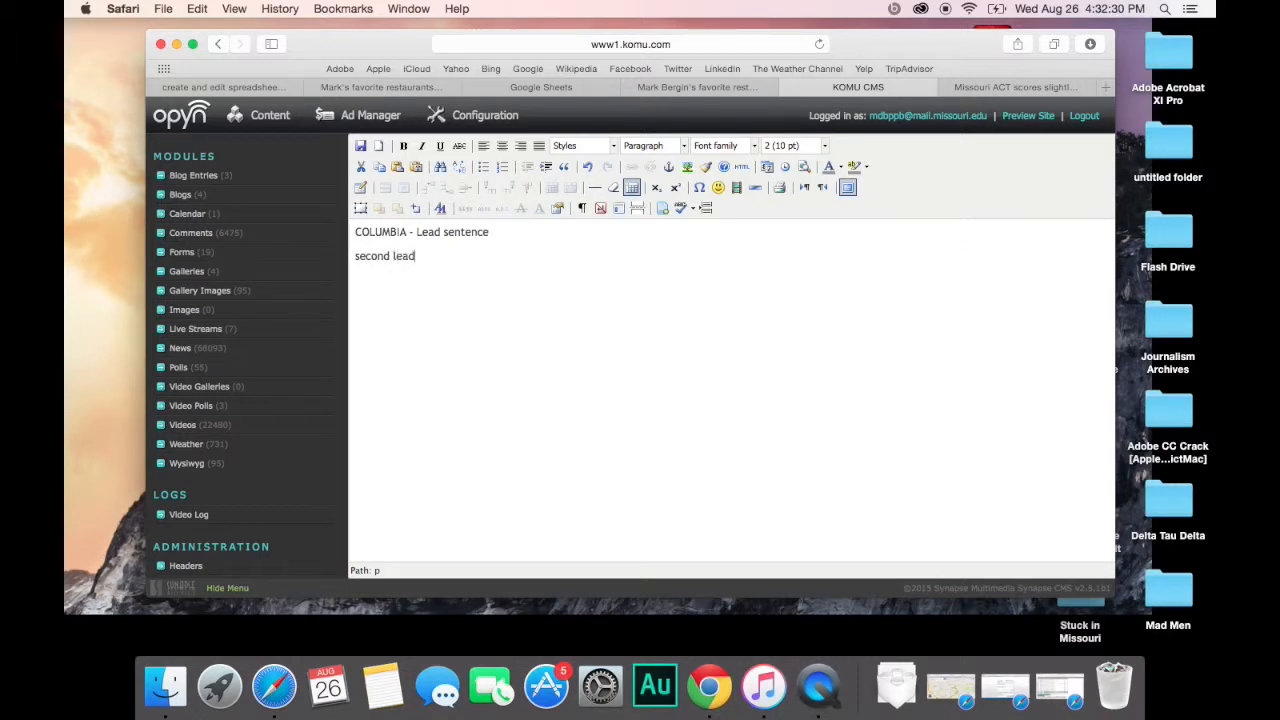
key(Return)
text(Quote)
key(super+s)
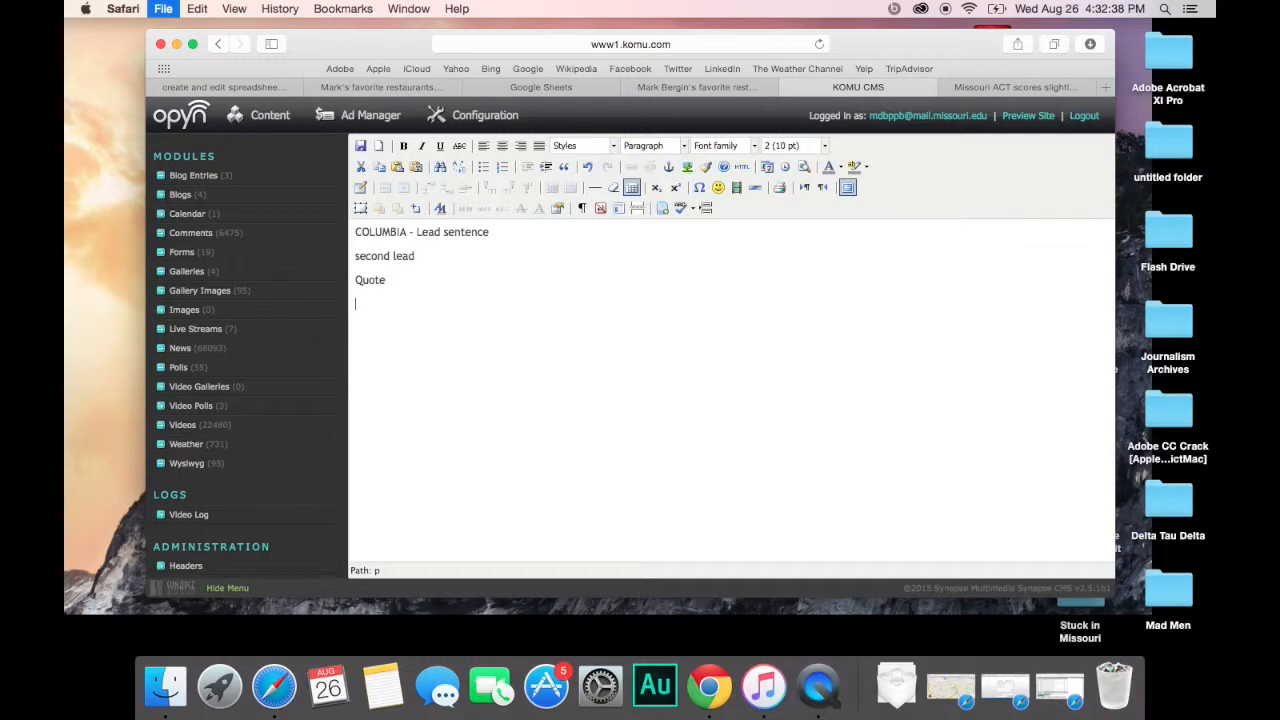
Step: Add the sentence introducing the map of favorite restaurants in Columbia, then open the HTML source
text(The below shows Mark Bergin's favor)
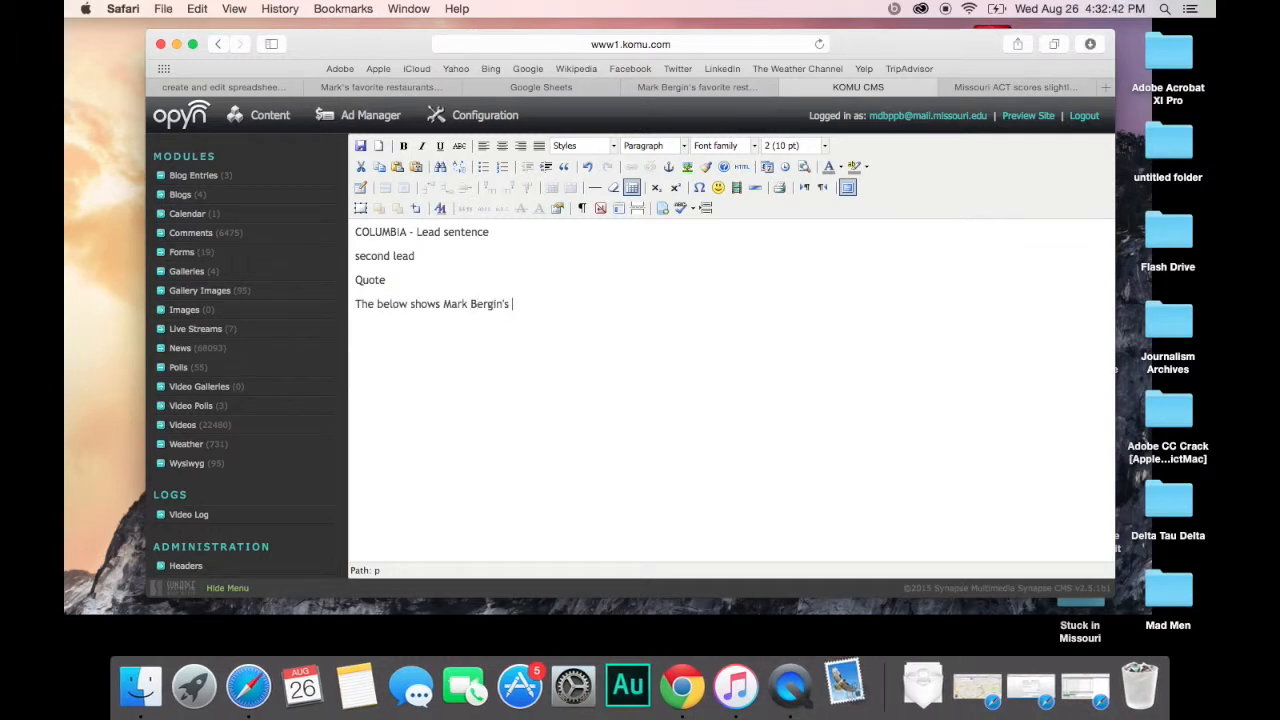
text(ite)
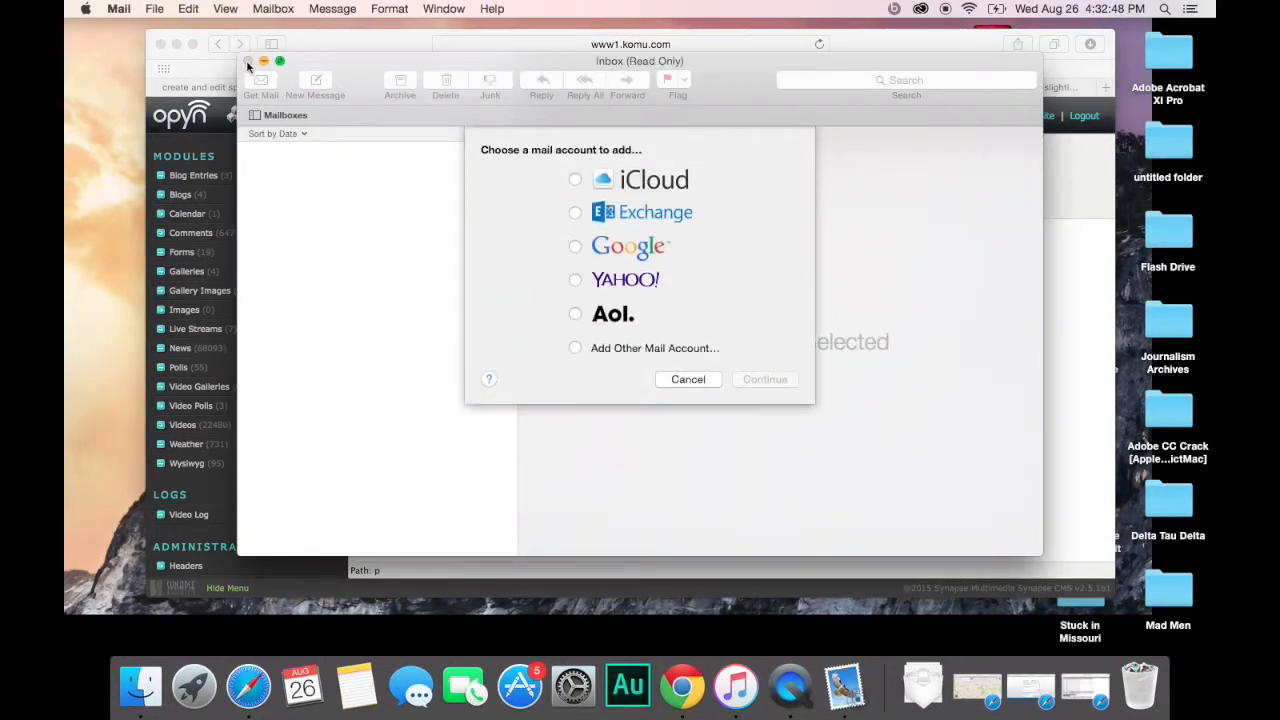
click(688, 379)
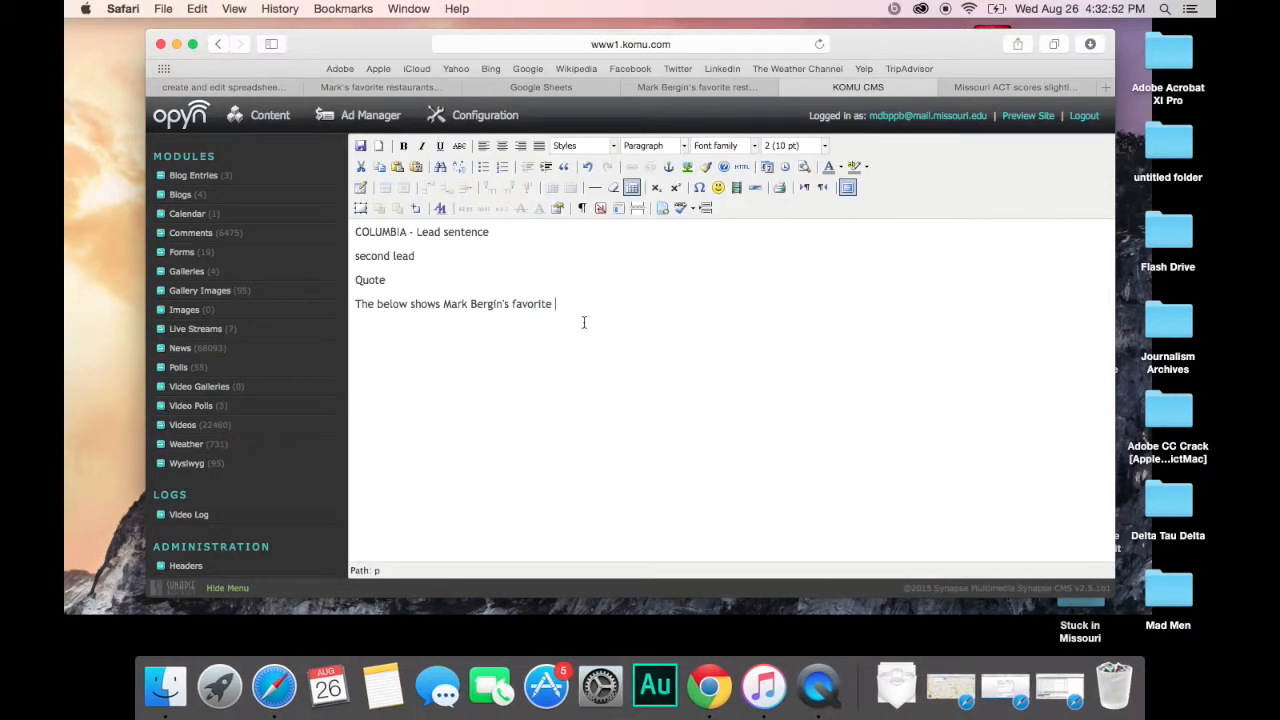
click(375, 304)
text(map )
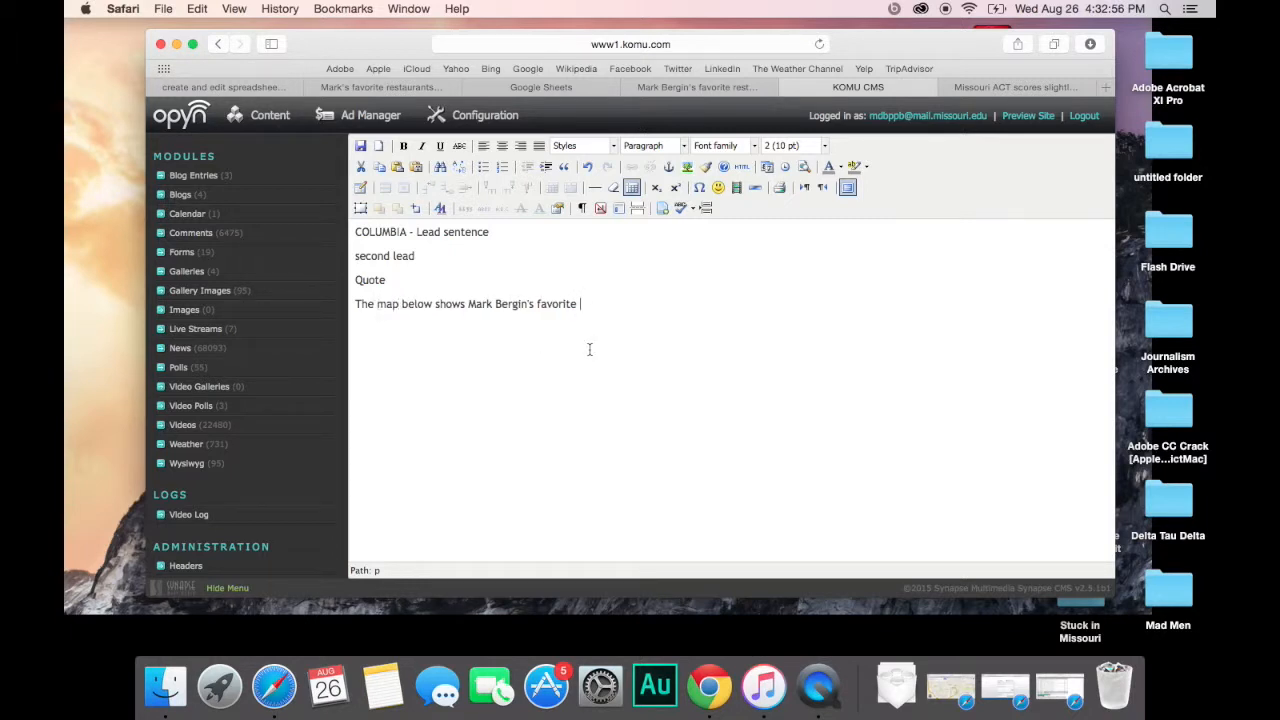
text( restaruurants in Columbia.)
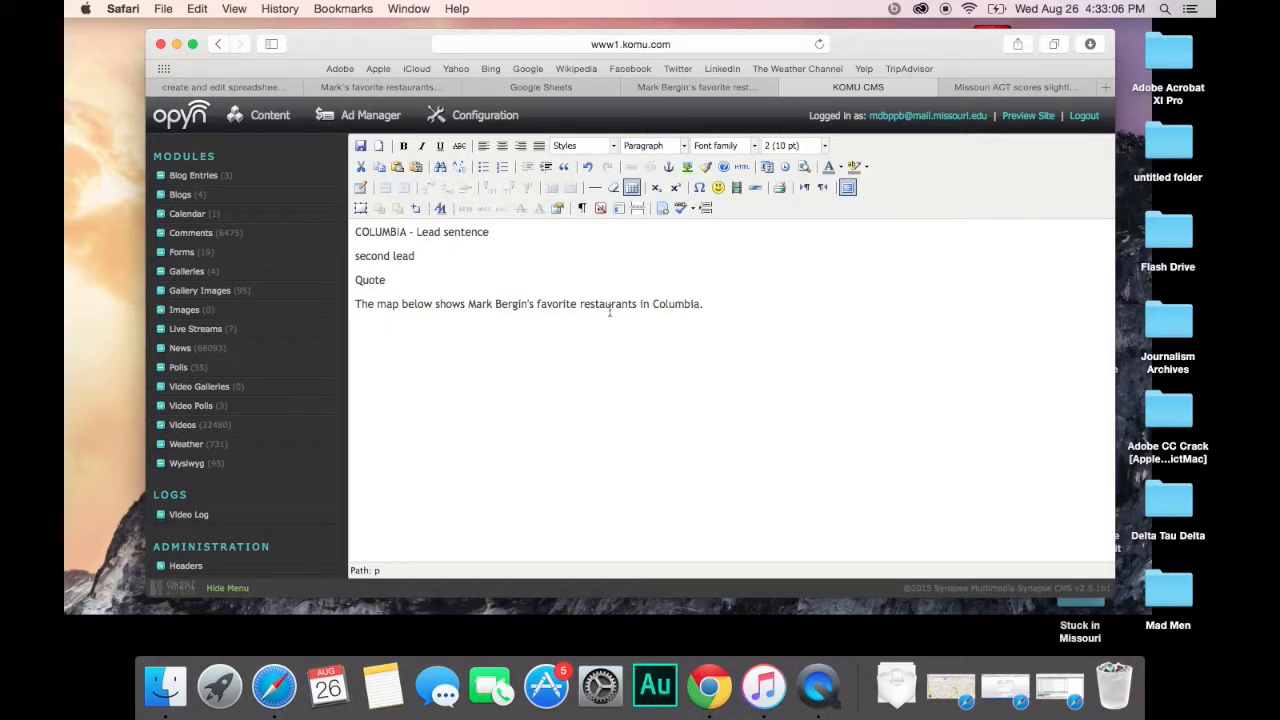
click(741, 167)
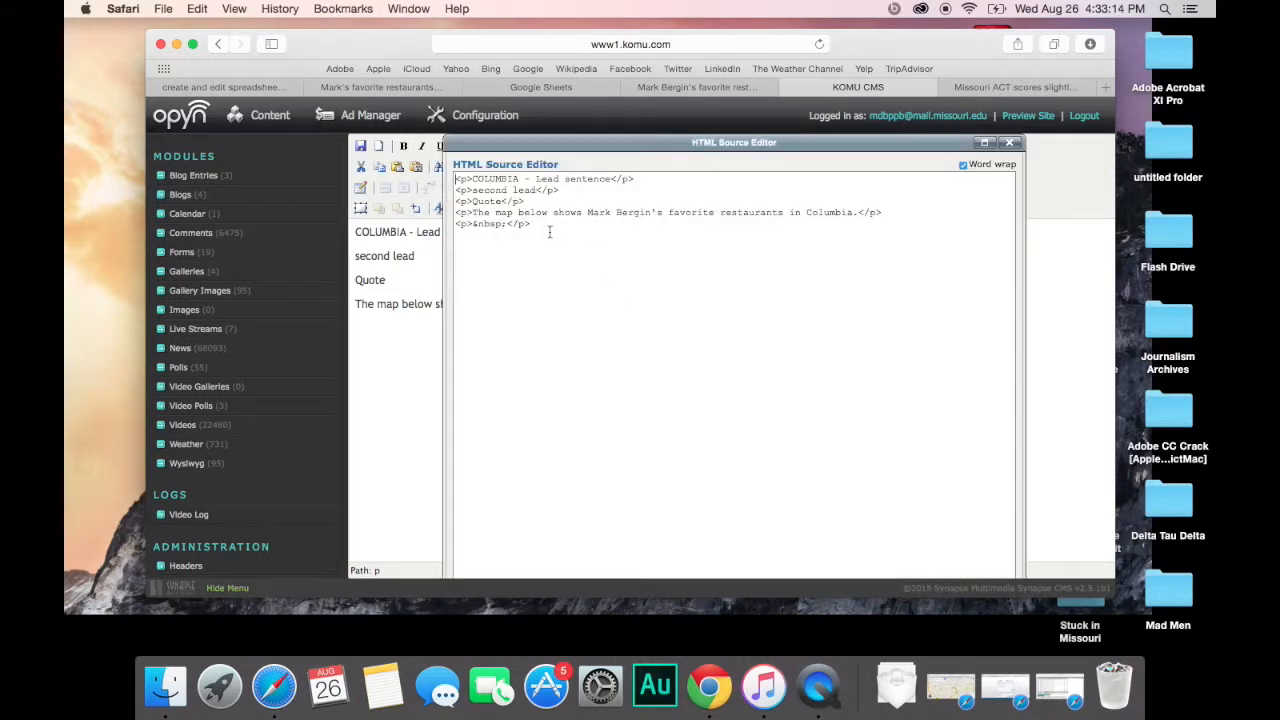
Step: Copy the restaurant map's iframe code from 'Embed on my site' and return to the CMS tab
click(722, 92)
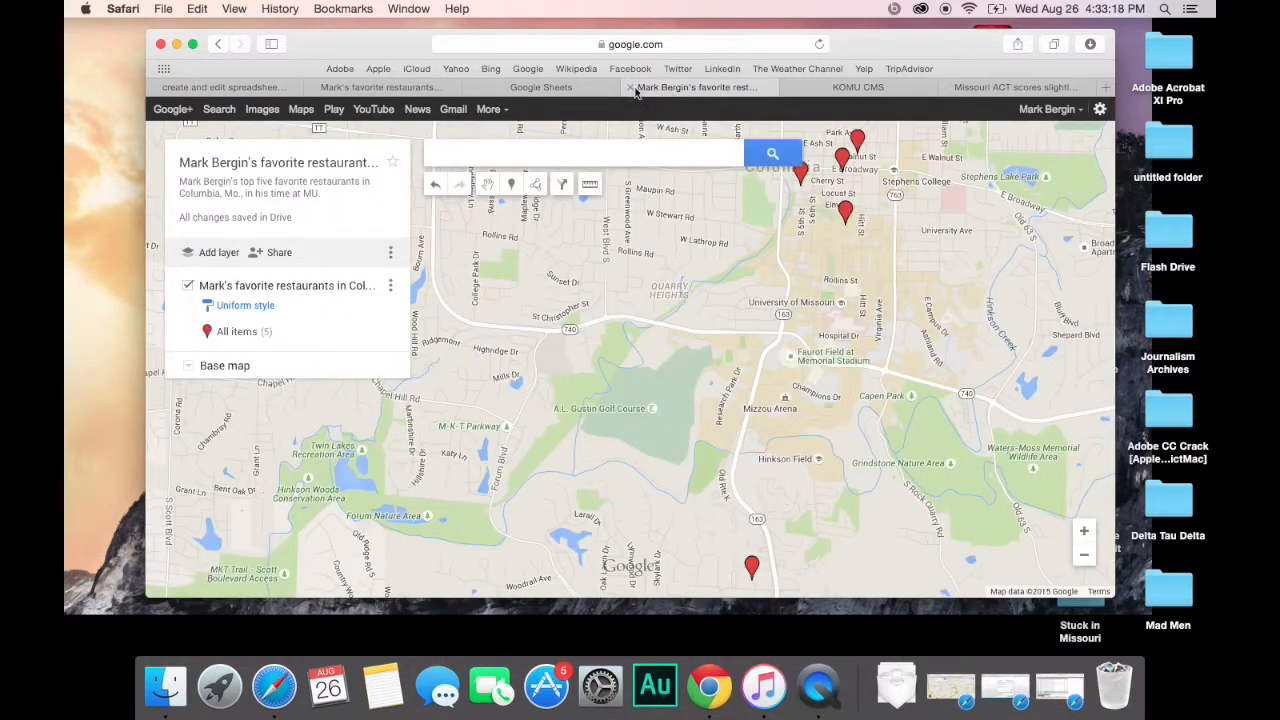
click(390, 252)
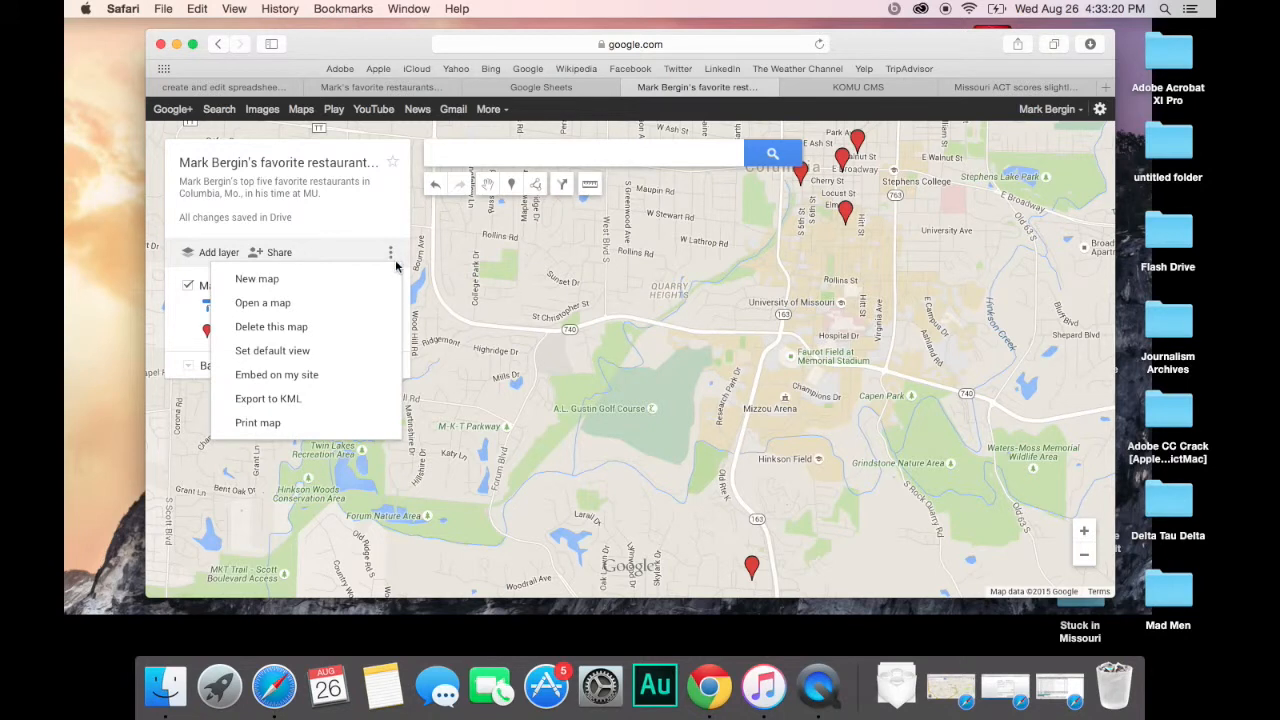
click(308, 378)
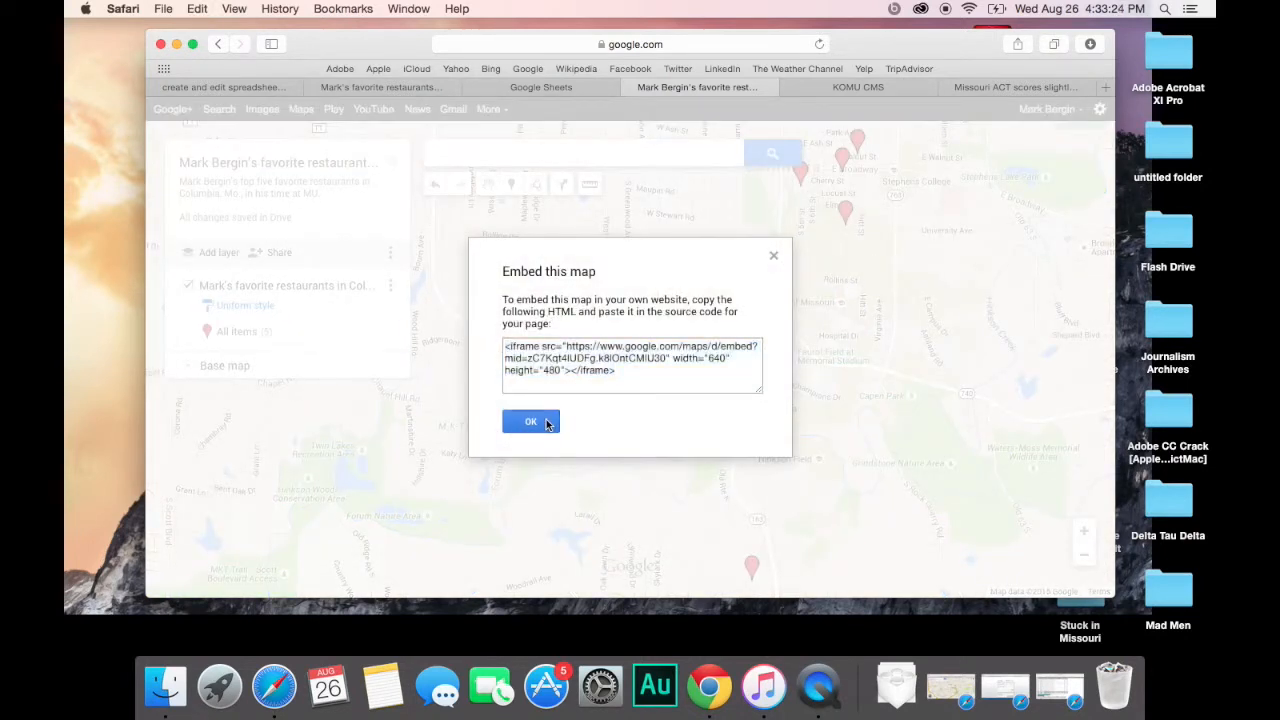
click(546, 419)
click(881, 87)
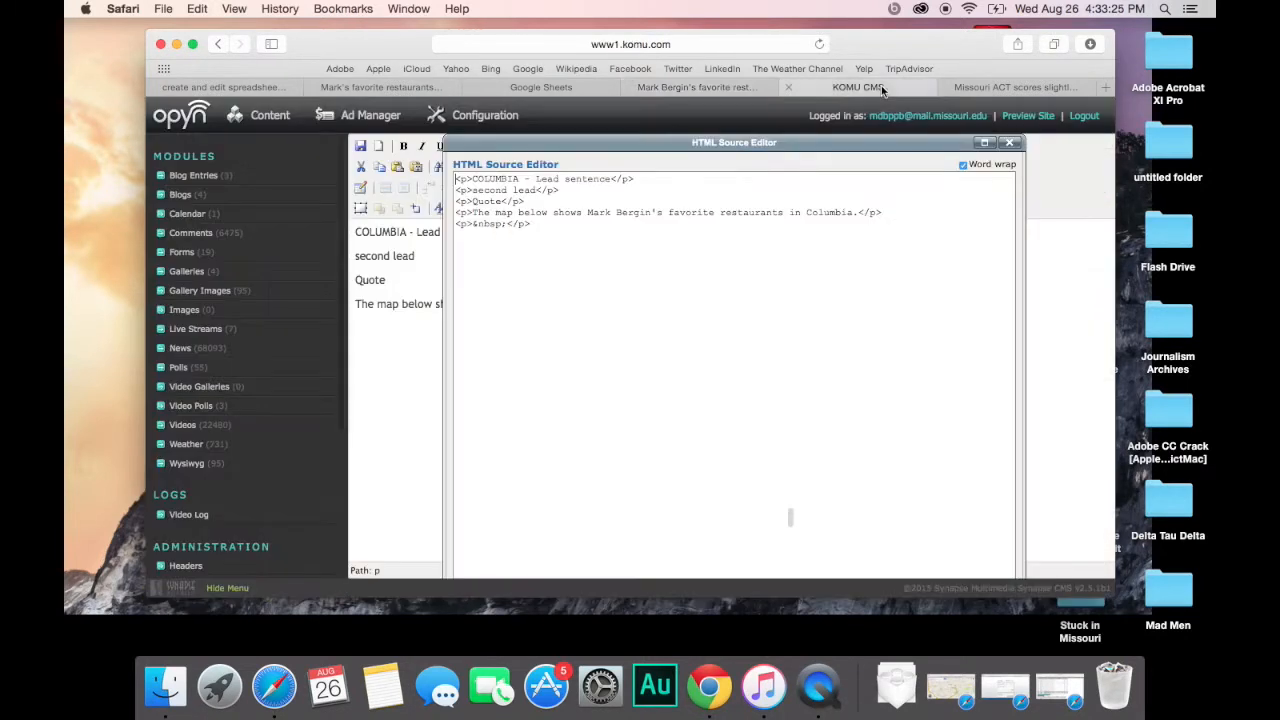
Step: Replace the last paragraph's &nbsp; with the pasted map iframe and update the story HTML
double_click(492, 224)
key(BackSpace)
key(BackSpace)
text(<iframe src="https://www.google.com/maps/d/embed?mid=zC7Kqt41UDFg.k8lOntCMlU30" width="640" height="480"></iframe>)
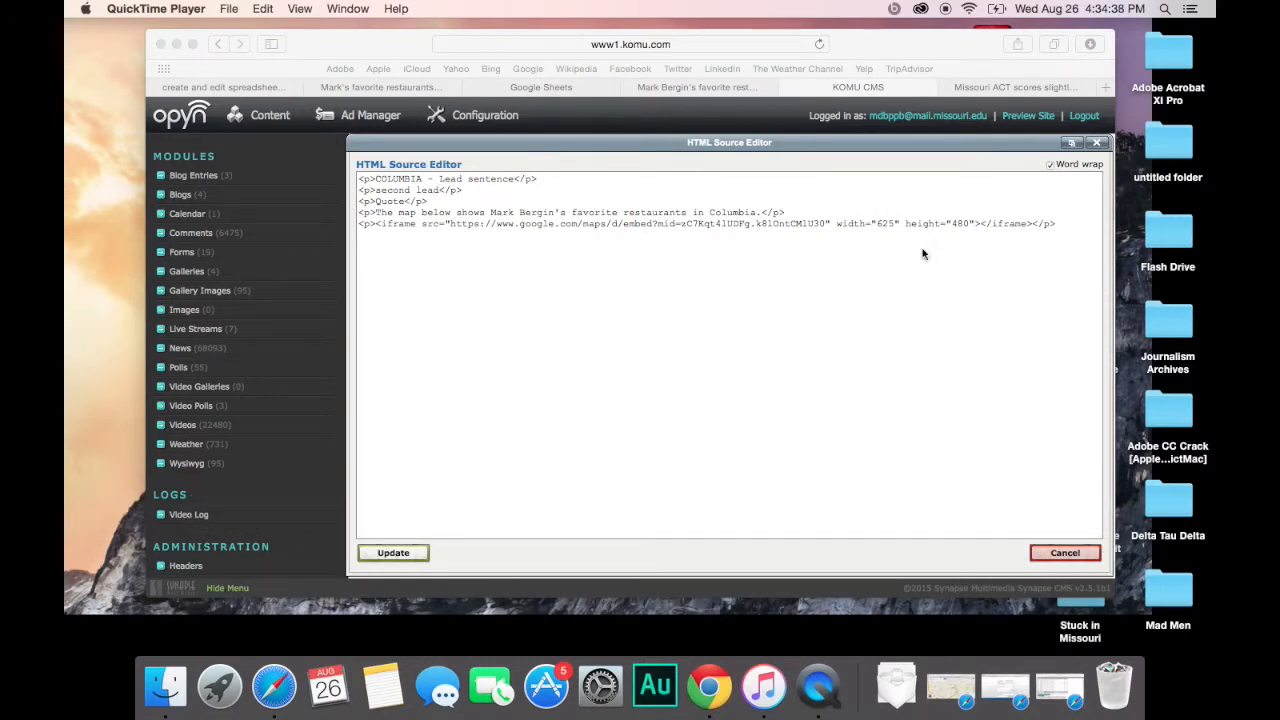
click(1071, 147)
click(1071, 147)
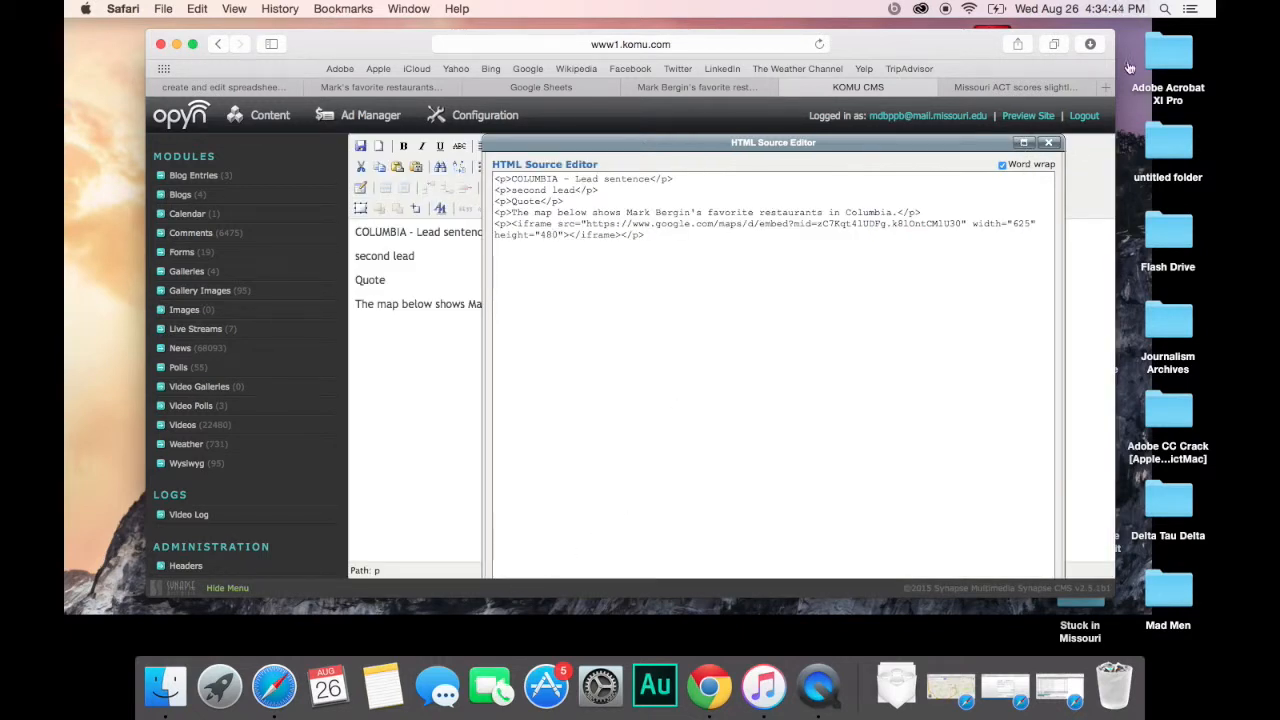
click(1023, 144)
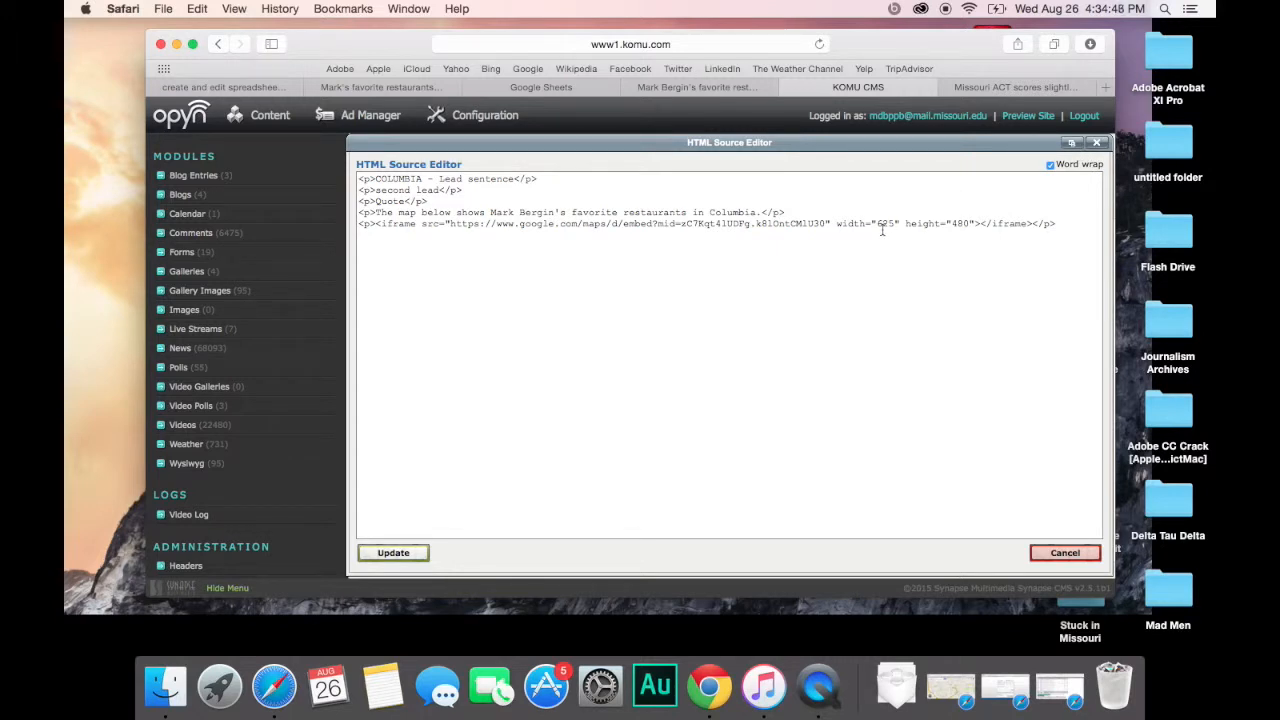
click(410, 555)
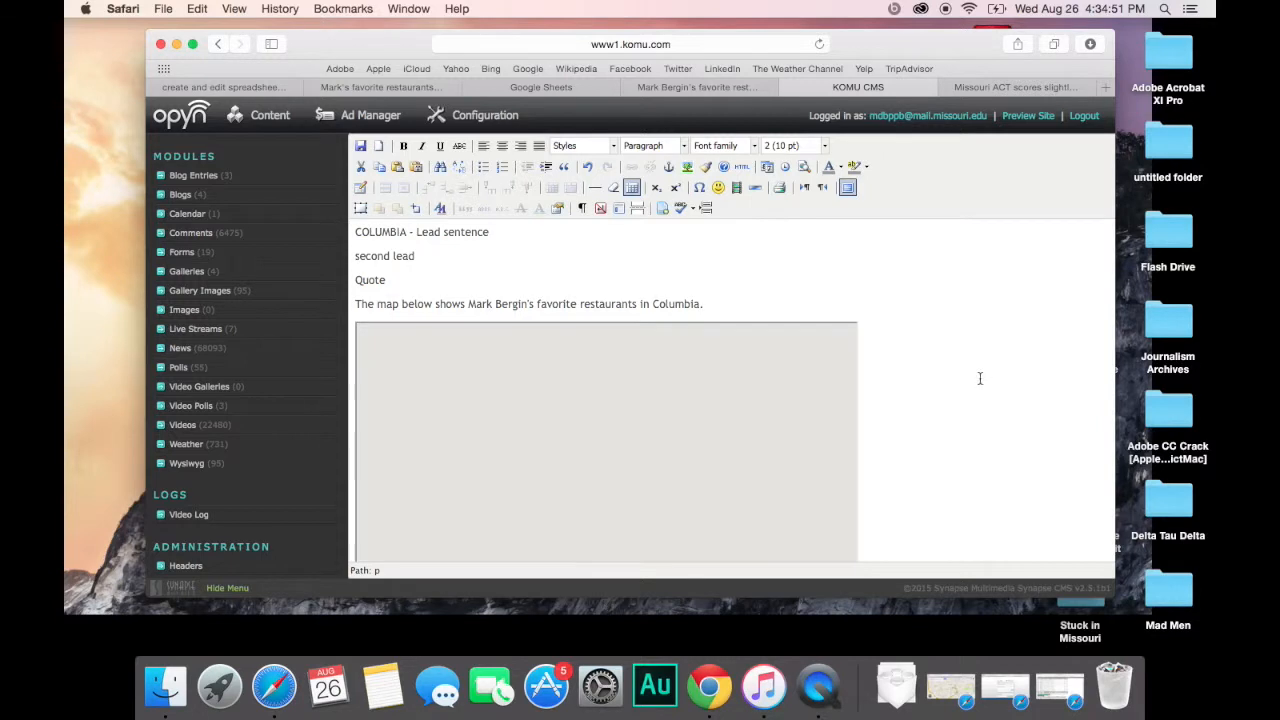
scroll(973, 405, down, 2)
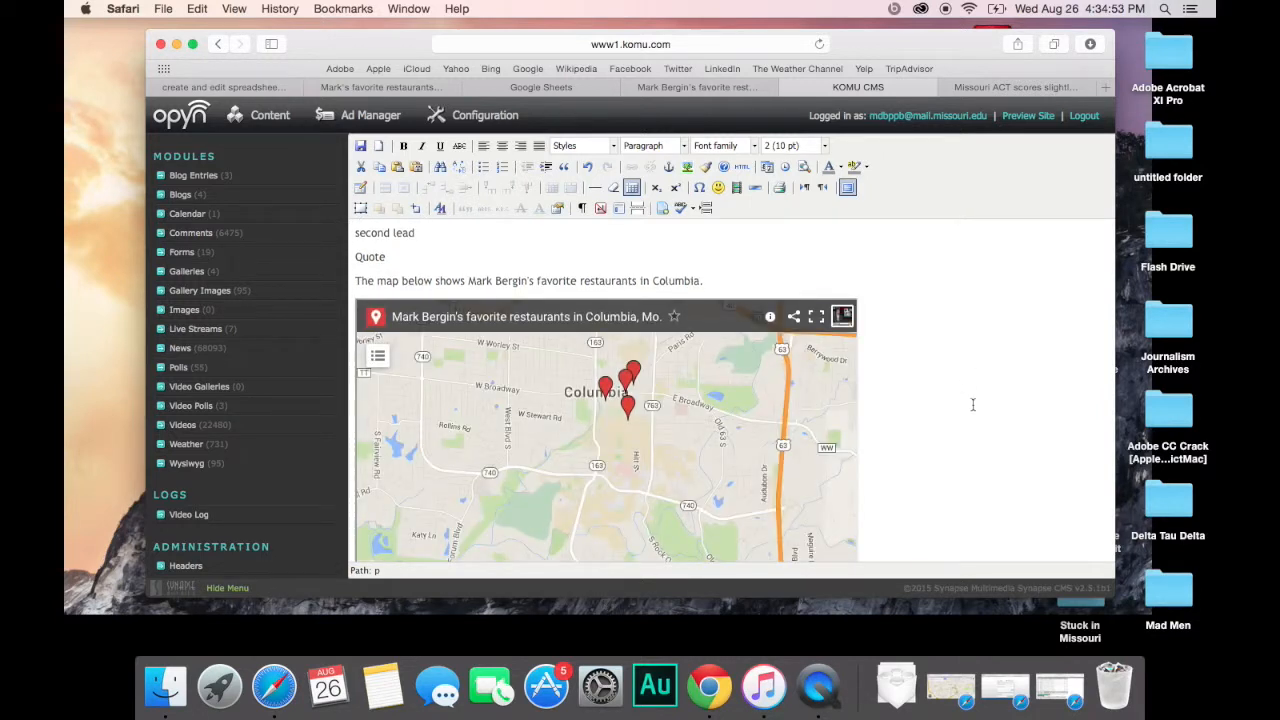
scroll(973, 405, up, 2)
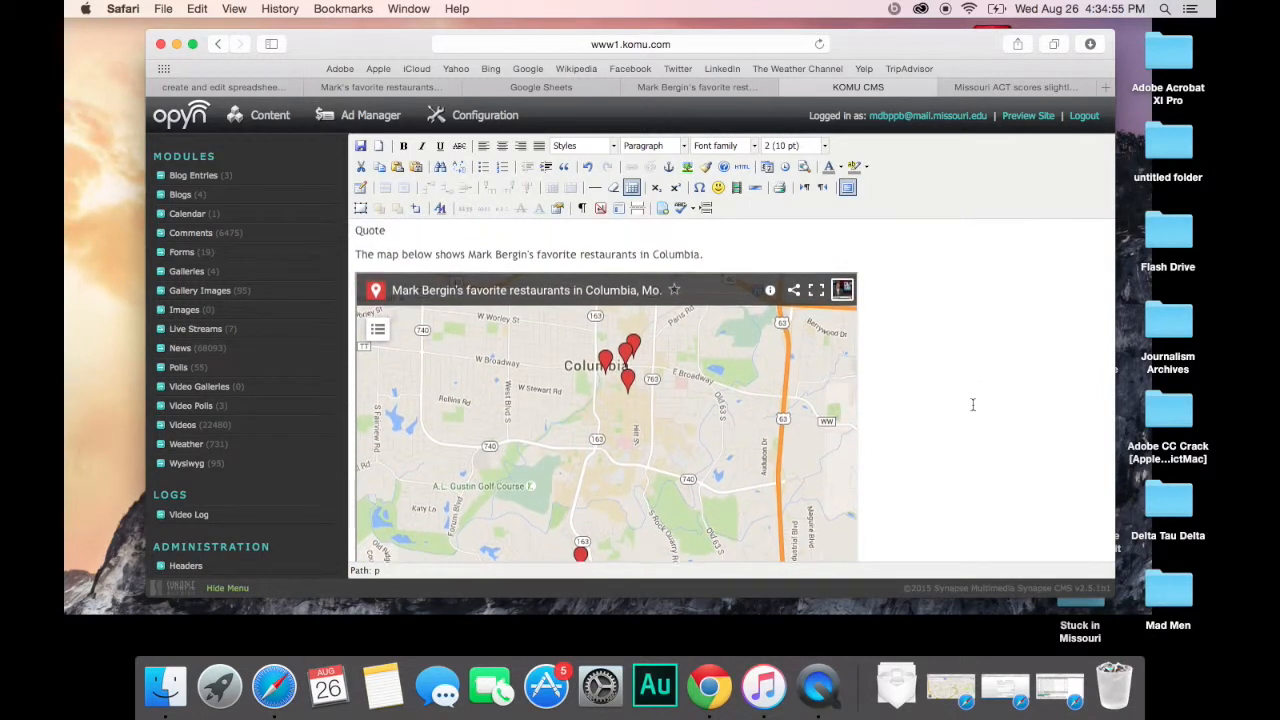
scroll(973, 405, up, 1)
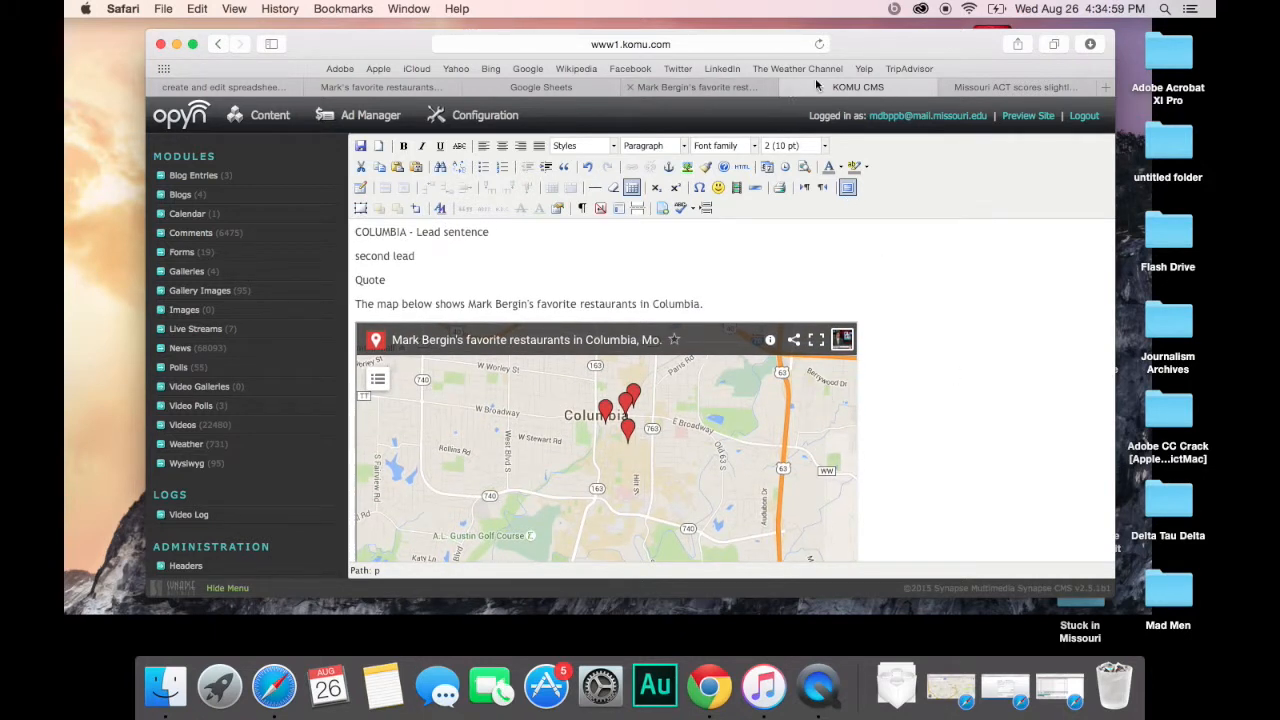
Step: Copy the map's share link from My Maps' sharing settings and return to the story editor
click(740, 88)
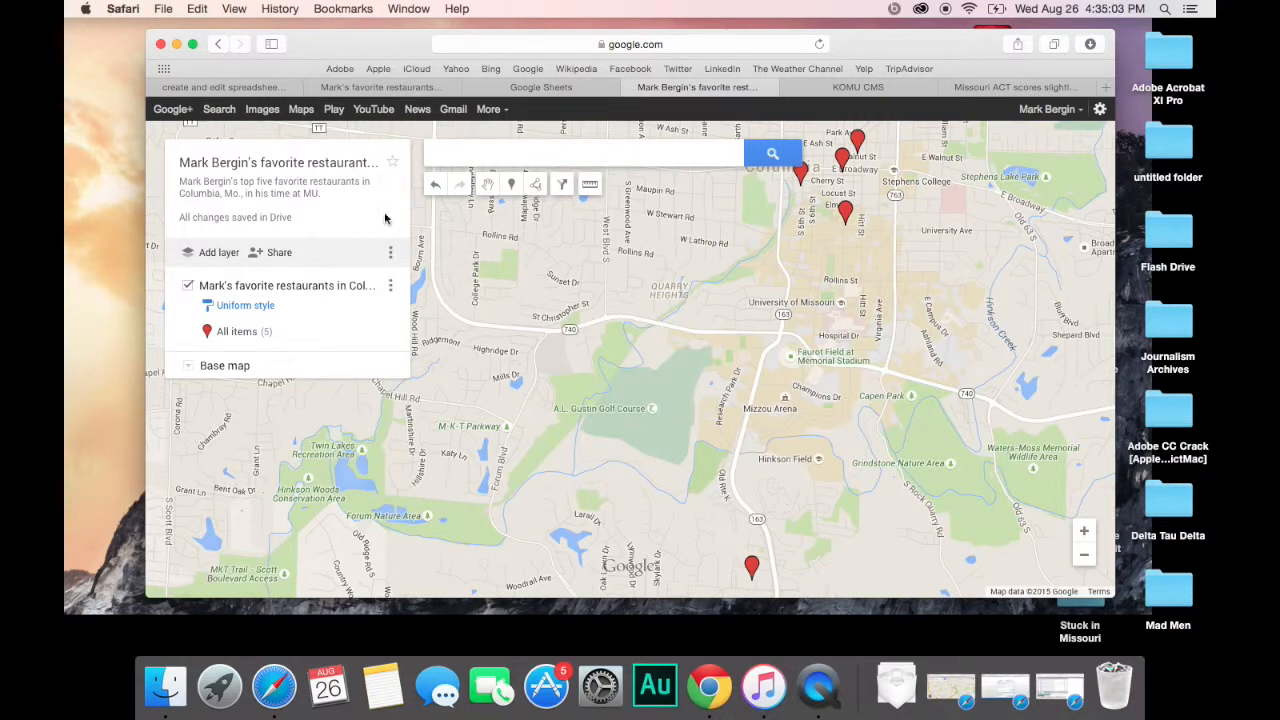
click(390, 253)
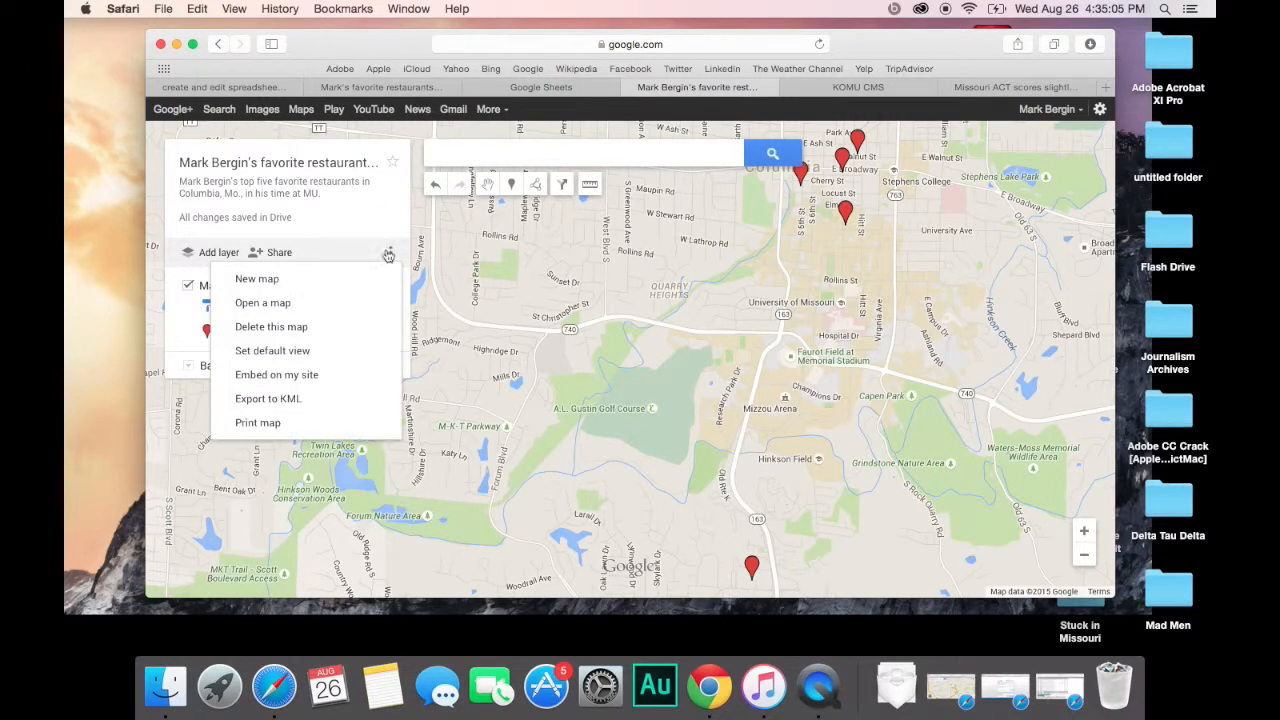
click(391, 251)
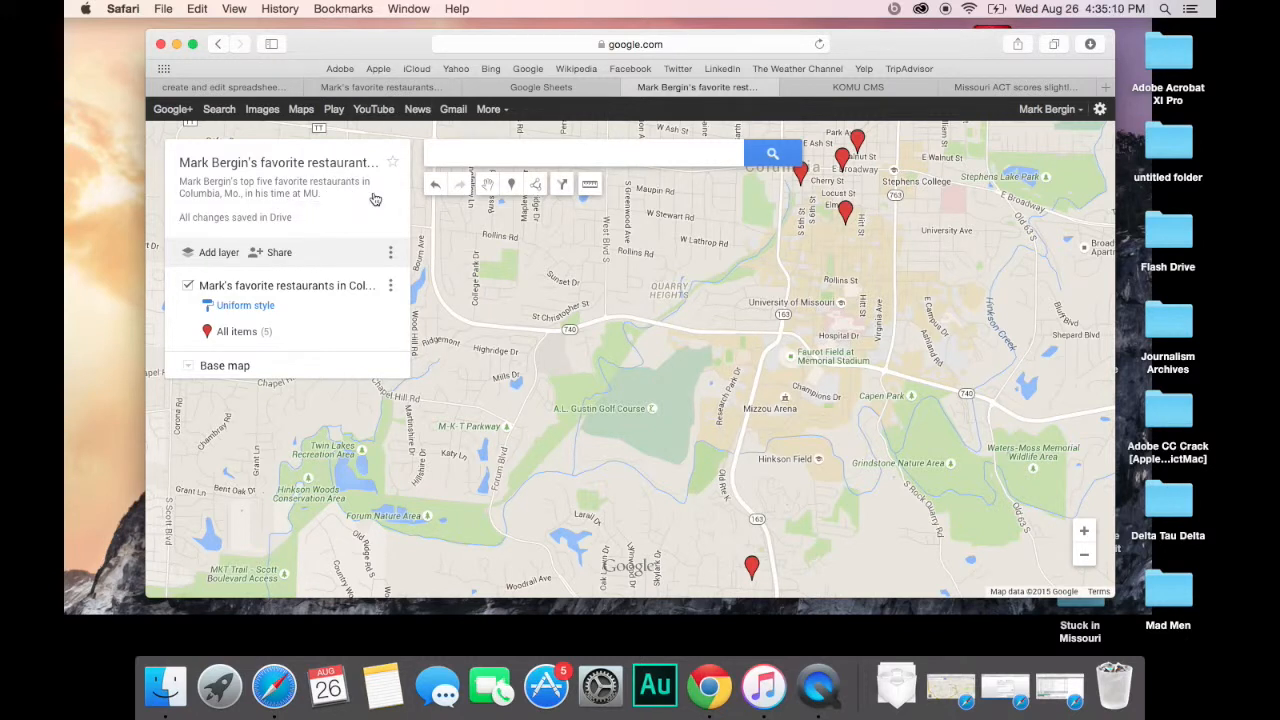
click(279, 253)
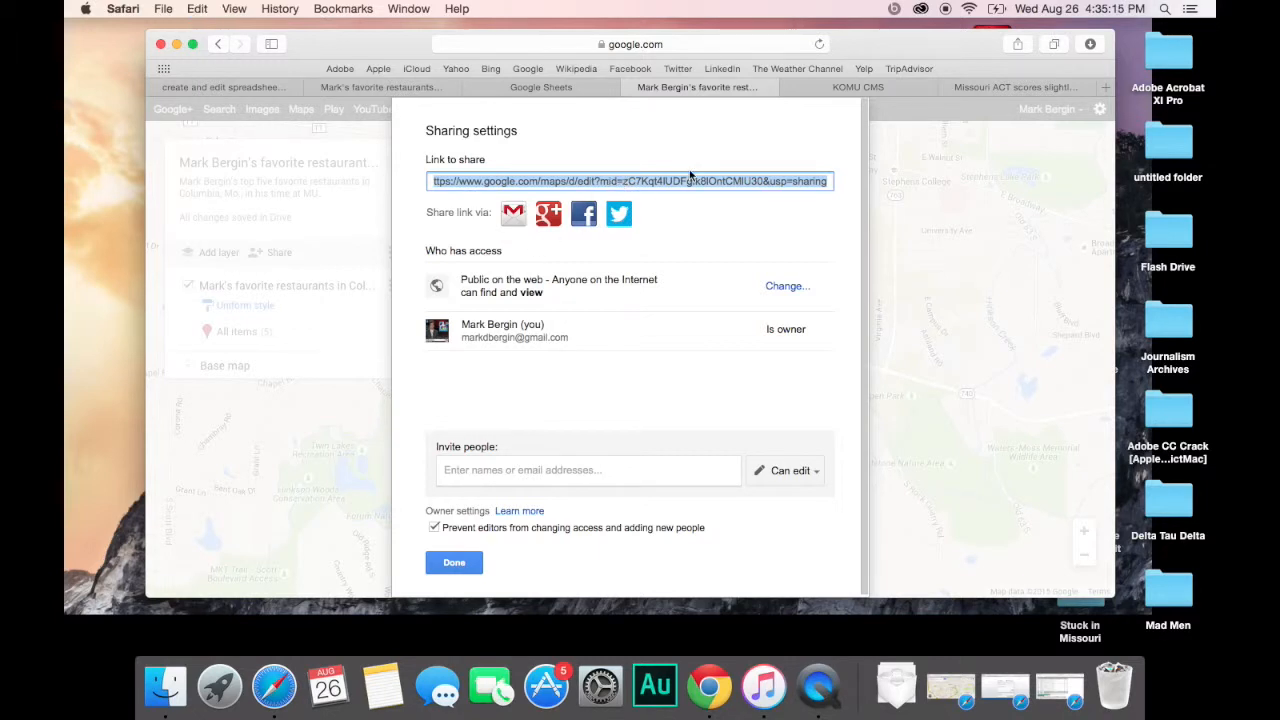
click(866, 88)
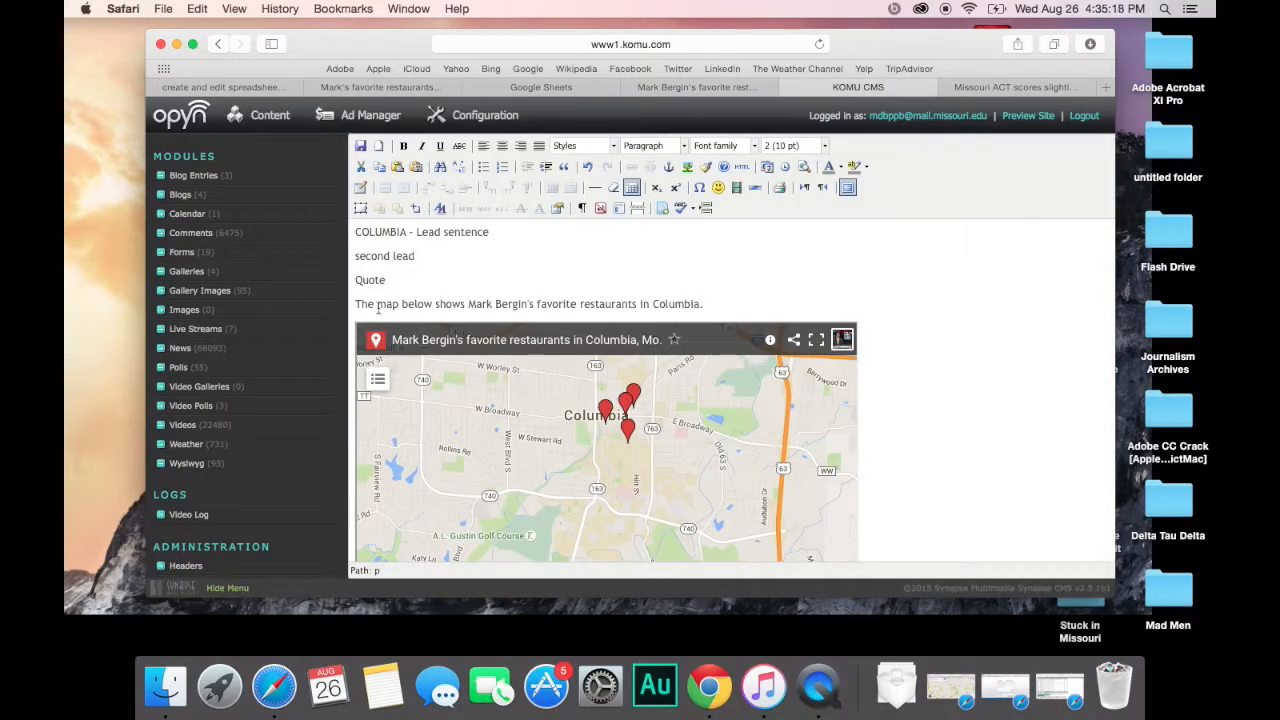
Step: Link the intro sentence's map phrase to the pasted share URL, opening in a new window (_blank)
drag(379, 308, 700, 301)
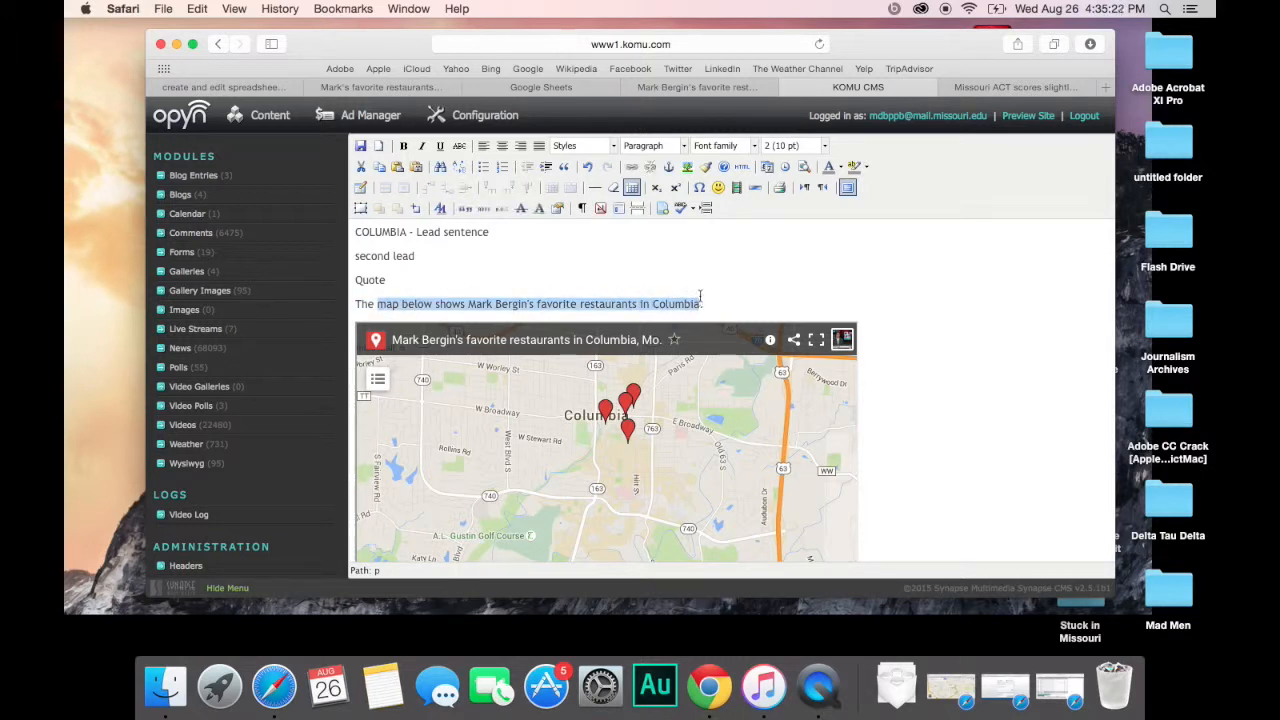
click(631, 168)
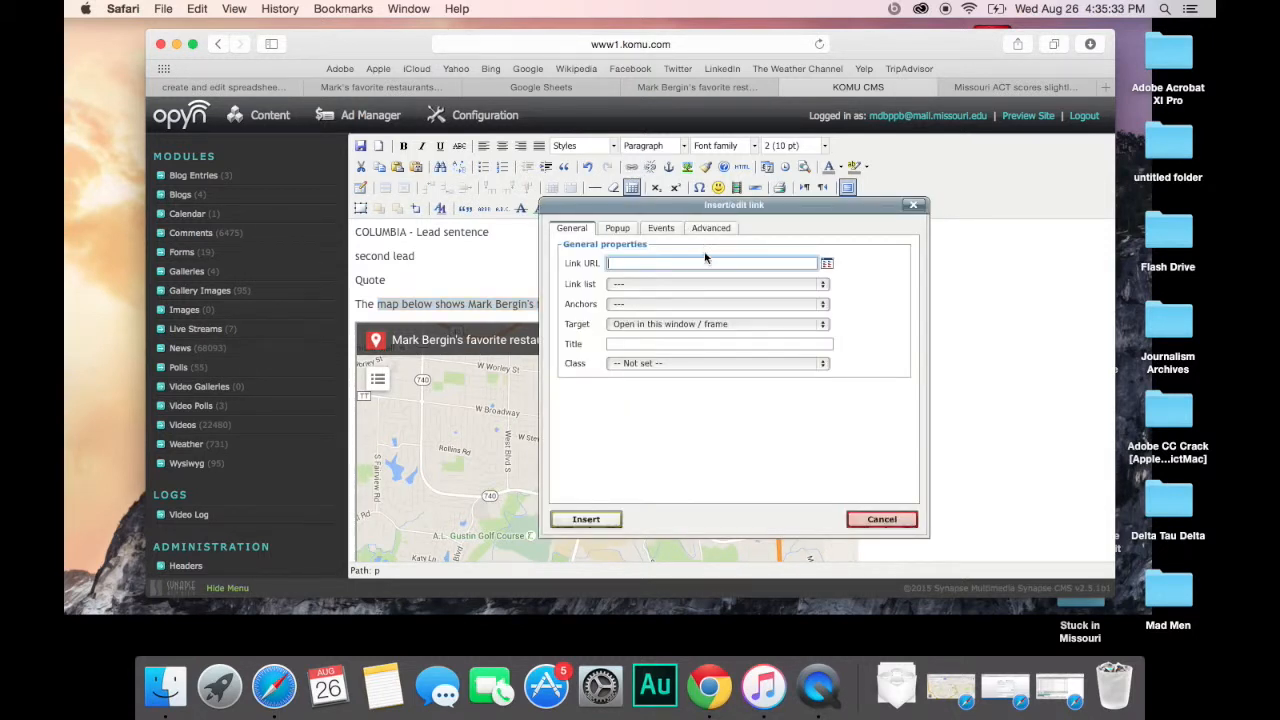
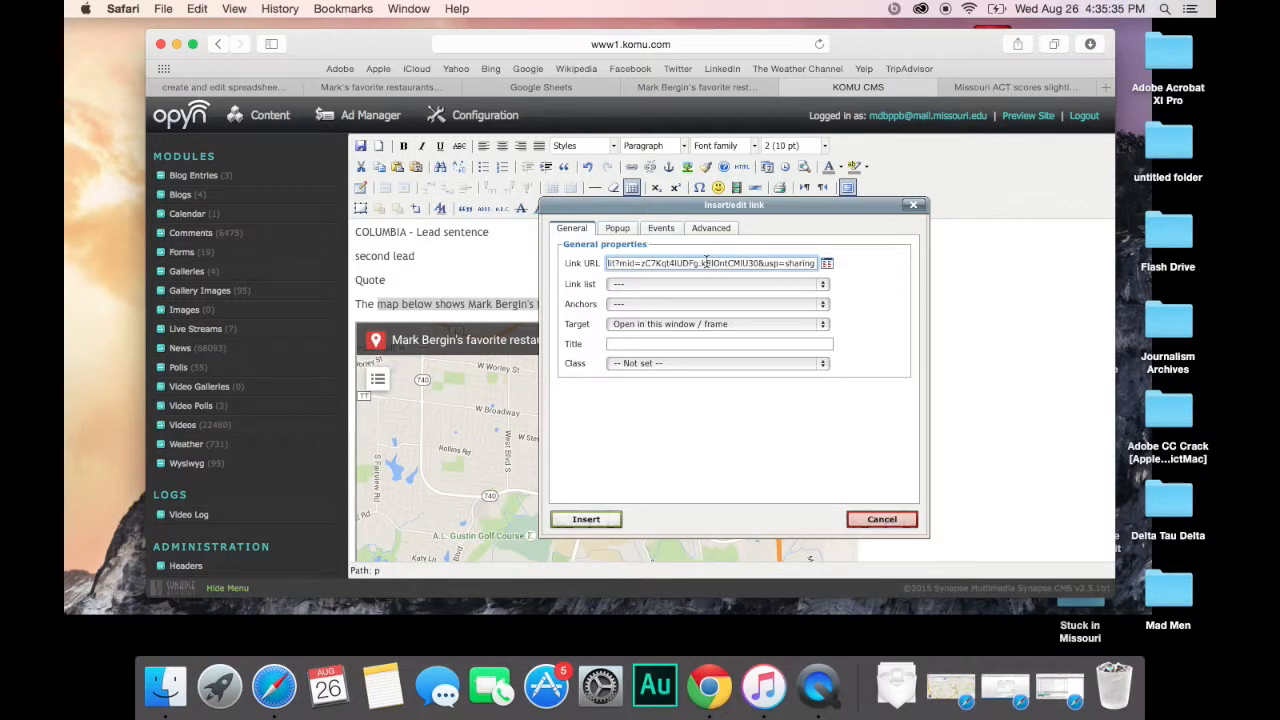
click(757, 324)
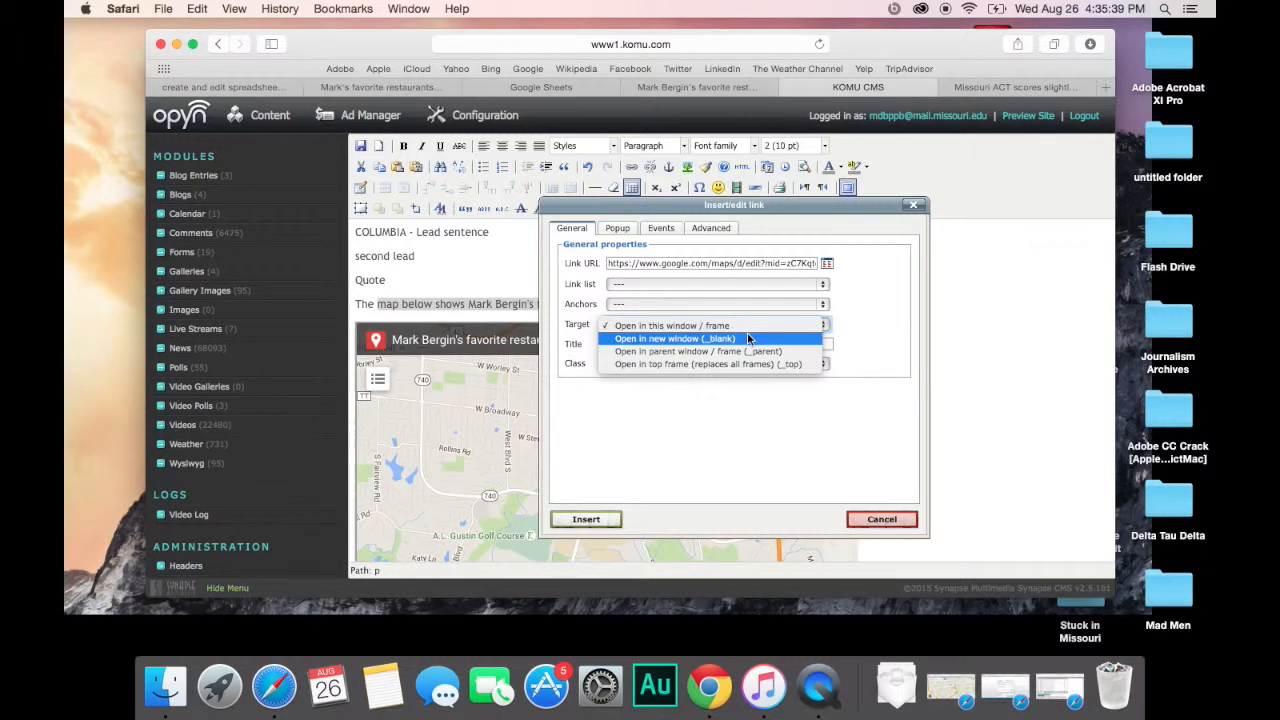
click(747, 339)
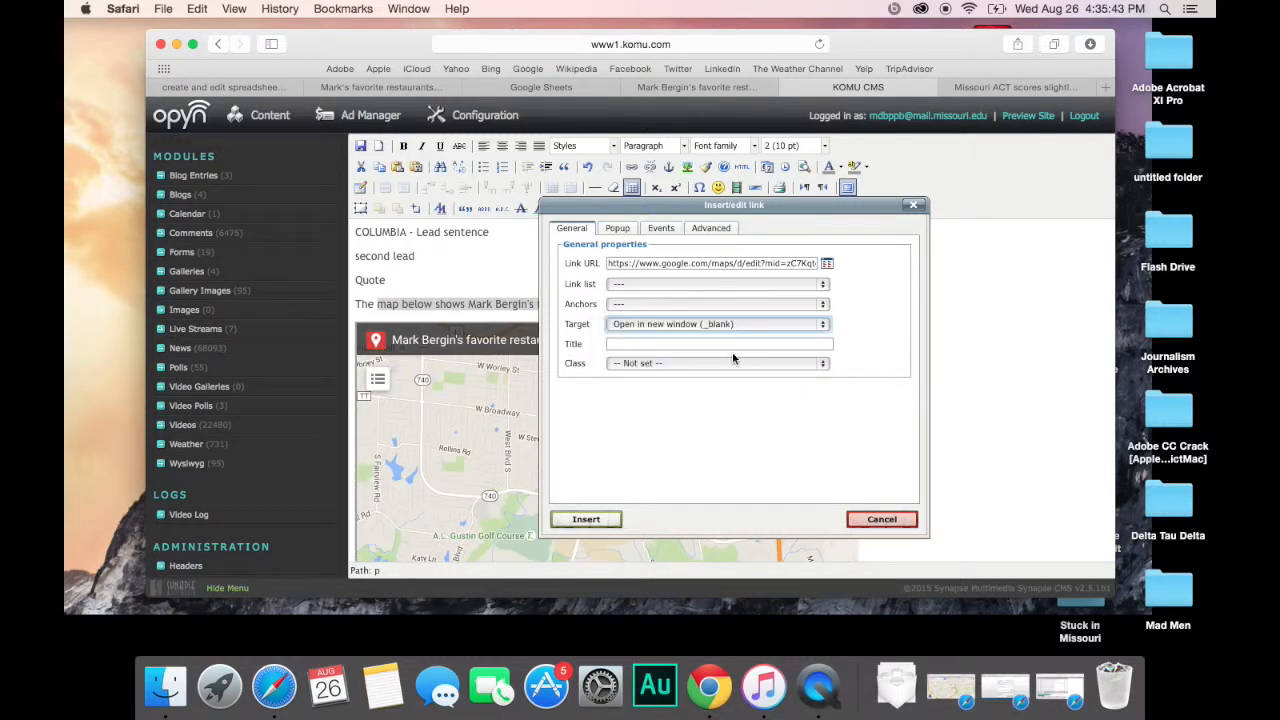
click(586, 519)
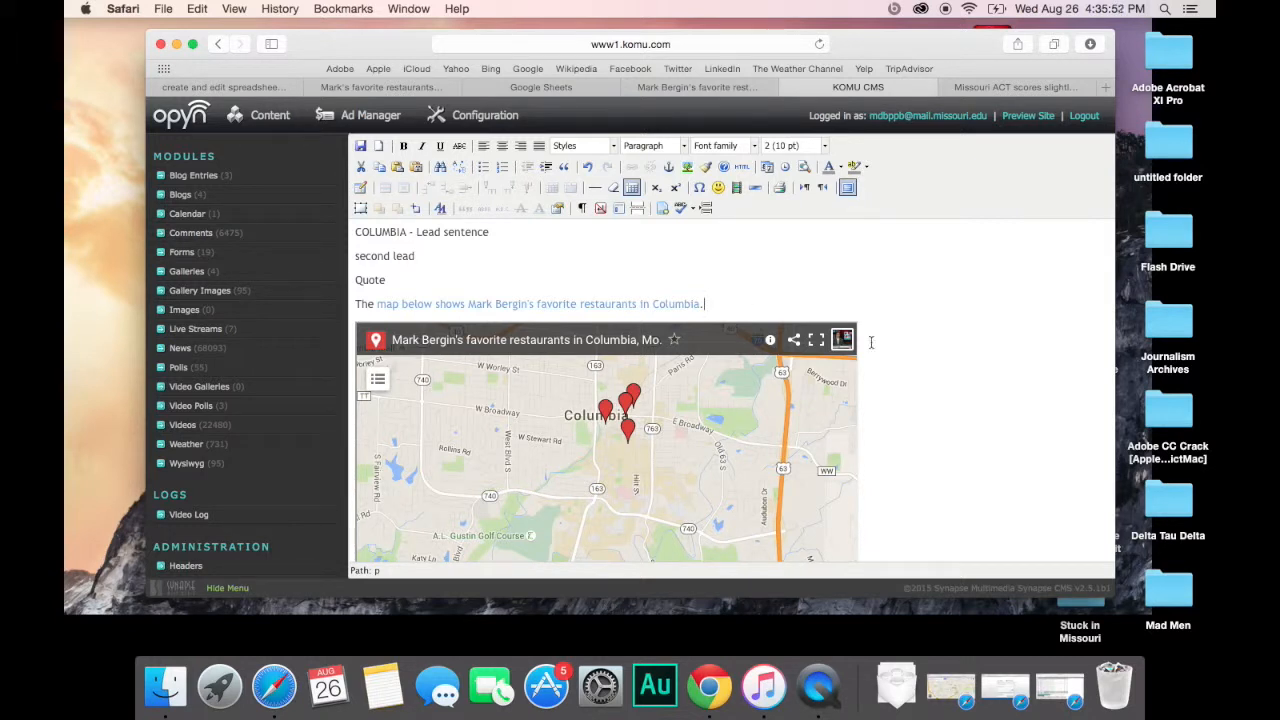
scroll(920, 372, down, 4)
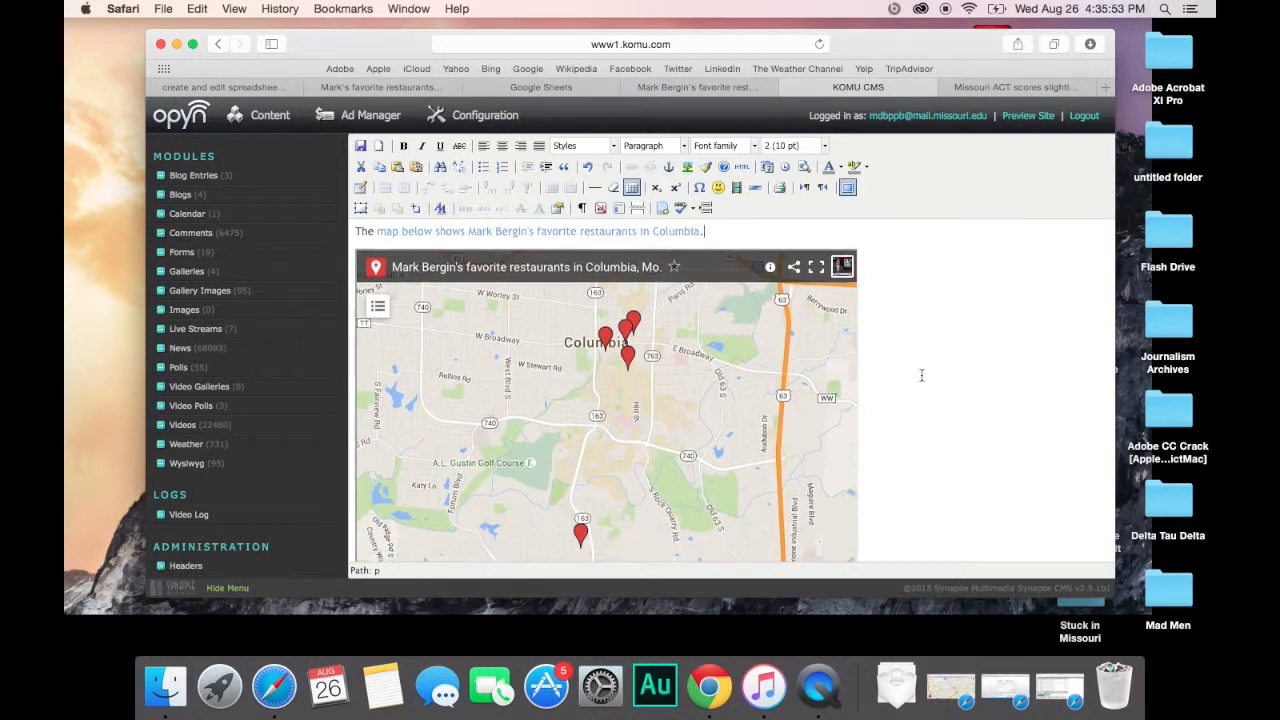
scroll(922, 376, down, 3)
scroll(922, 376, up, 3)
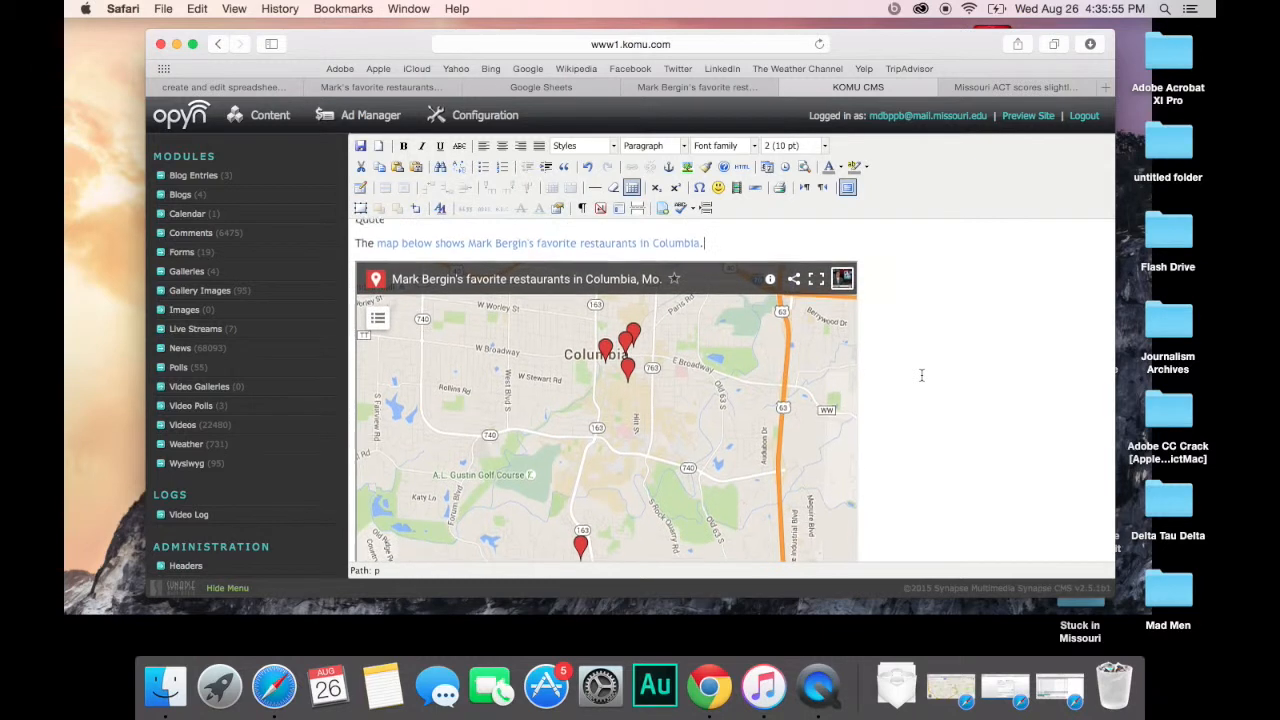
scroll(922, 375, down, 1)
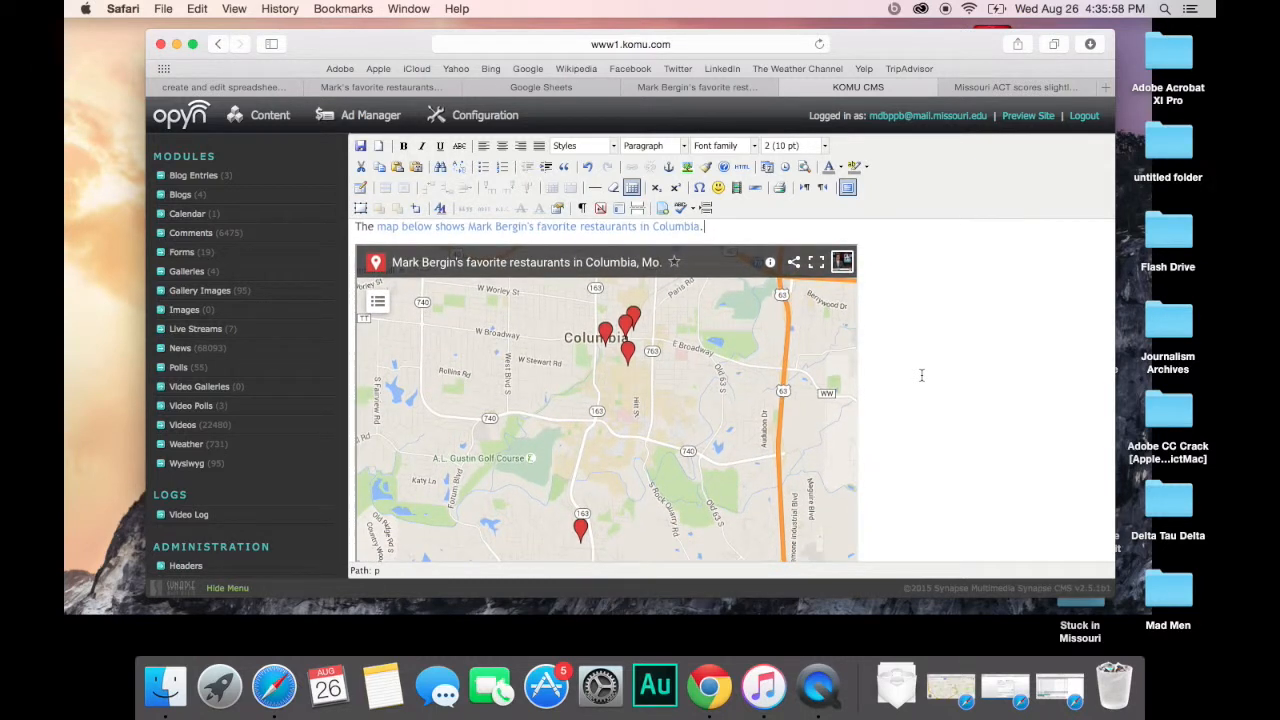
scroll(921, 375, down, 1)
scroll(922, 375, up, 3)
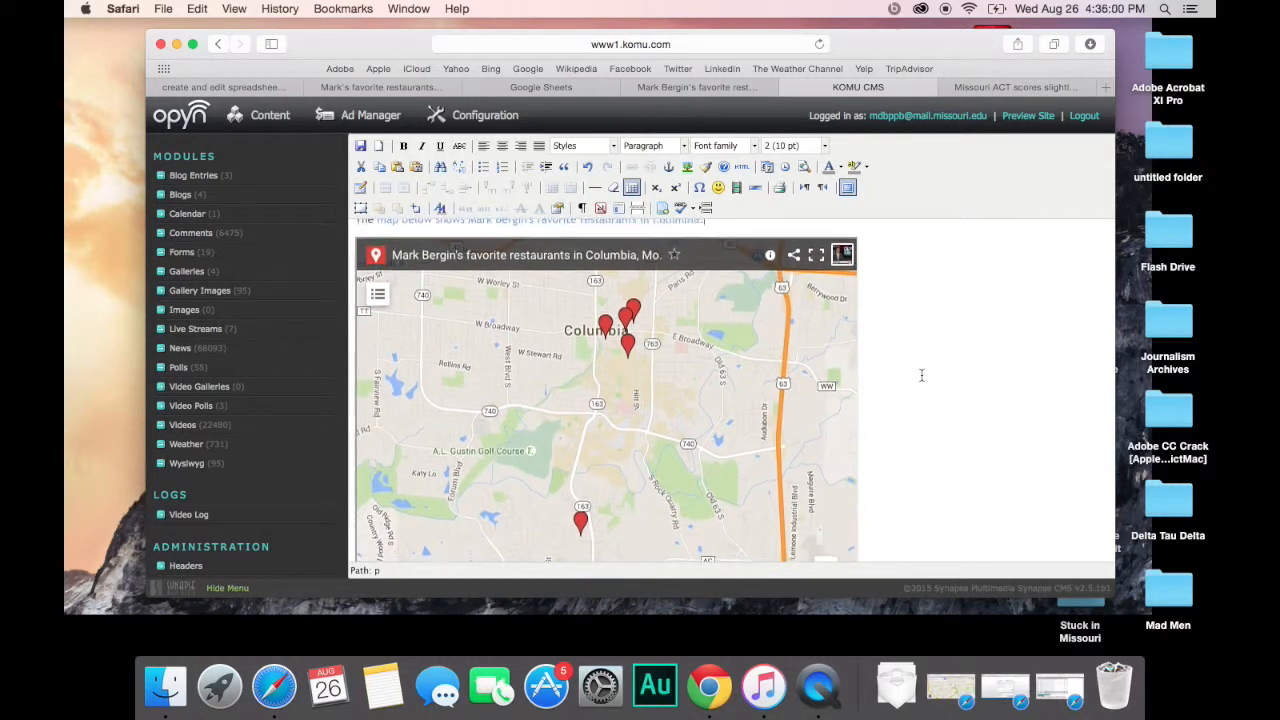
scroll(922, 375, up, 2)
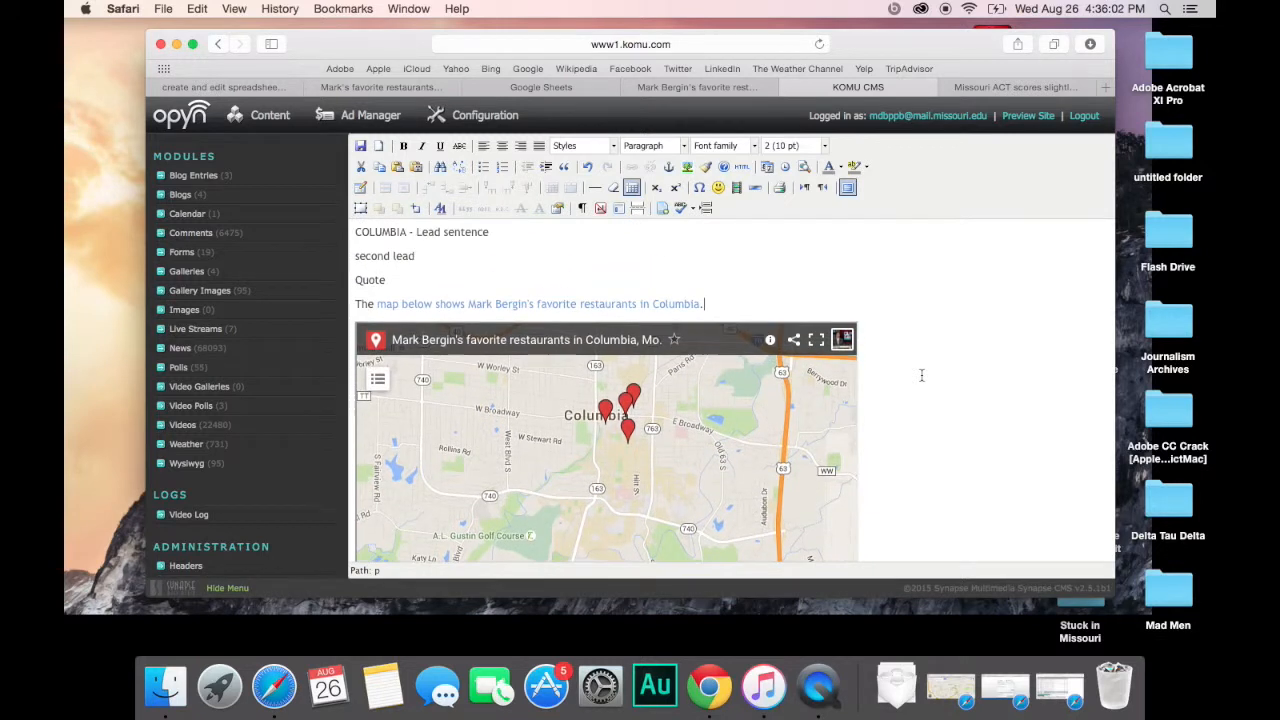
scroll(922, 375, down, 2)
scroll(922, 375, down, 4)
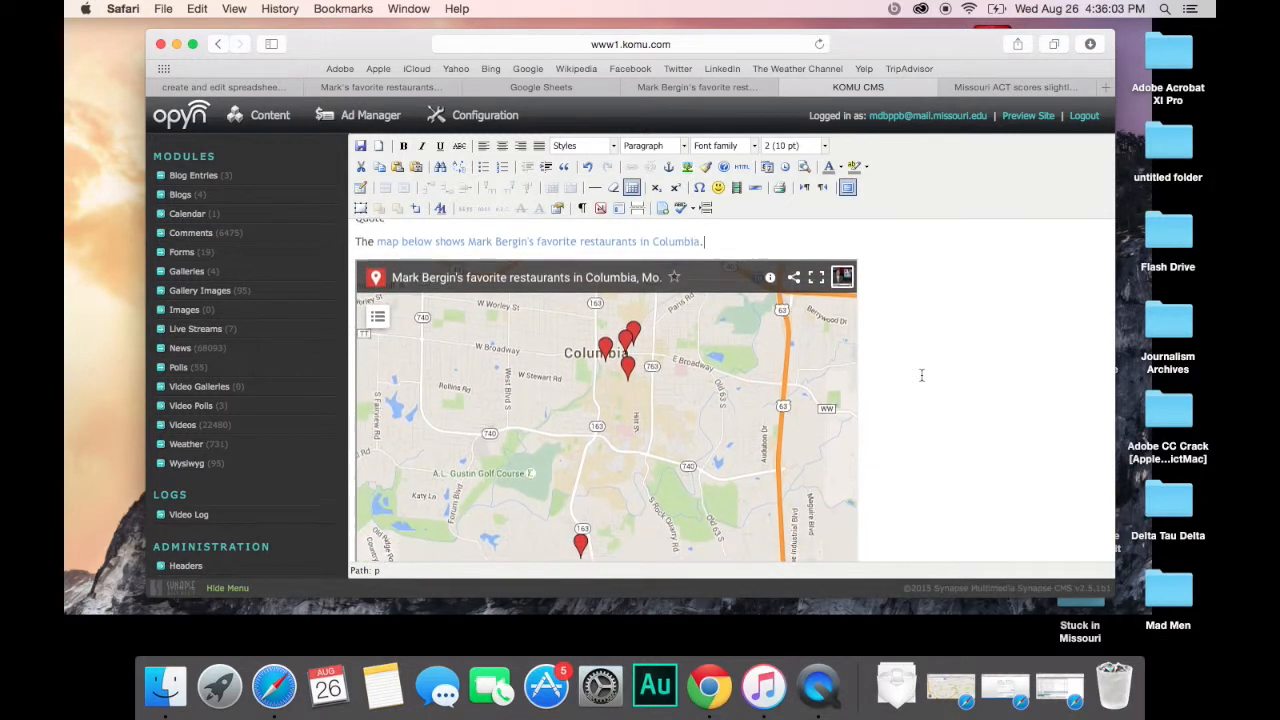
scroll(922, 375, down, 4)
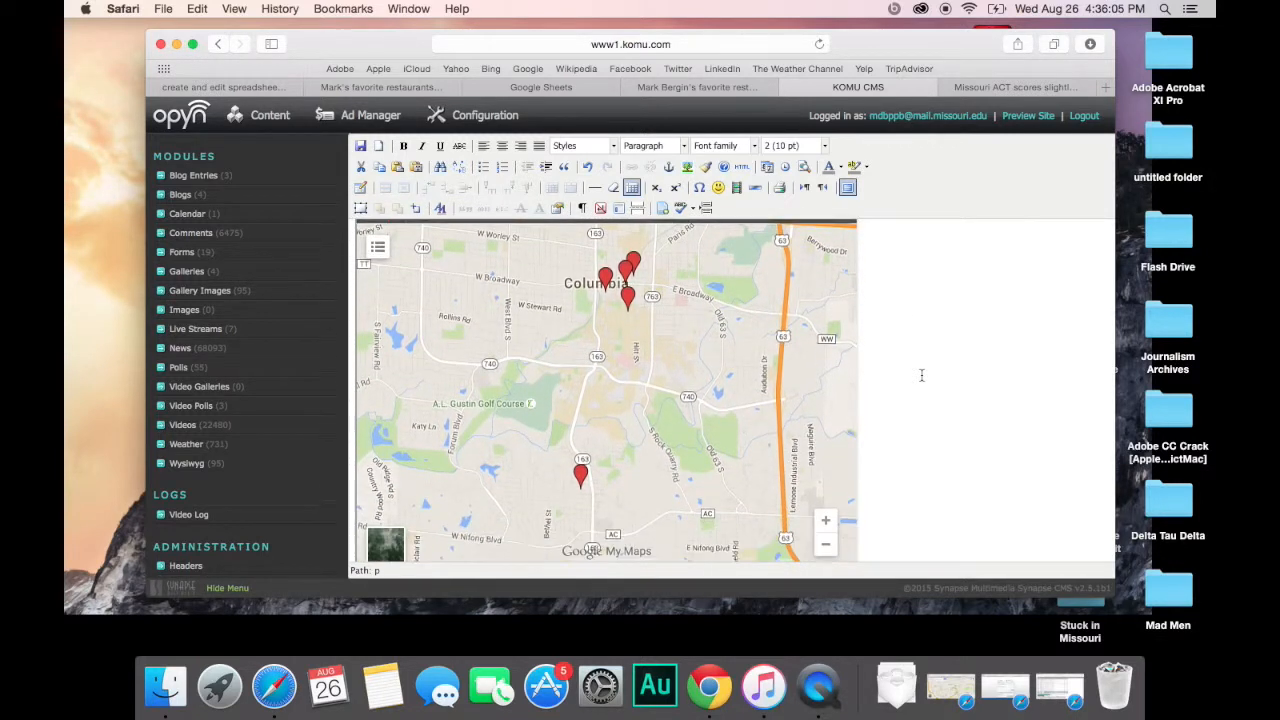
scroll(922, 375, up, 5)
scroll(922, 374, up, 5)
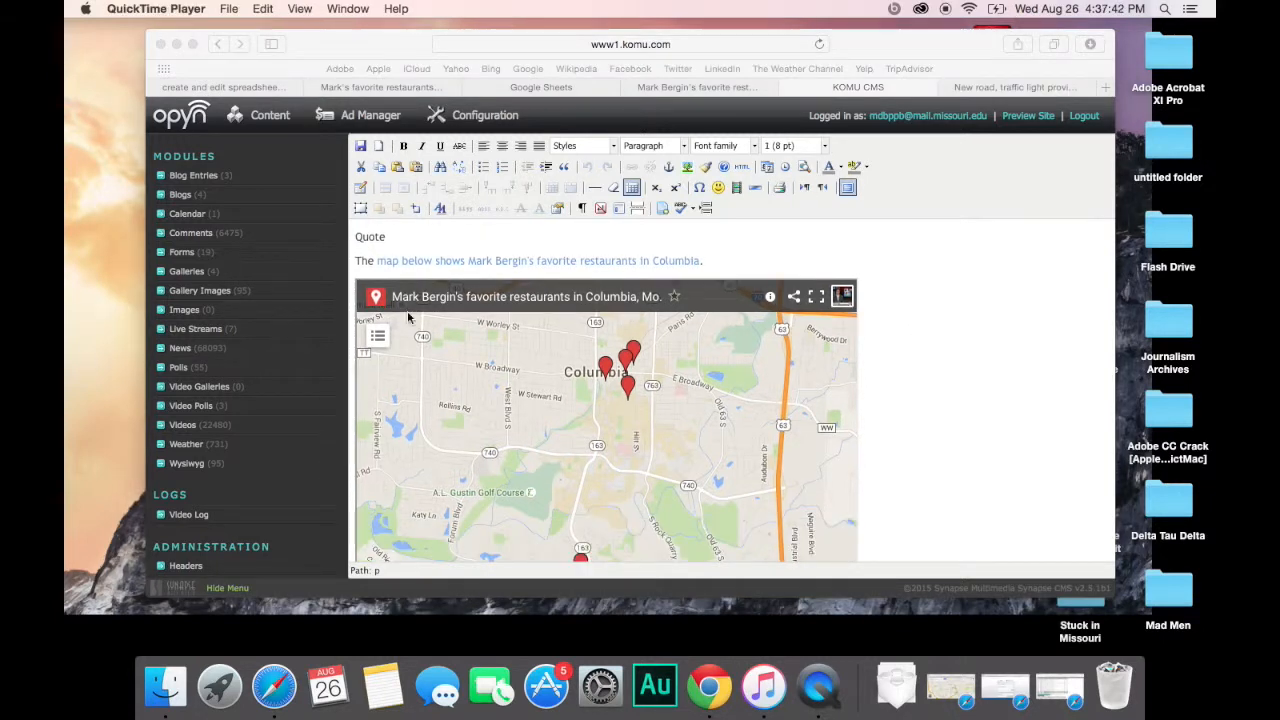
Step: Exit fullscreen editing and scroll the news form down to the Content field showing the restaurants map
click(848, 192)
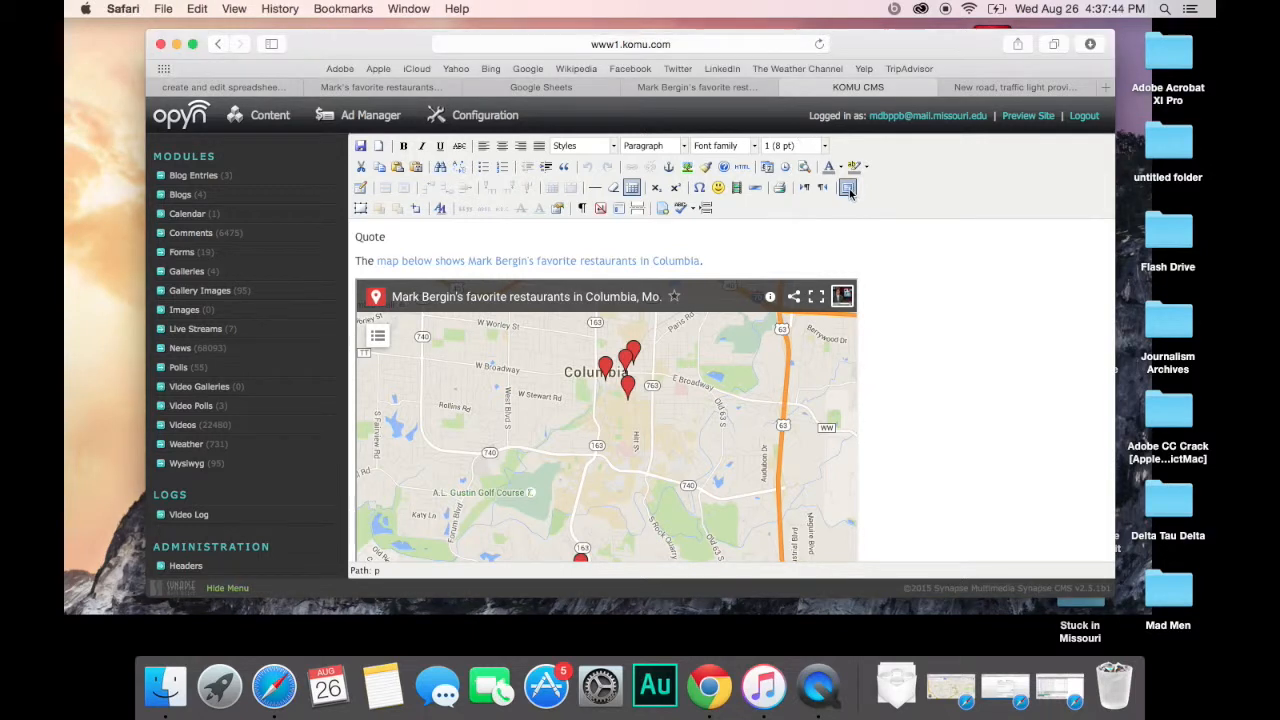
click(848, 192)
scroll(1037, 267, up, 5)
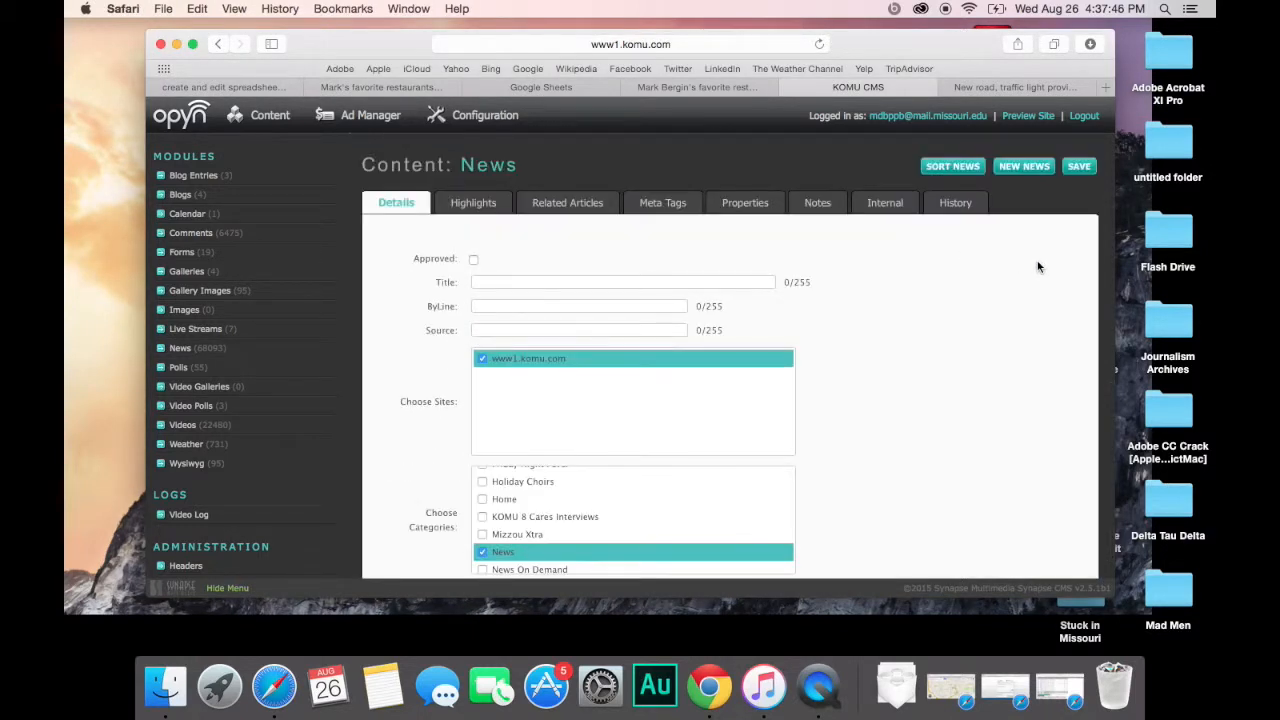
scroll(1037, 267, down, 10)
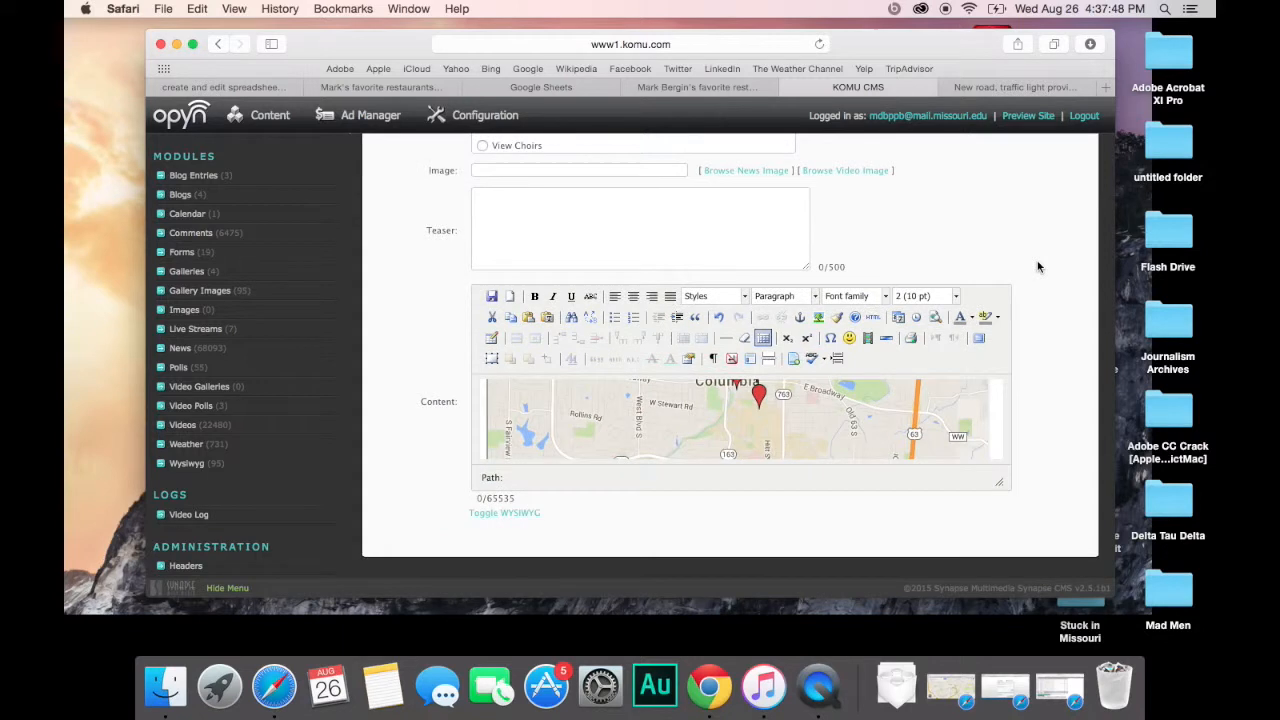
scroll(1037, 267, up, 10)
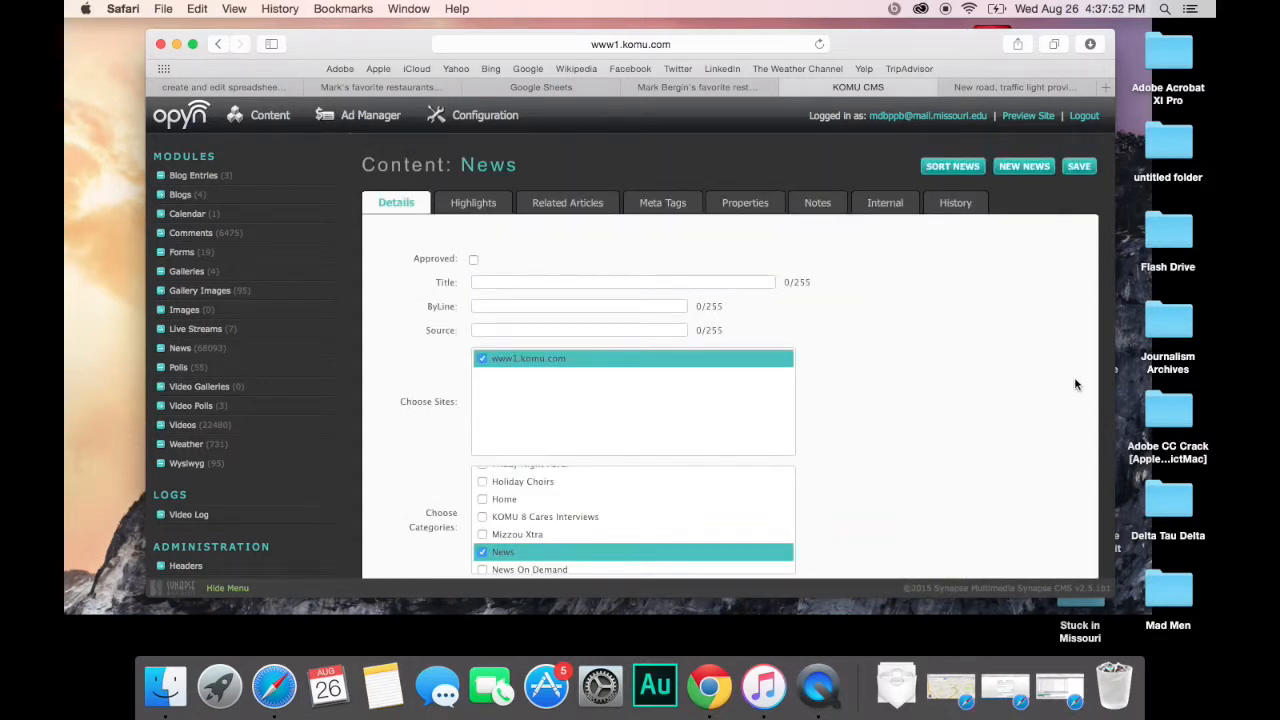
scroll(1076, 384, down, 5)
scroll(1076, 384, down, 7)
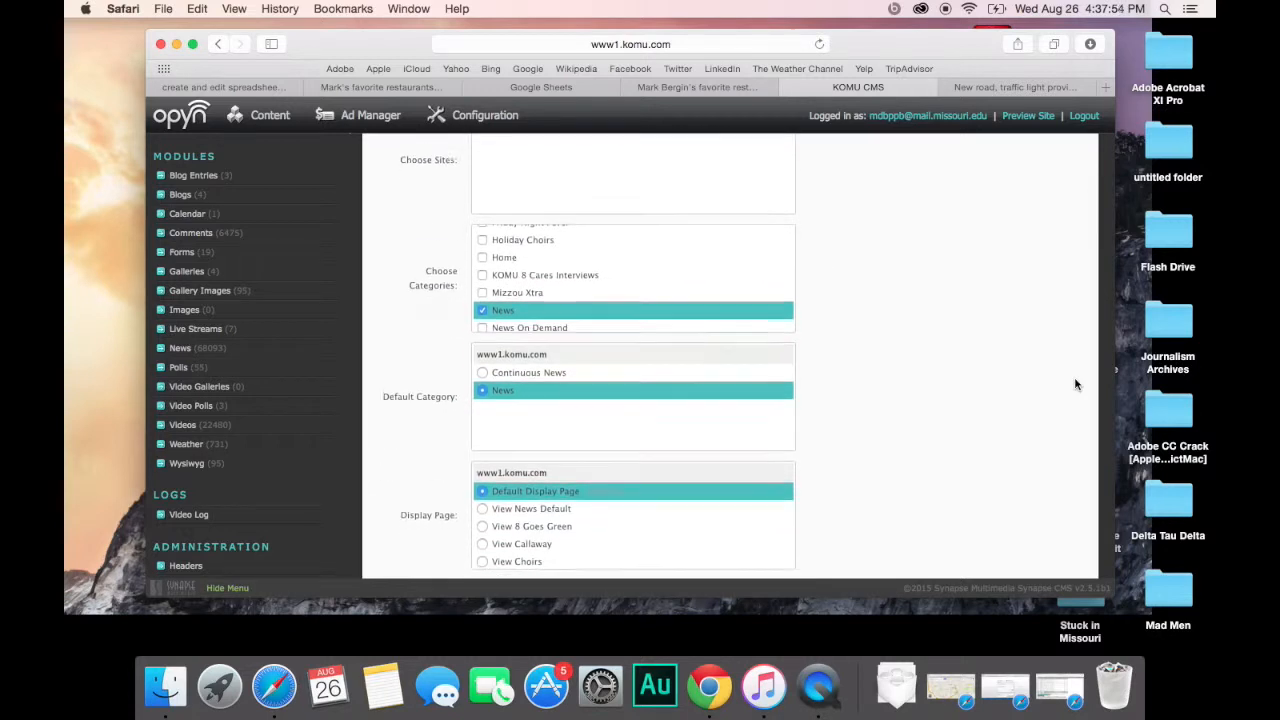
scroll(1076, 384, down, 4)
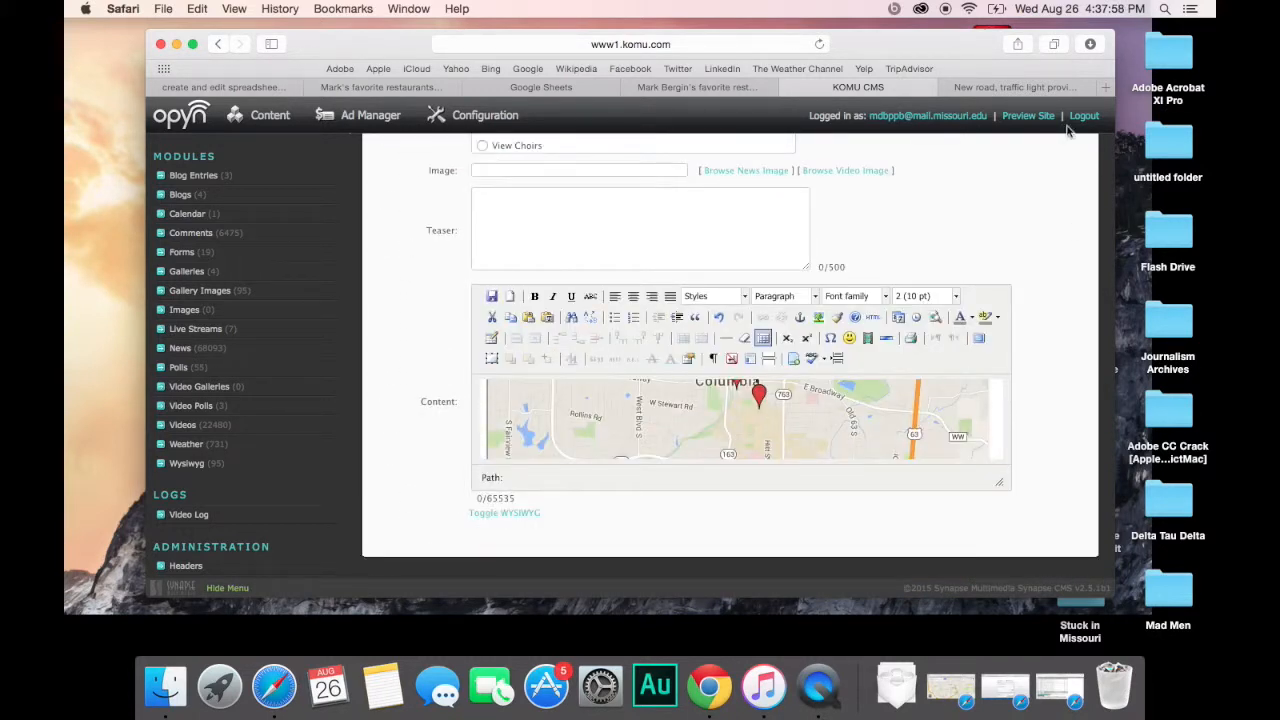
Step: Switch to the 'New road, traffic light provide safe access to North Callaway HS' article and scroll to its crash map
click(1019, 83)
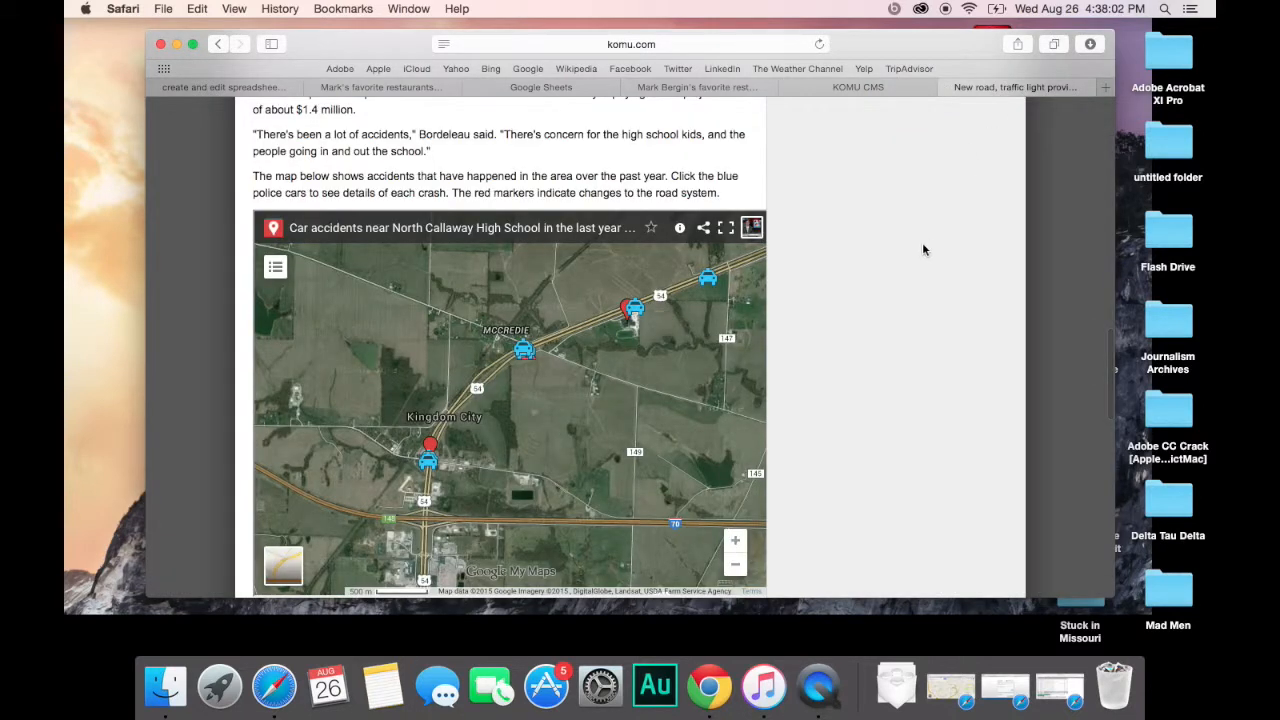
scroll(906, 297, up, 1)
scroll(906, 297, down, 1)
scroll(907, 298, down, 1)
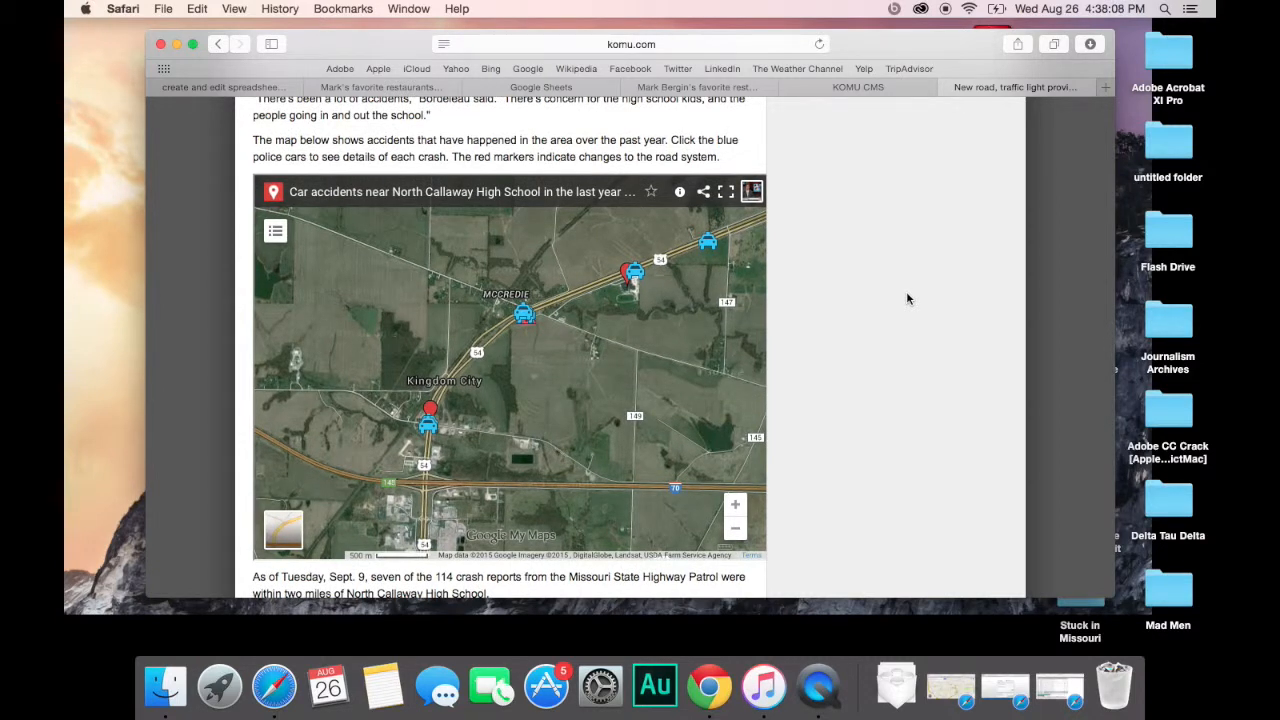
scroll(907, 298, up, 2)
scroll(907, 298, down, 1)
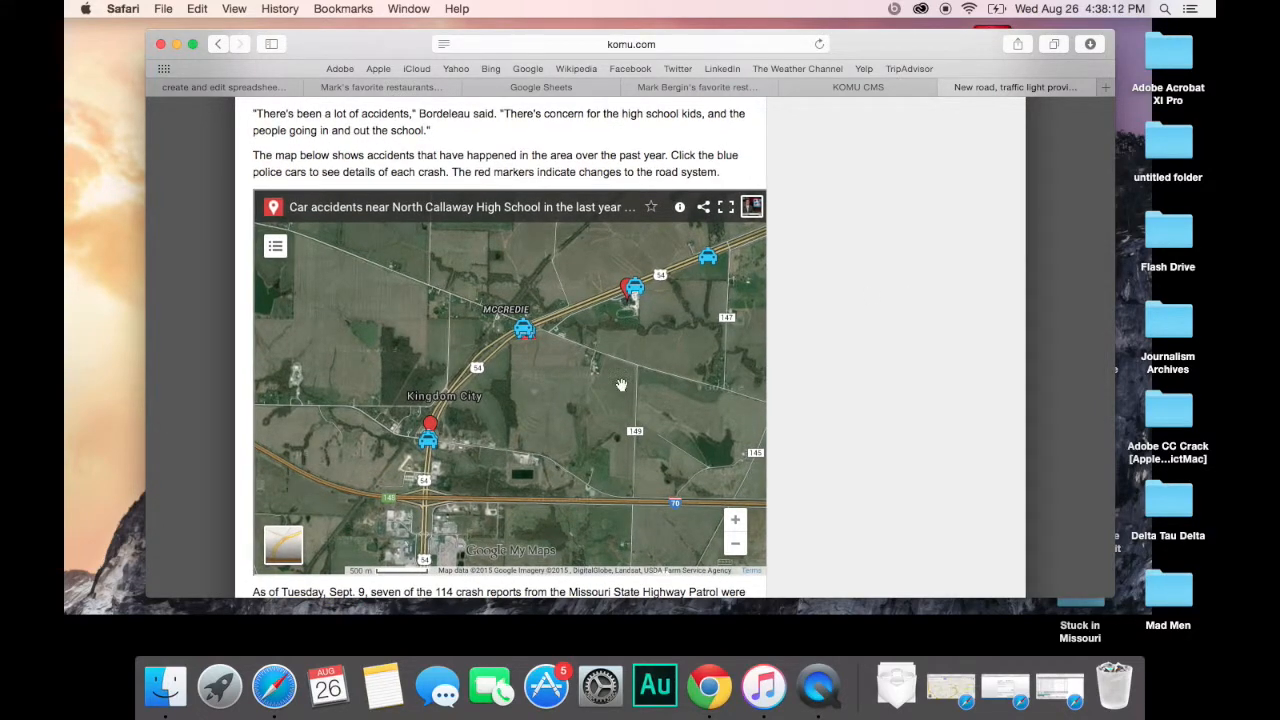
scroll(955, 333, up, 15)
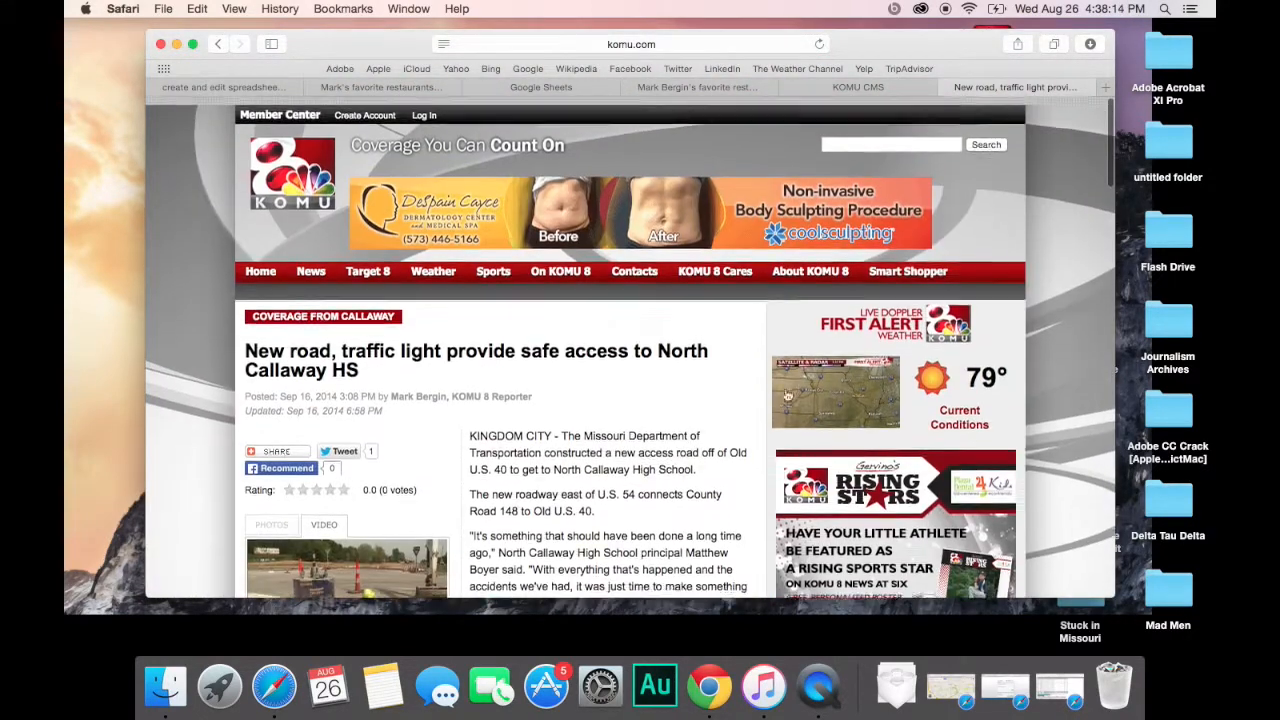
scroll(752, 397, down, 1)
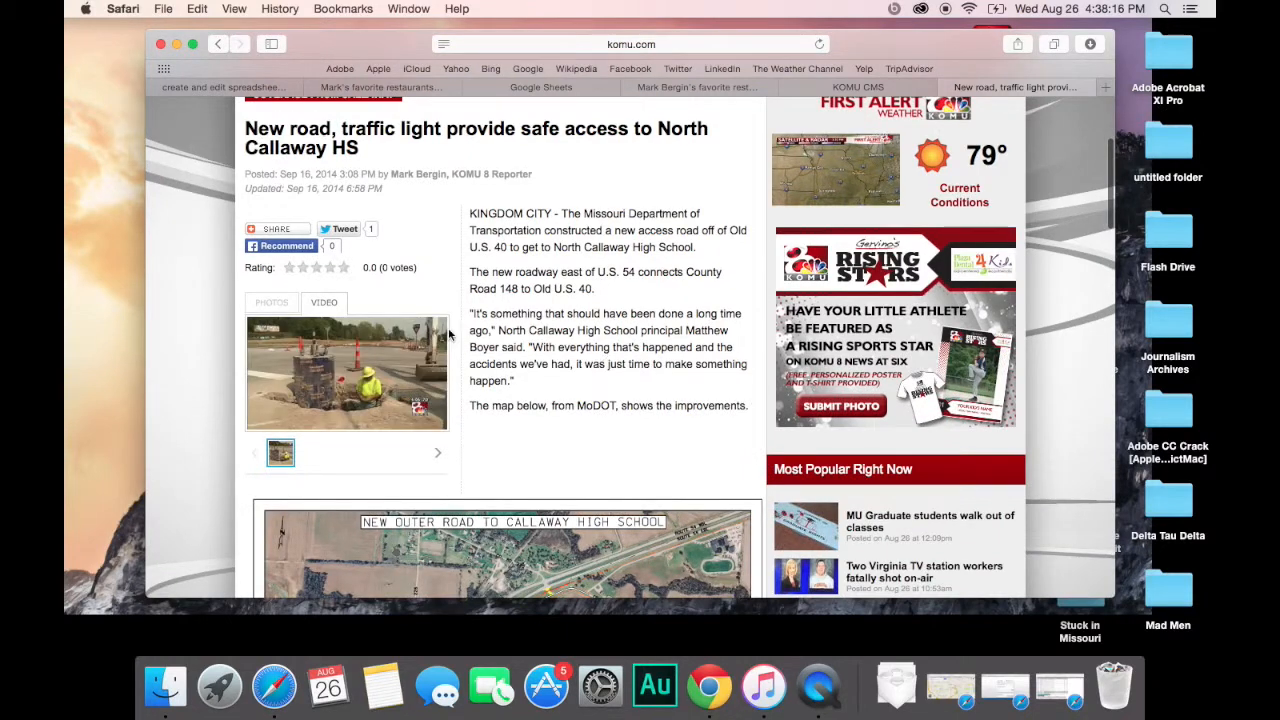
scroll(598, 453, down, 9)
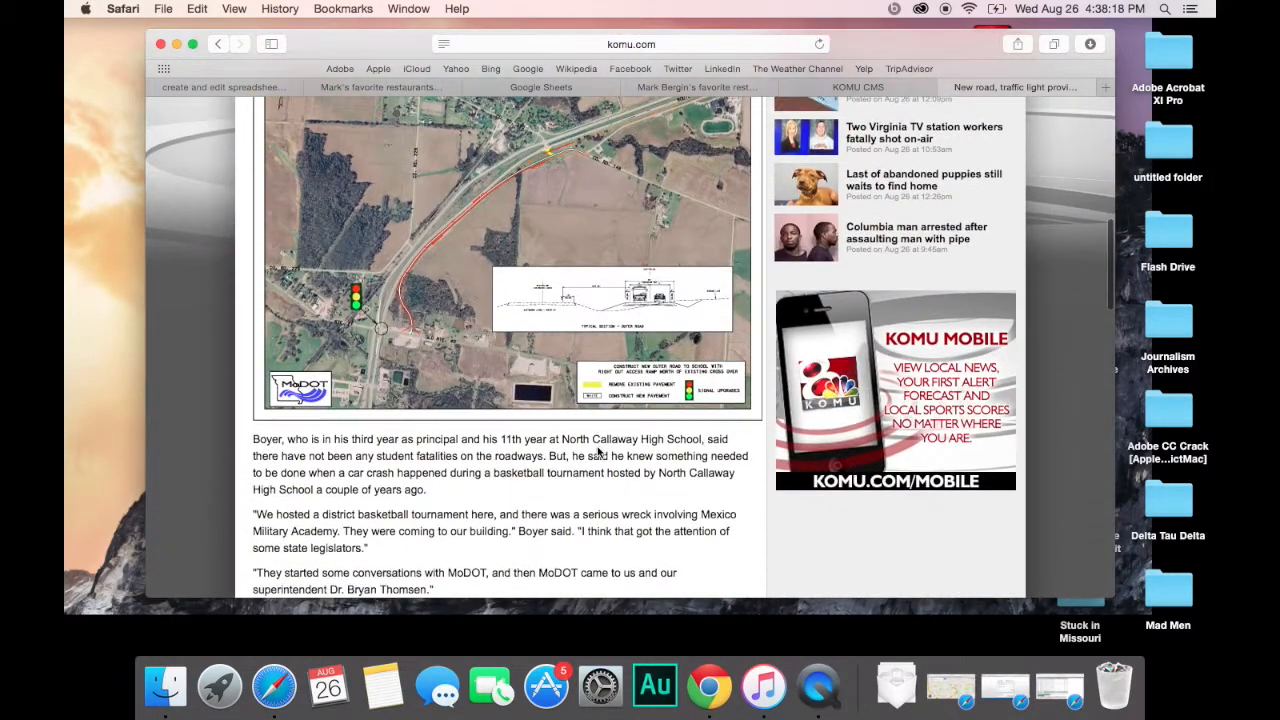
scroll(598, 453, up, 2)
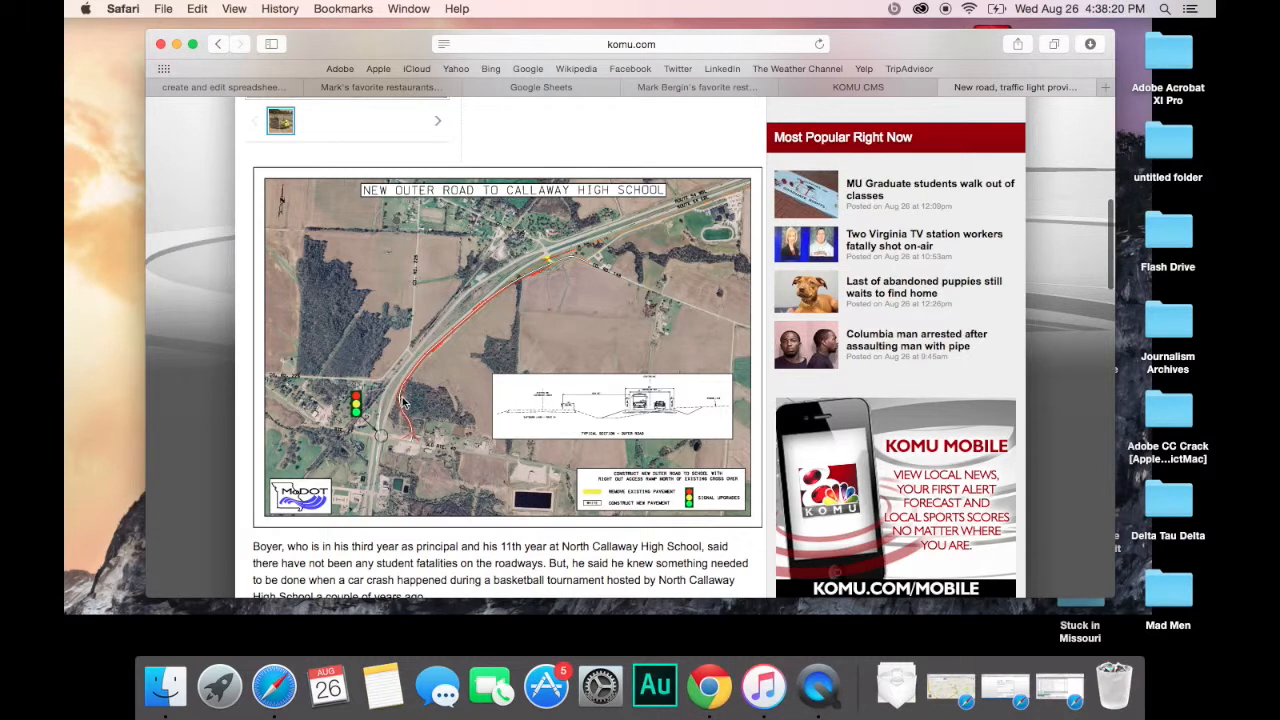
scroll(892, 517, down, 7)
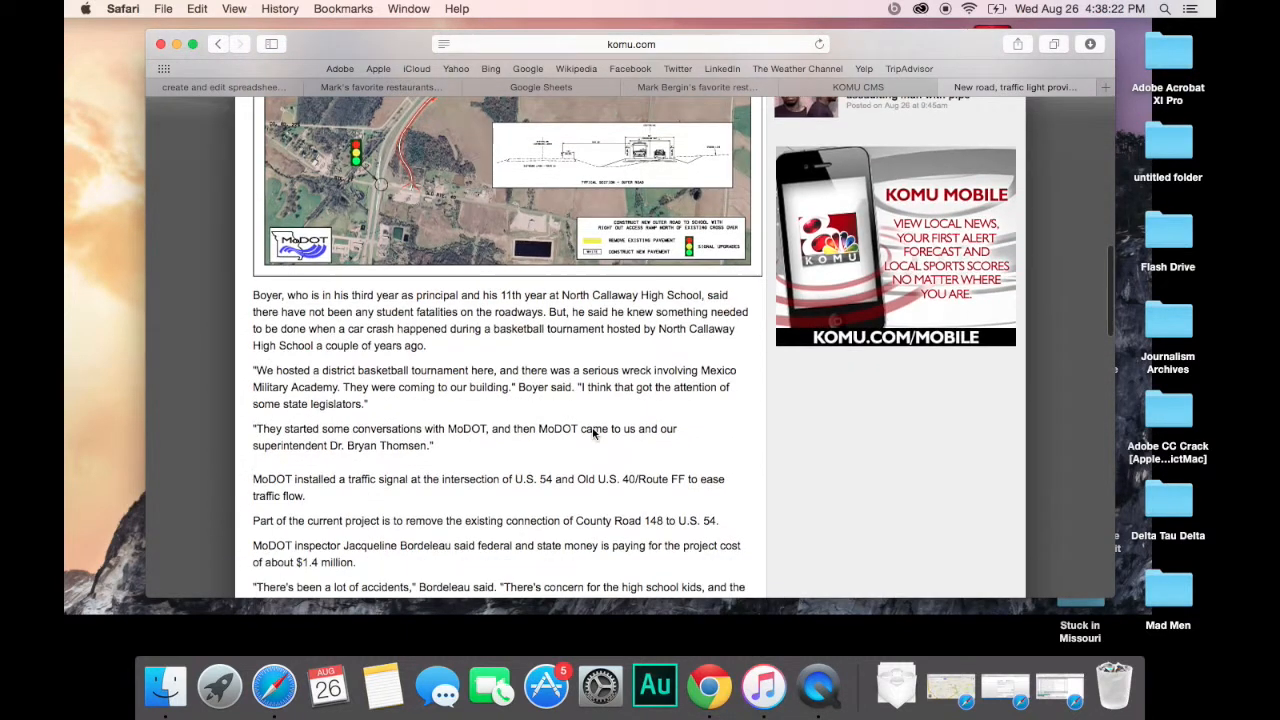
scroll(892, 517, down, 11)
scroll(892, 518, up, 1)
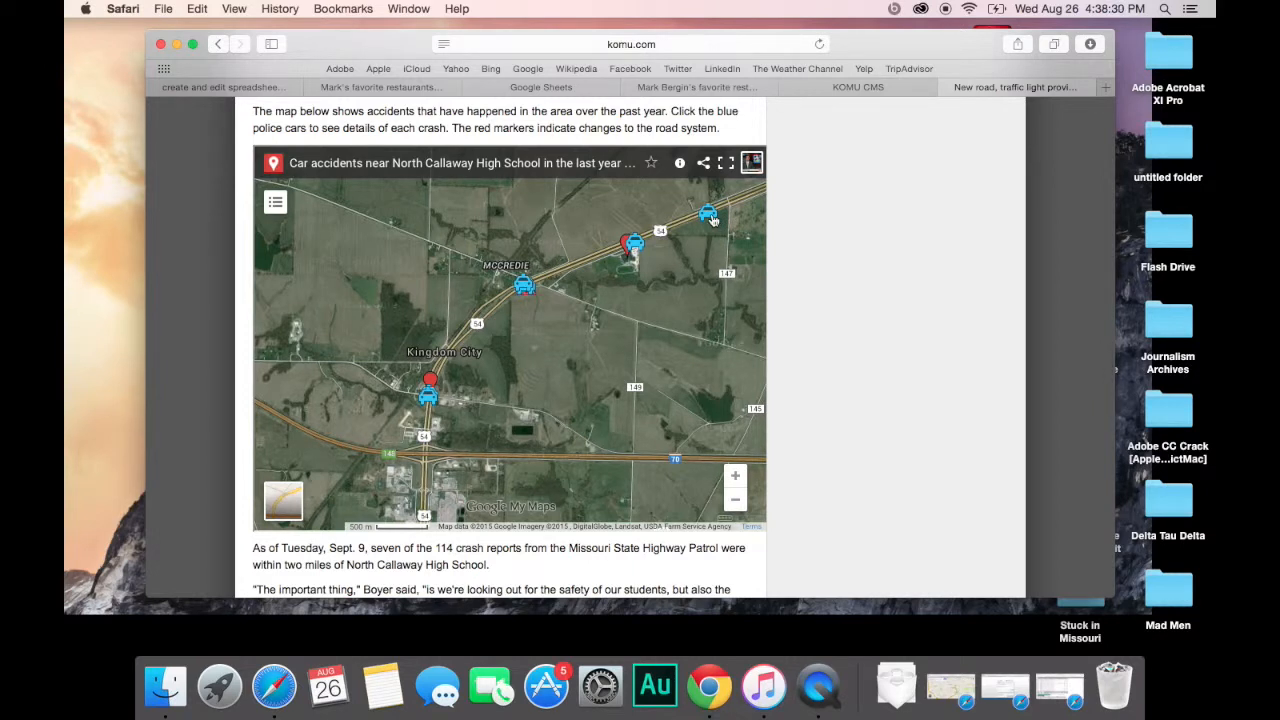
click(709, 216)
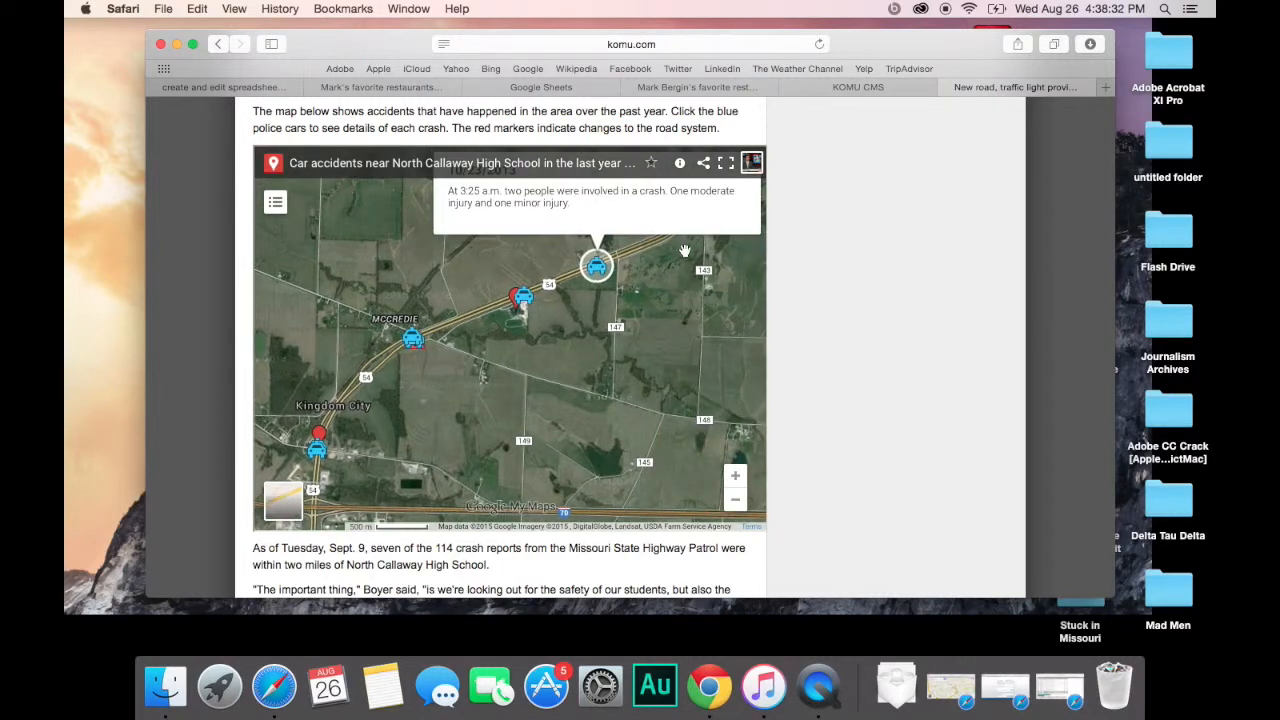
scroll(822, 288, up, 1)
scroll(665, 300, up, 3)
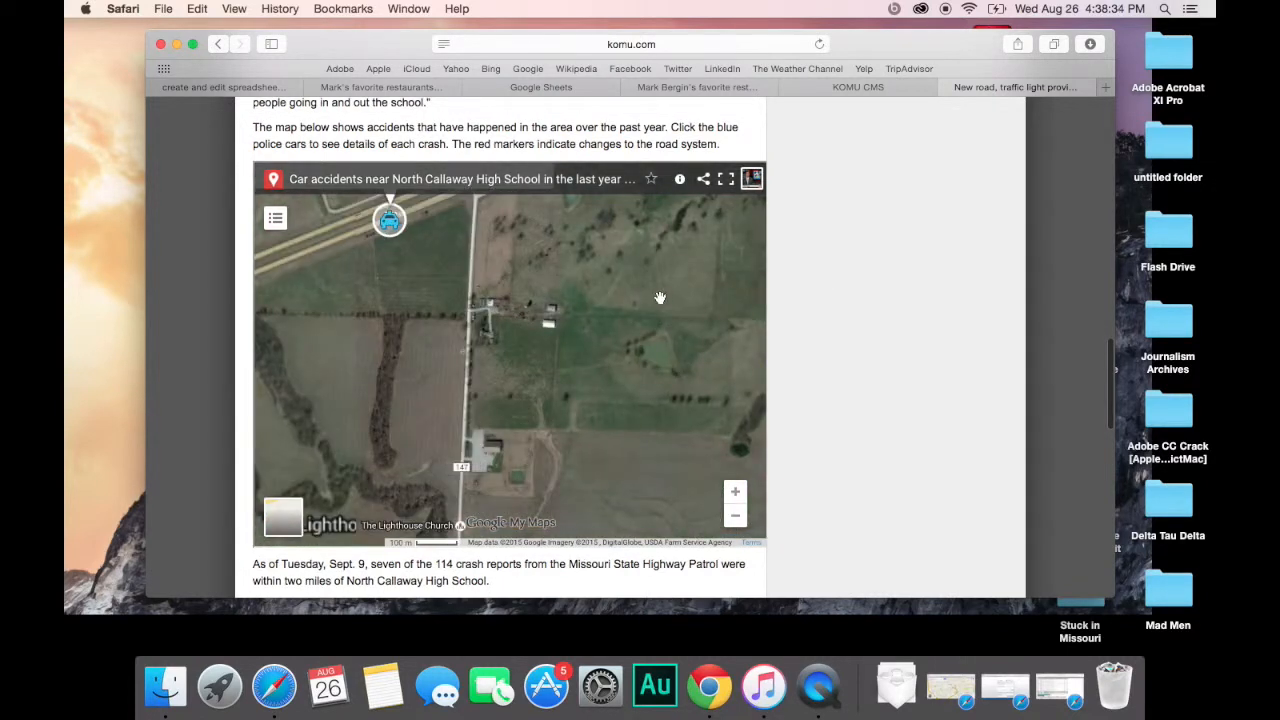
mouse_move(525, 287)
mouse_down()
mouse_move(601, 304)
mouse_move(663, 474)
mouse_move(662, 429)
mouse_up()
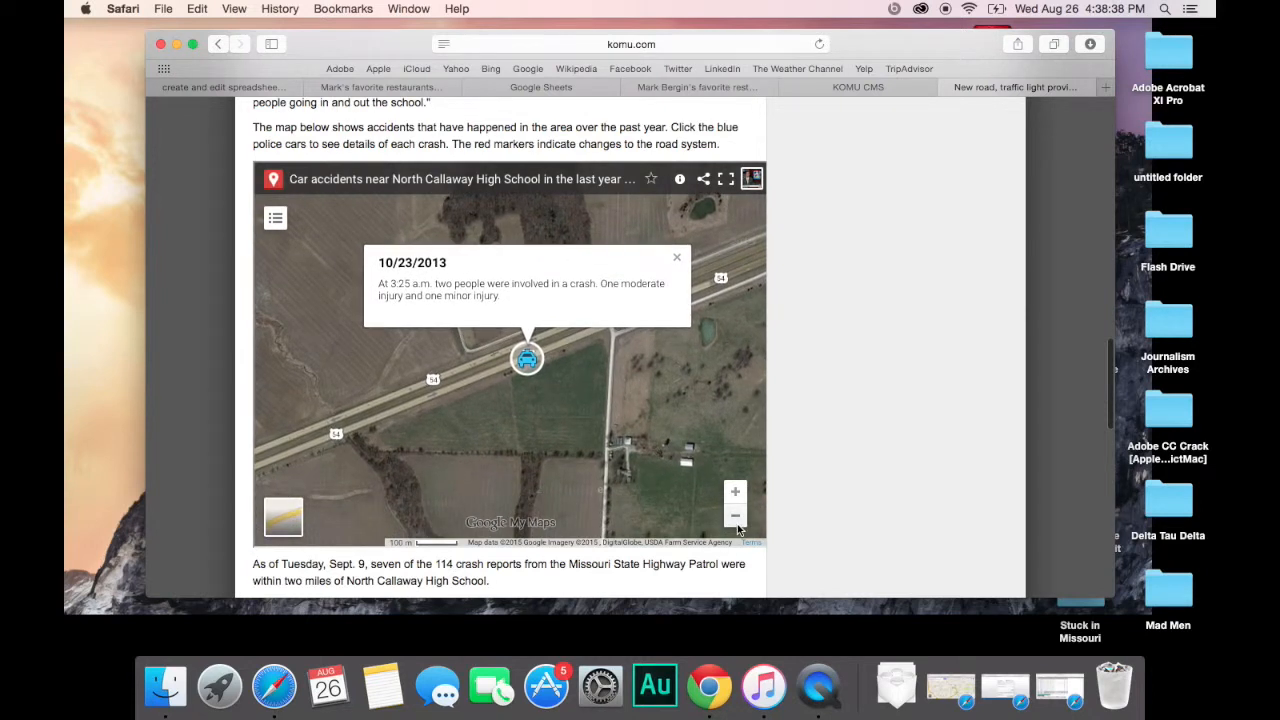
click(736, 518)
click(736, 524)
mouse_move(582, 459)
mouse_down()
mouse_move(690, 405)
mouse_move(643, 407)
mouse_up()
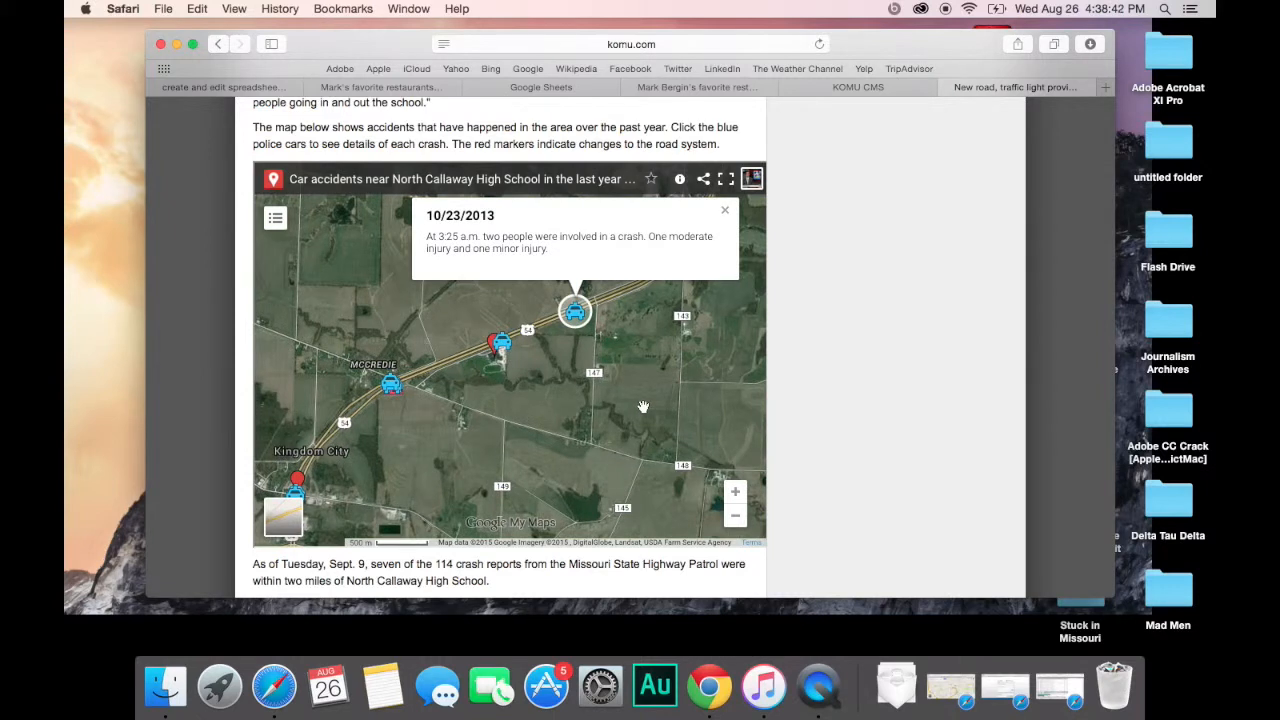
click(726, 216)
drag(611, 417, 676, 378)
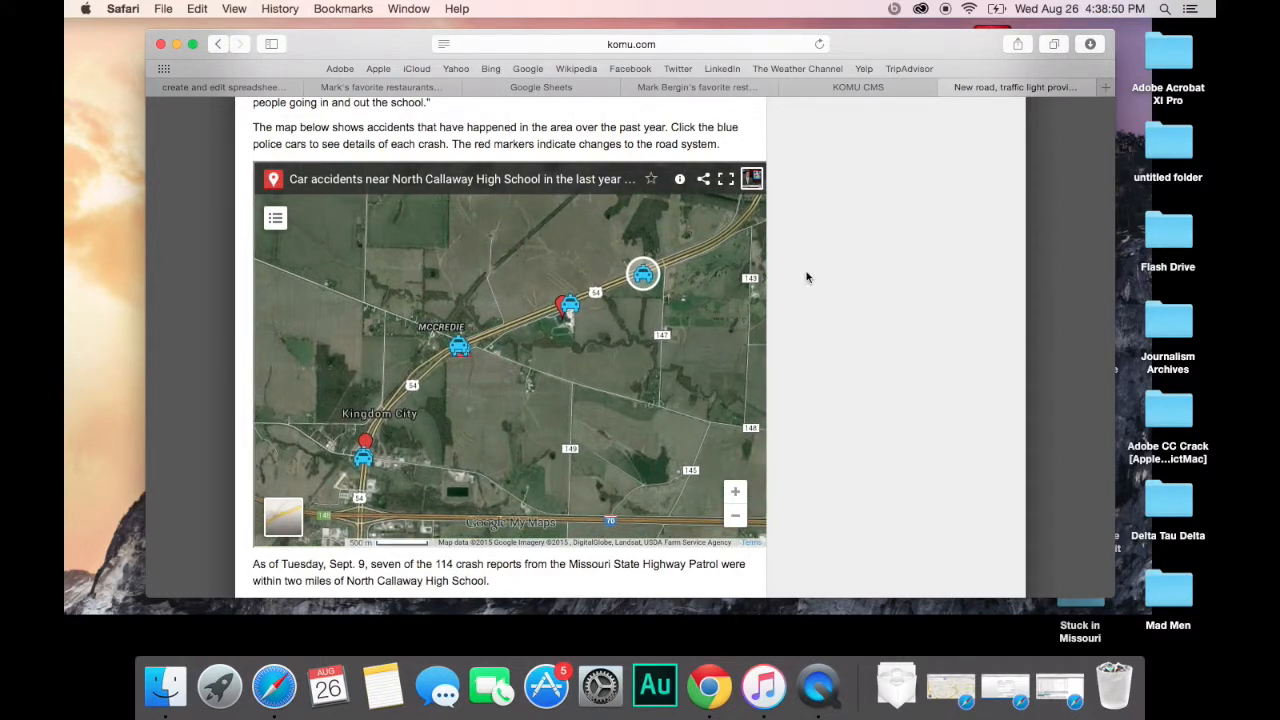
drag(611, 432, 635, 424)
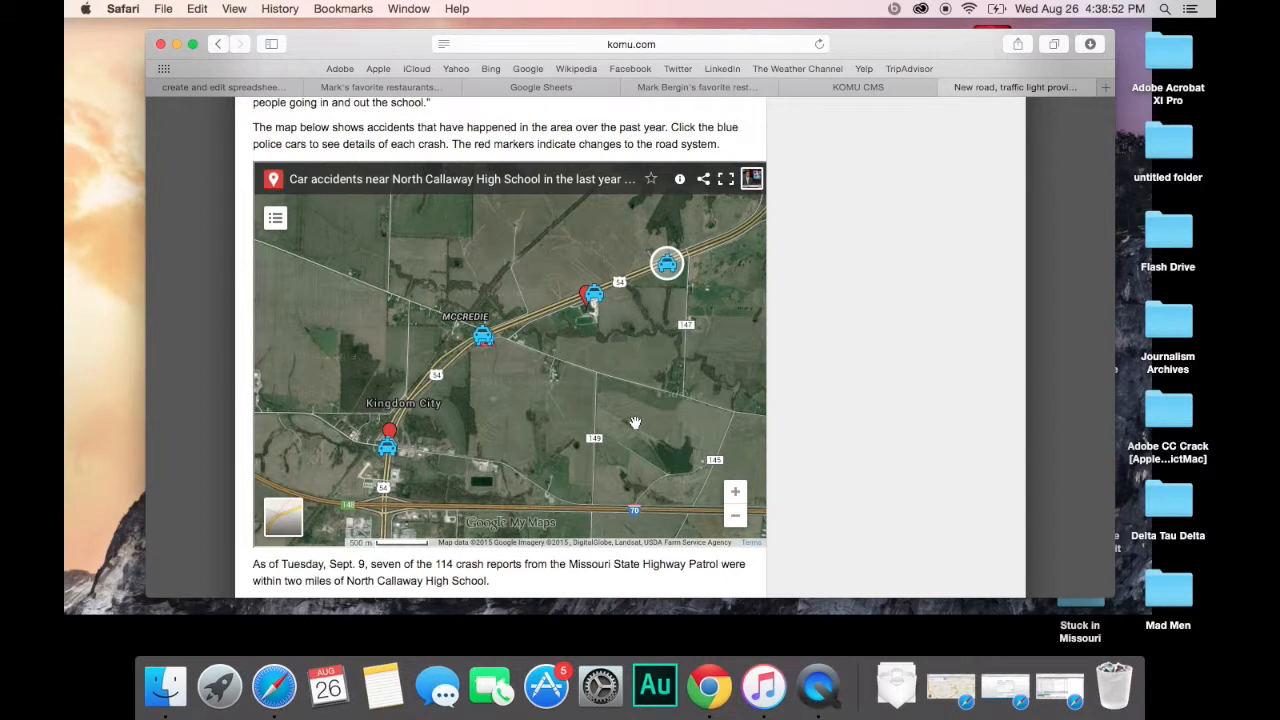